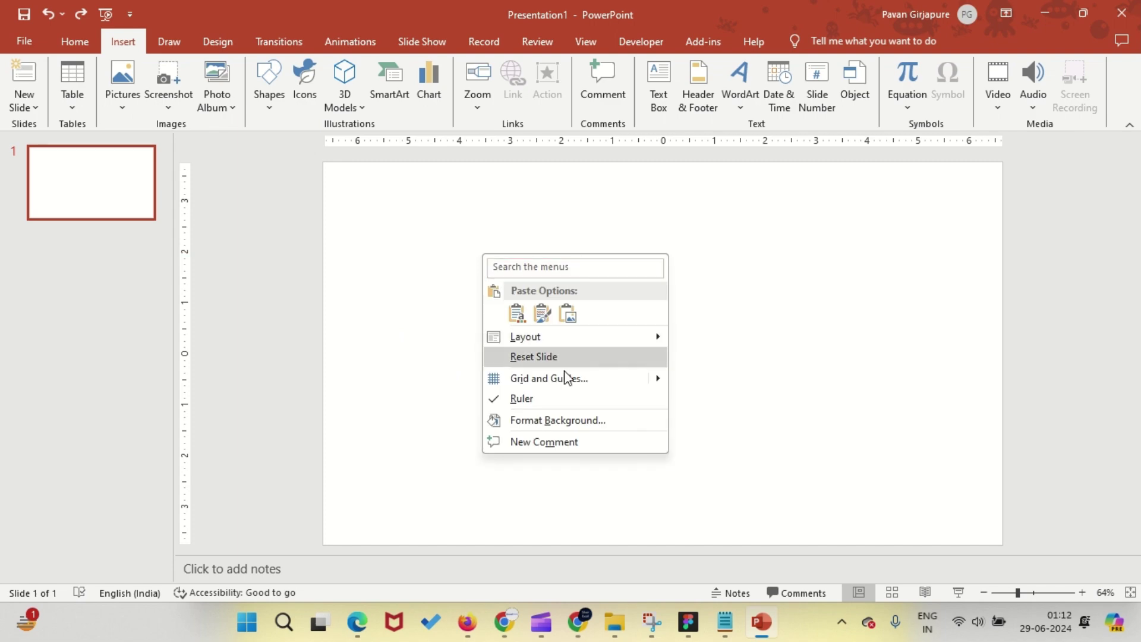
Fill the slide background with the Biology picture from a file
{"action": "left_click", "coordinate": [550, 420]}
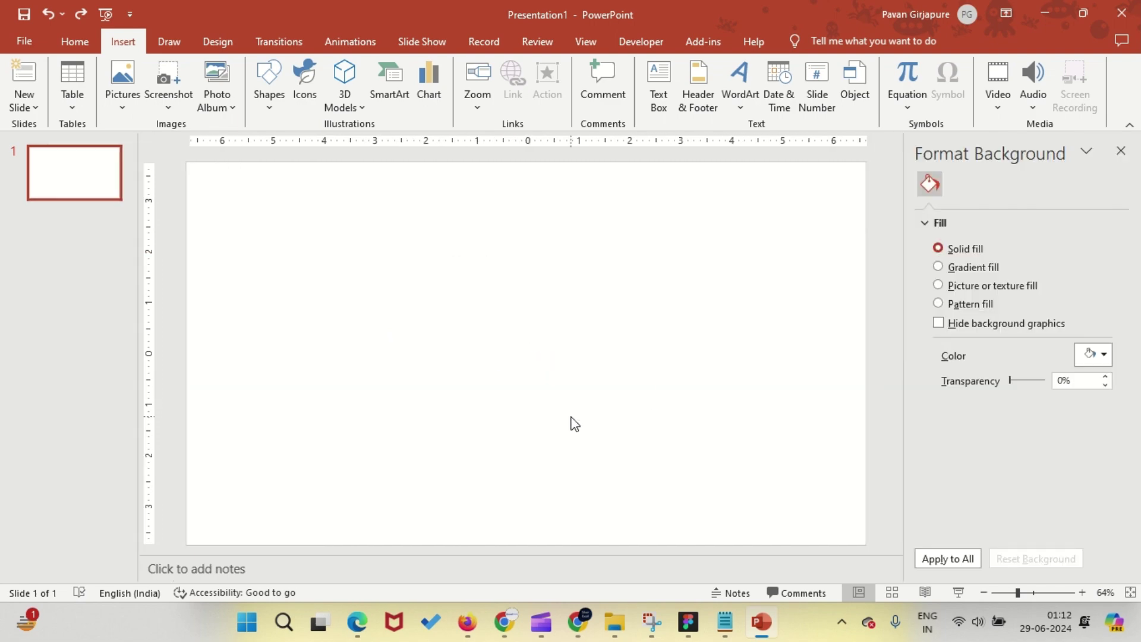
{"action": "left_click", "coordinate": [960, 286]}
{"action": "left_click", "coordinate": [958, 374]}
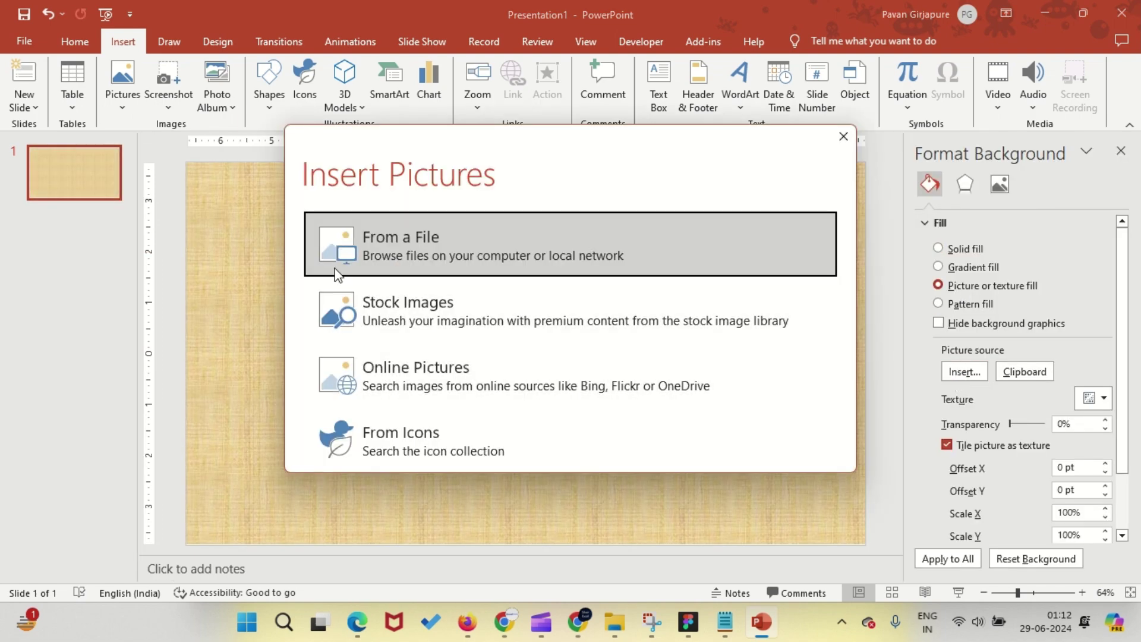
{"action": "left_click", "coordinate": [337, 275]}
{"action": "left_click", "coordinate": [205, 161]}
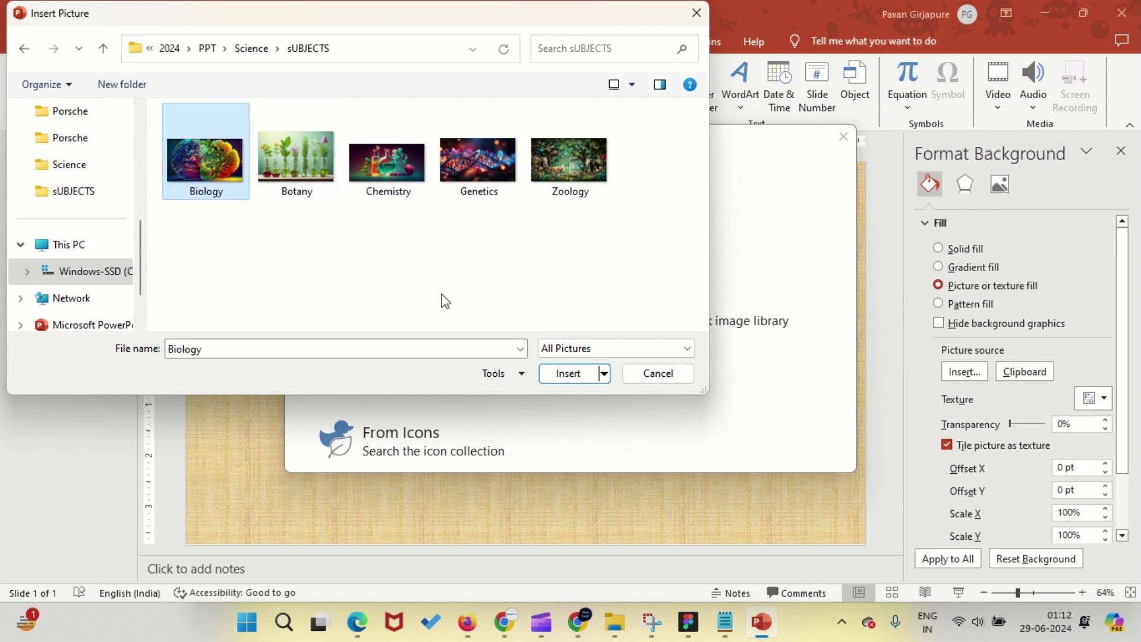
{"action": "left_click", "coordinate": [565, 373]}
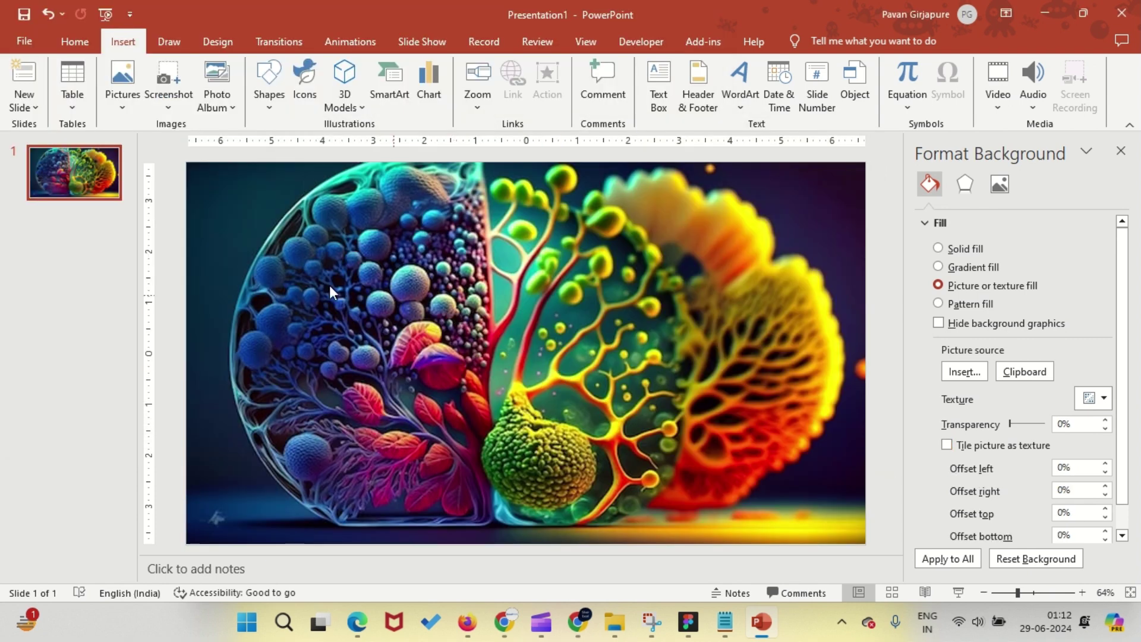
Cover the slide with a black, outline-free rectangle at 23% transparency
{"action": "left_click", "coordinate": [269, 86]}
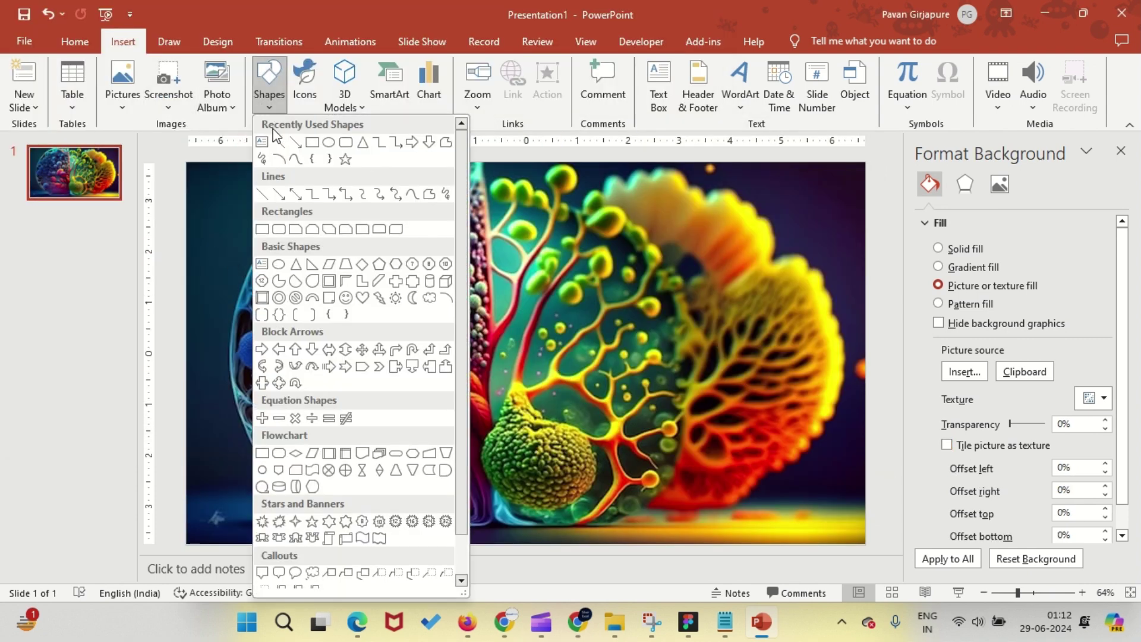
{"action": "left_click", "coordinate": [311, 142]}
{"action": "left_click_drag", "start_coordinate": [185, 161], "coordinate": [865, 544]}
{"action": "right_click", "coordinate": [572, 181]}
{"action": "left_click", "coordinate": [646, 152]}
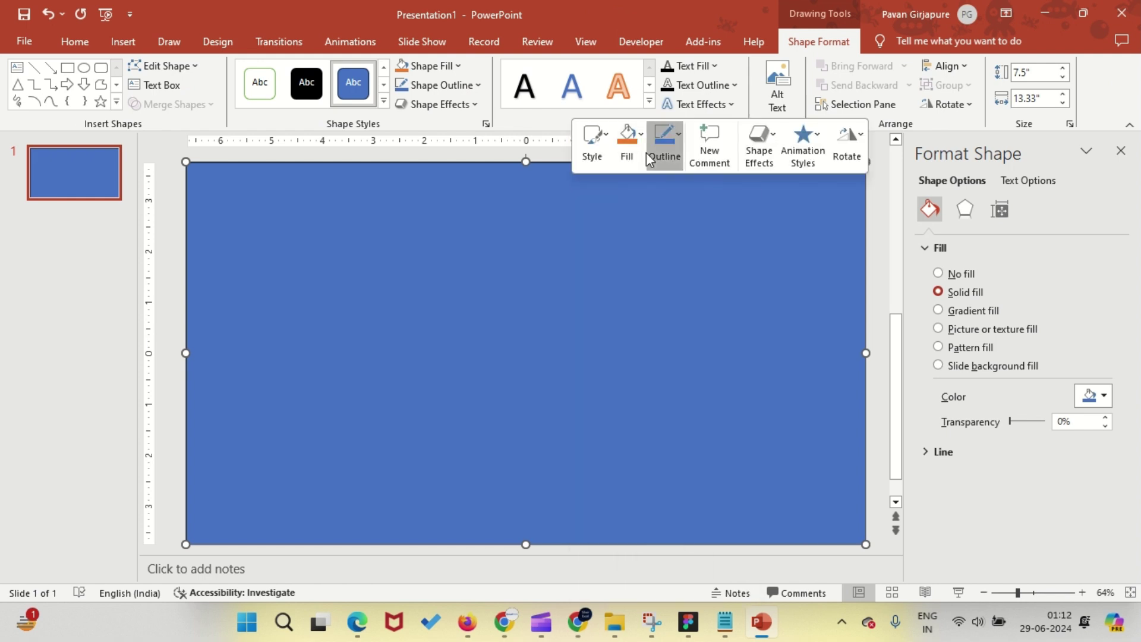
{"action": "left_click", "coordinate": [678, 373]}
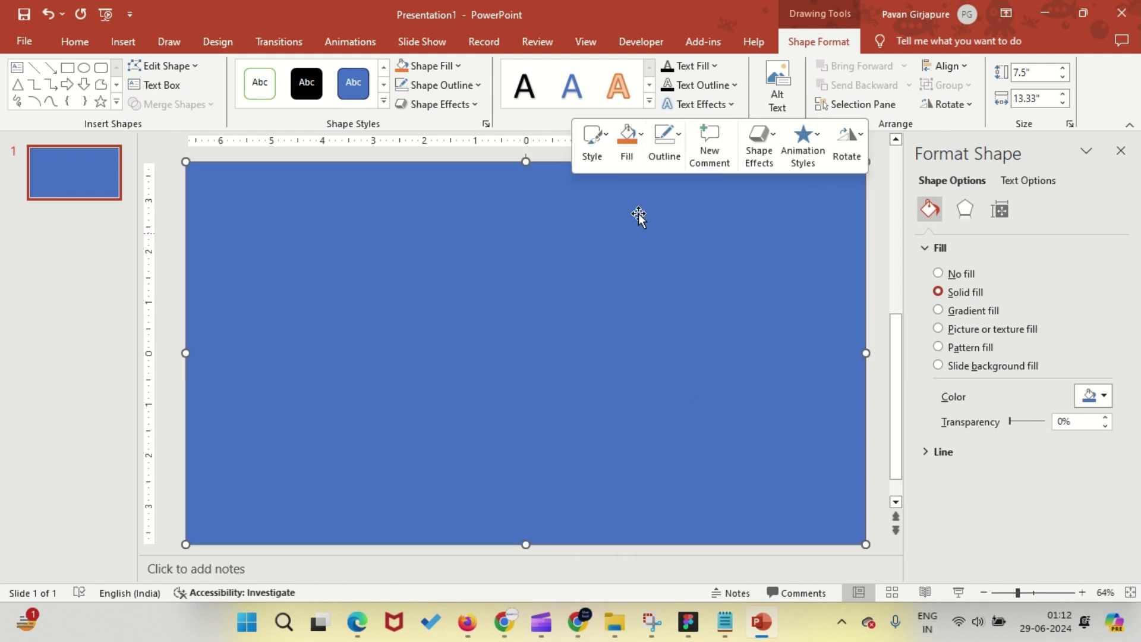
{"action": "left_click", "coordinate": [621, 164]}
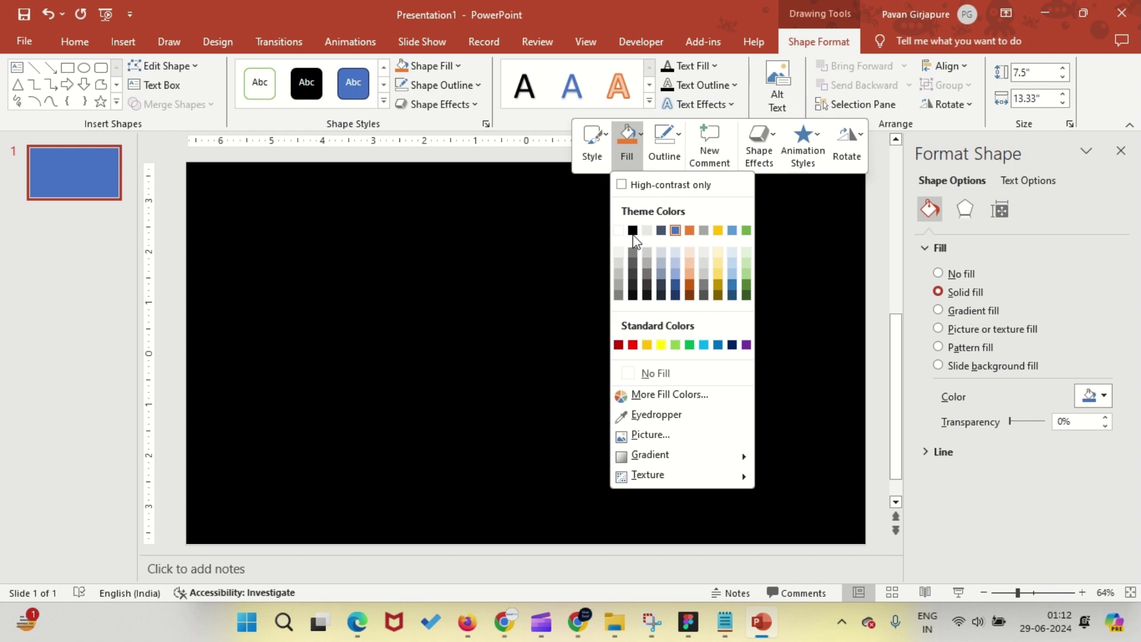
{"action": "left_click", "coordinate": [634, 232]}
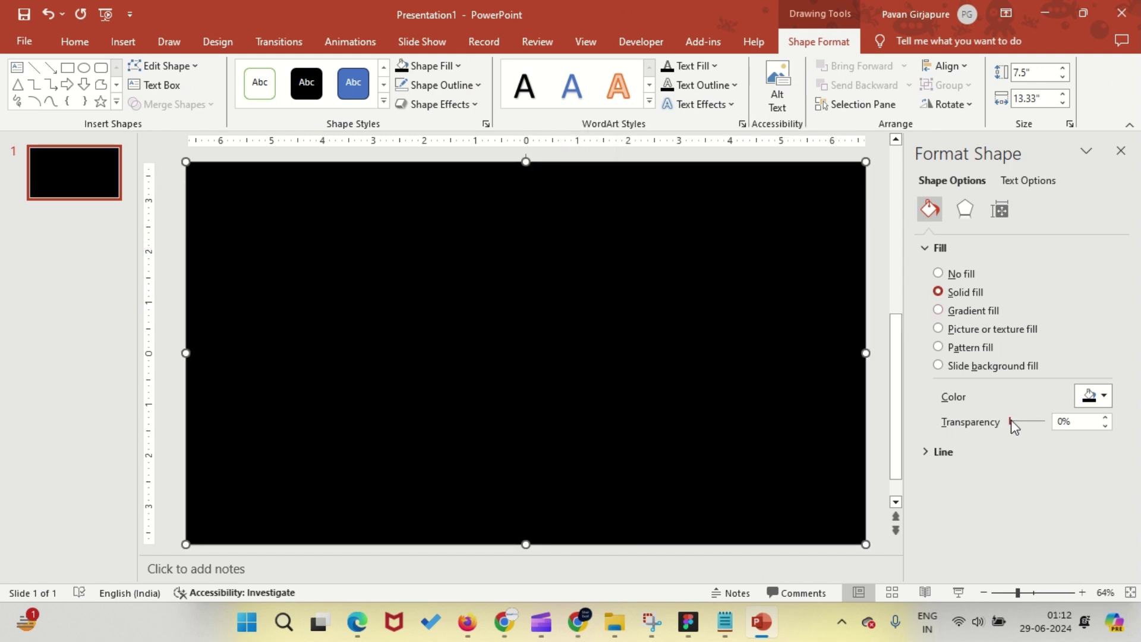
{"action": "left_click", "coordinate": [1063, 421]}
{"action": "type", "text": "23"}
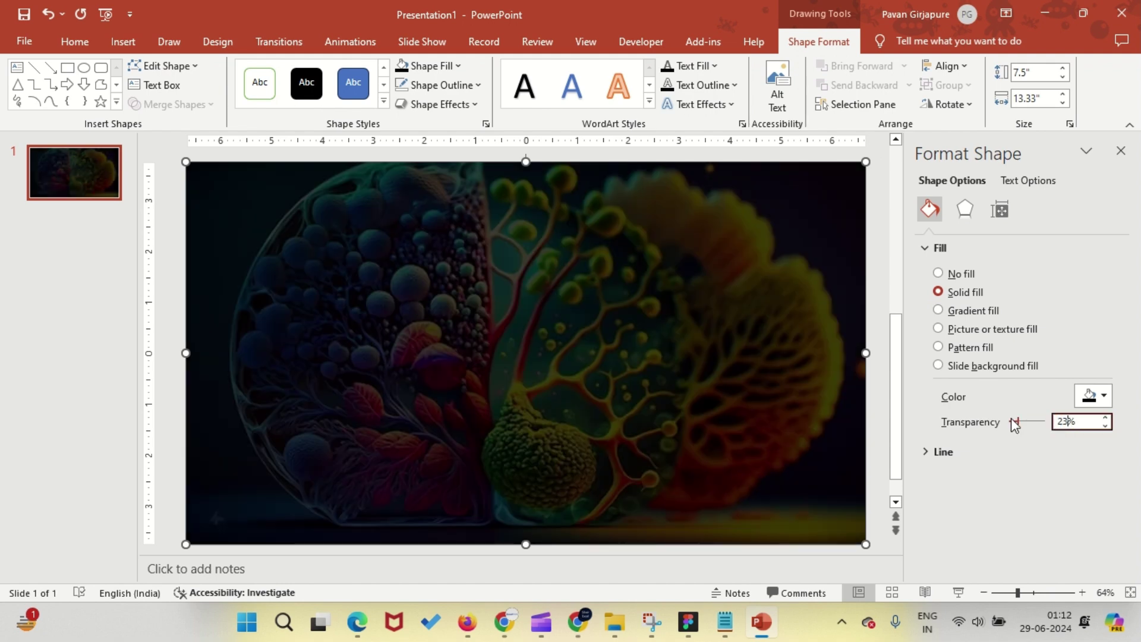
Draw a tall rounded rectangle right of the text and round its ends into a pill
{"action": "left_click", "coordinate": [161, 252]}
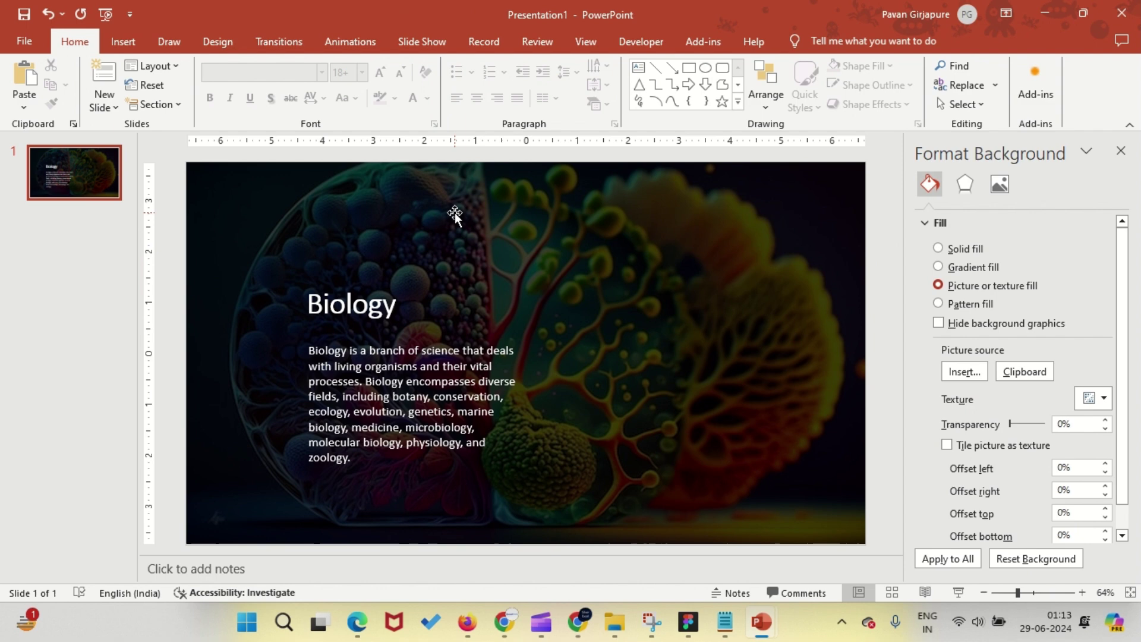
{"action": "left_click", "coordinate": [123, 41]}
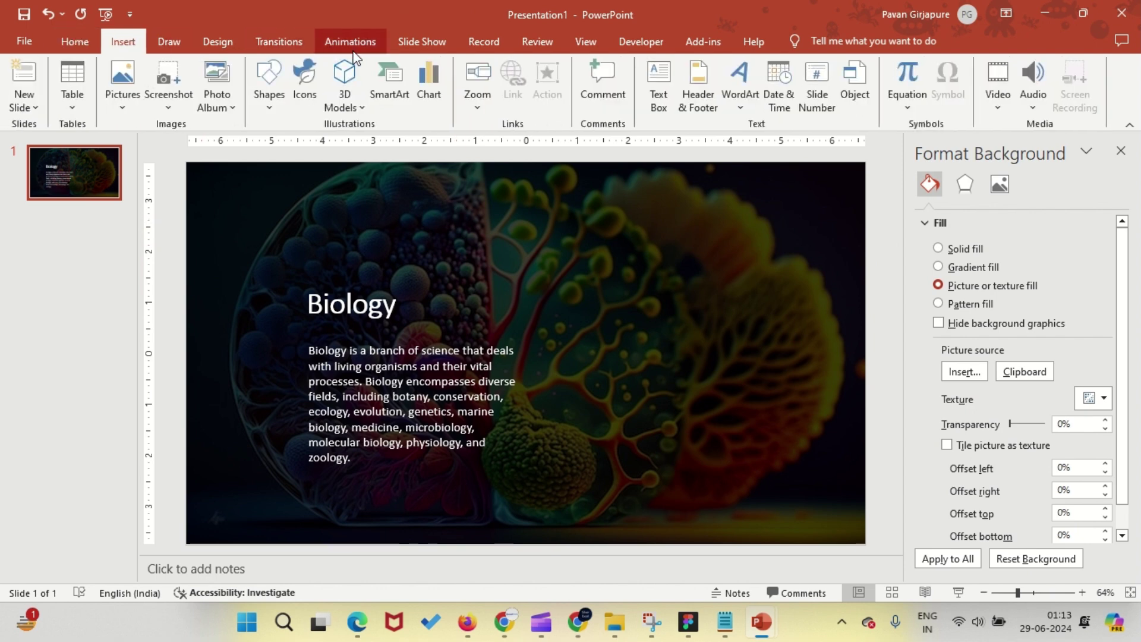
{"action": "left_click", "coordinate": [269, 83]}
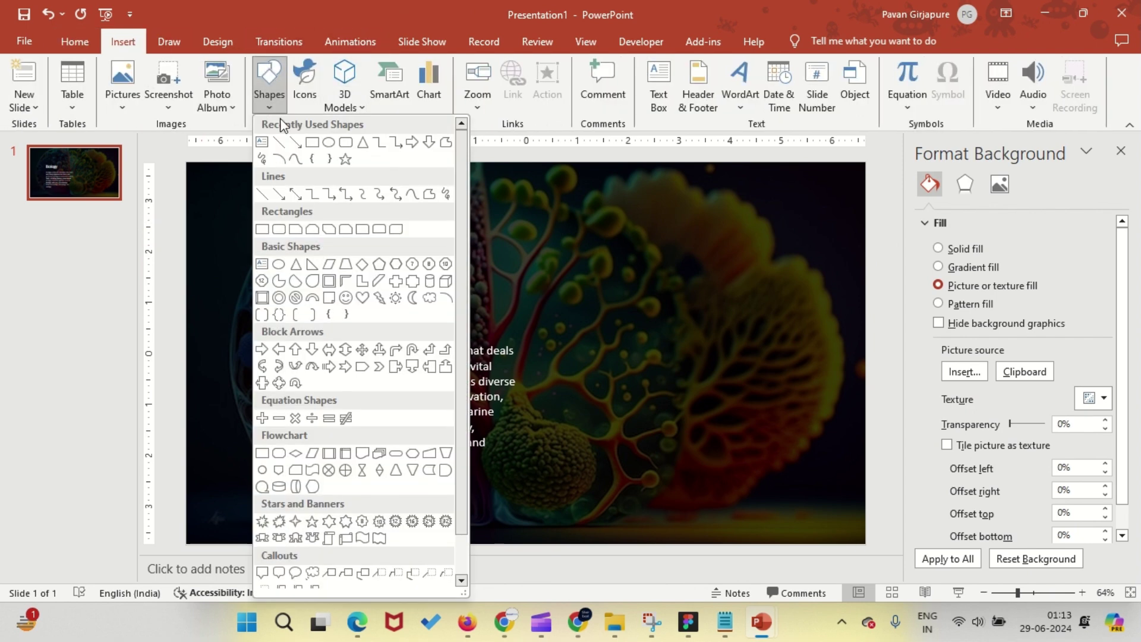
{"action": "left_click", "coordinate": [345, 143]}
{"action": "left_click_drag", "start_coordinate": [590, 239], "coordinate": [639, 492]}
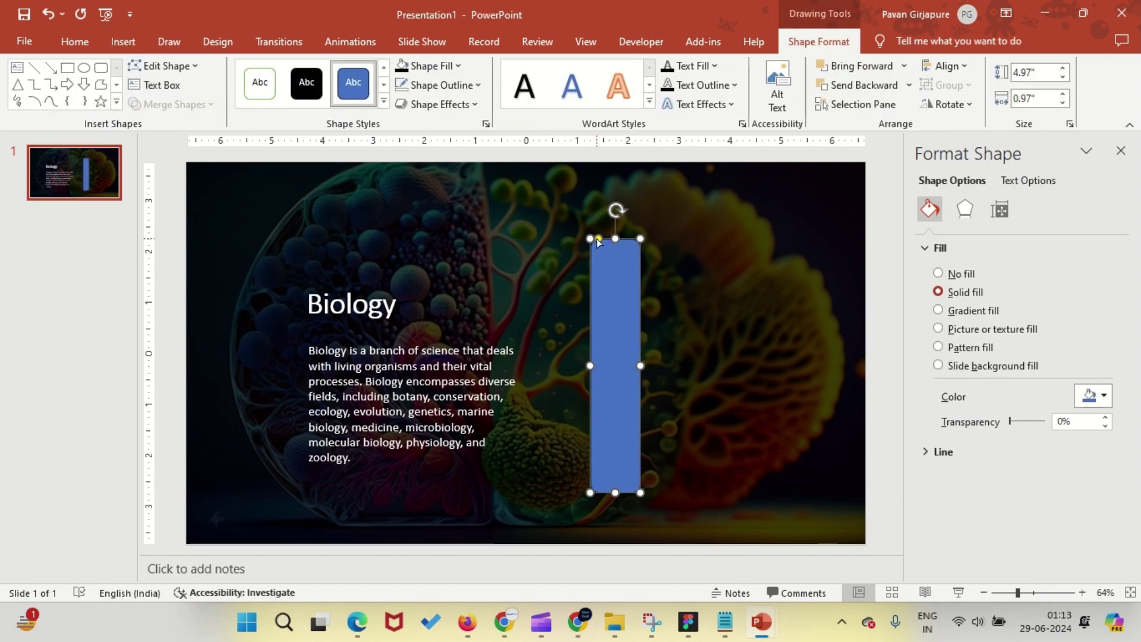
{"action": "left_click_drag", "start_coordinate": [598, 240], "coordinate": [597, 290]}
{"action": "left_click_drag", "start_coordinate": [648, 216], "coordinate": [650, 219]}
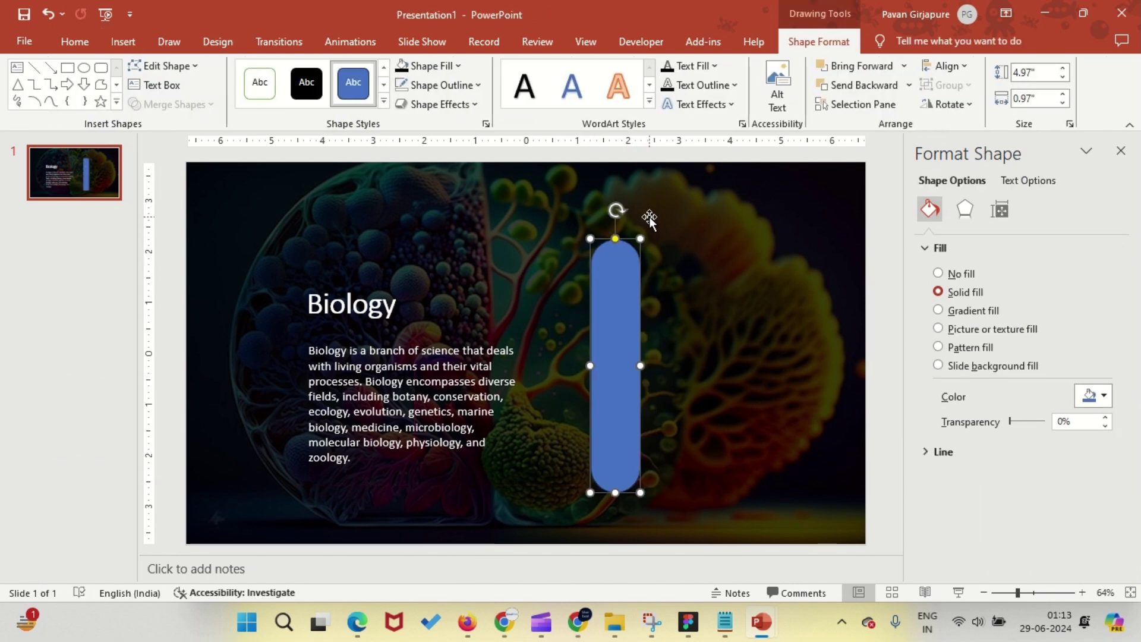
Make the pill white with no outline and an outer shadow
{"action": "right_click", "coordinate": [615, 280]}
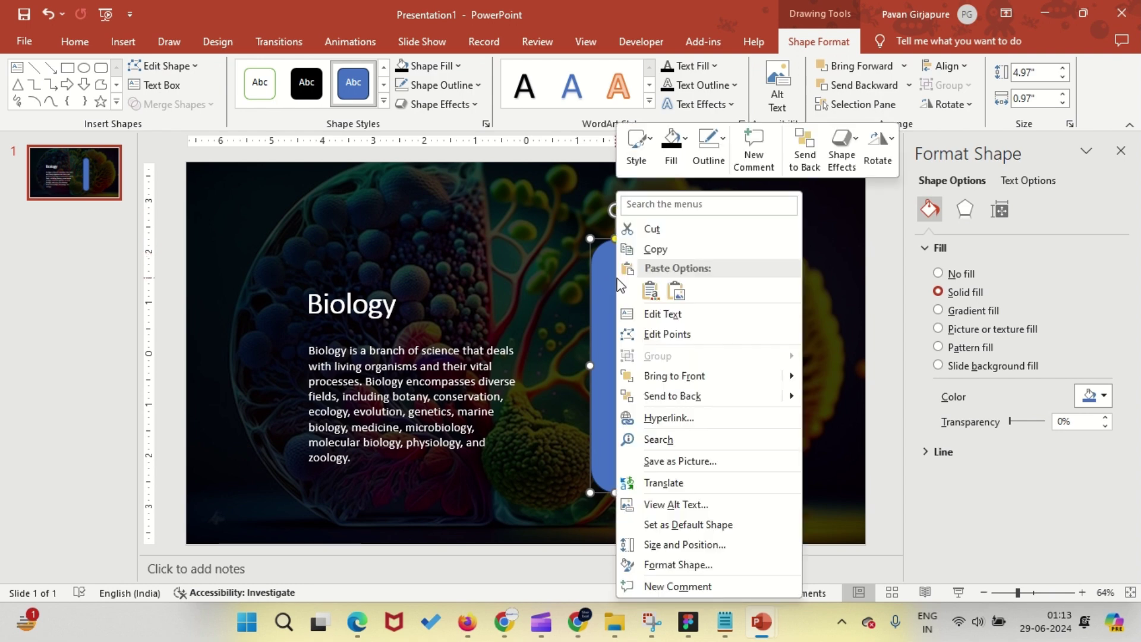
{"action": "left_click", "coordinate": [672, 149]}
{"action": "left_click", "coordinate": [662, 234]}
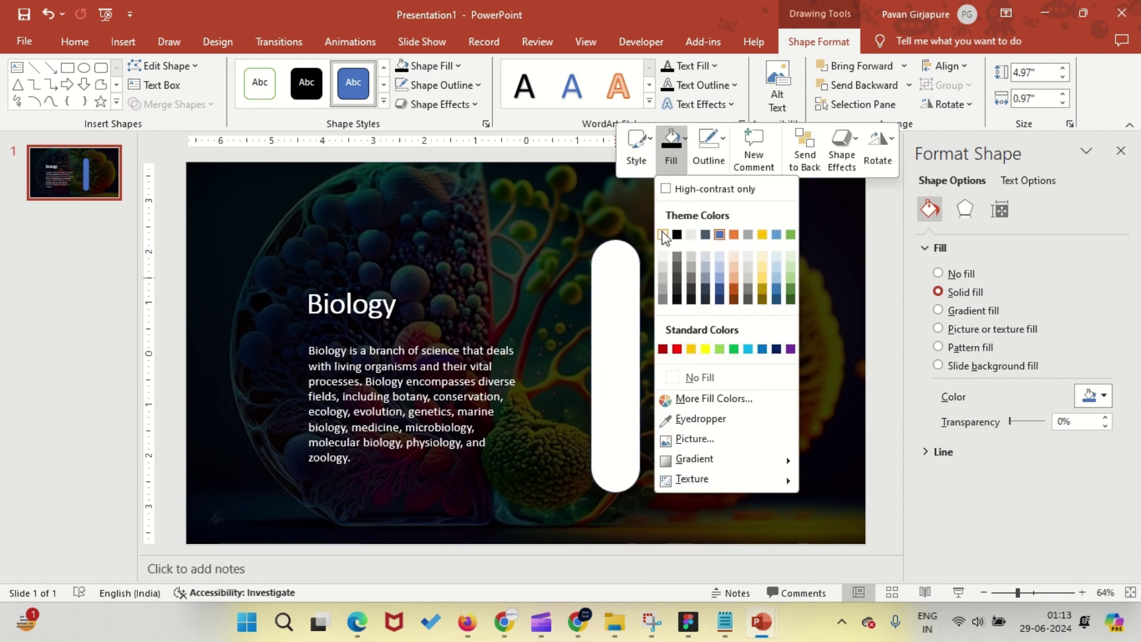
{"action": "left_click", "coordinate": [699, 152]}
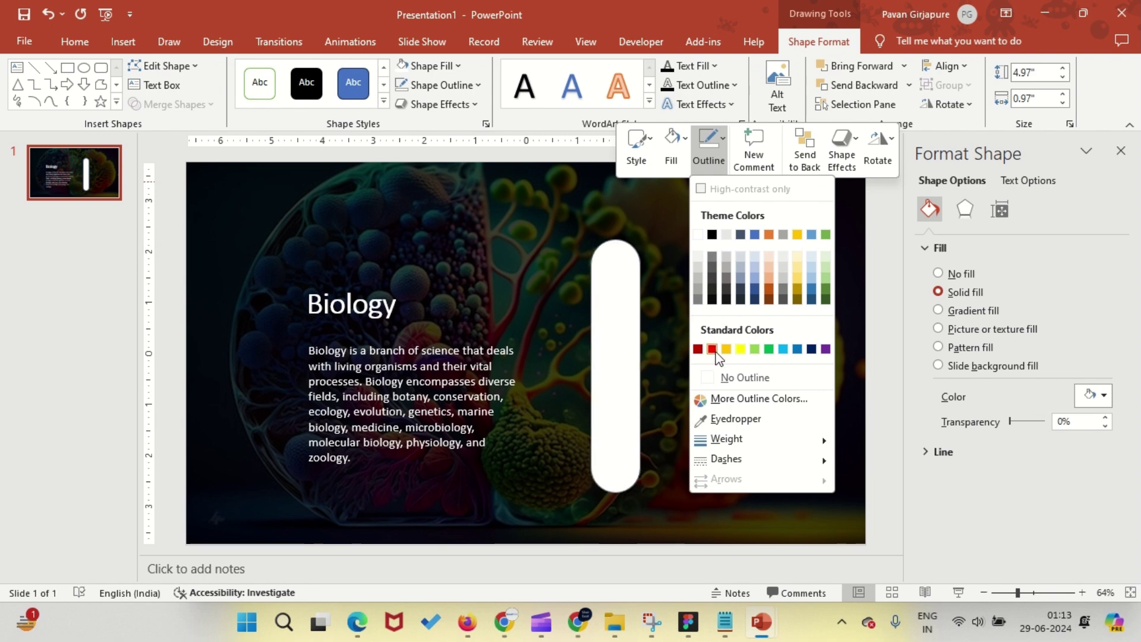
{"action": "left_click", "coordinate": [723, 375]}
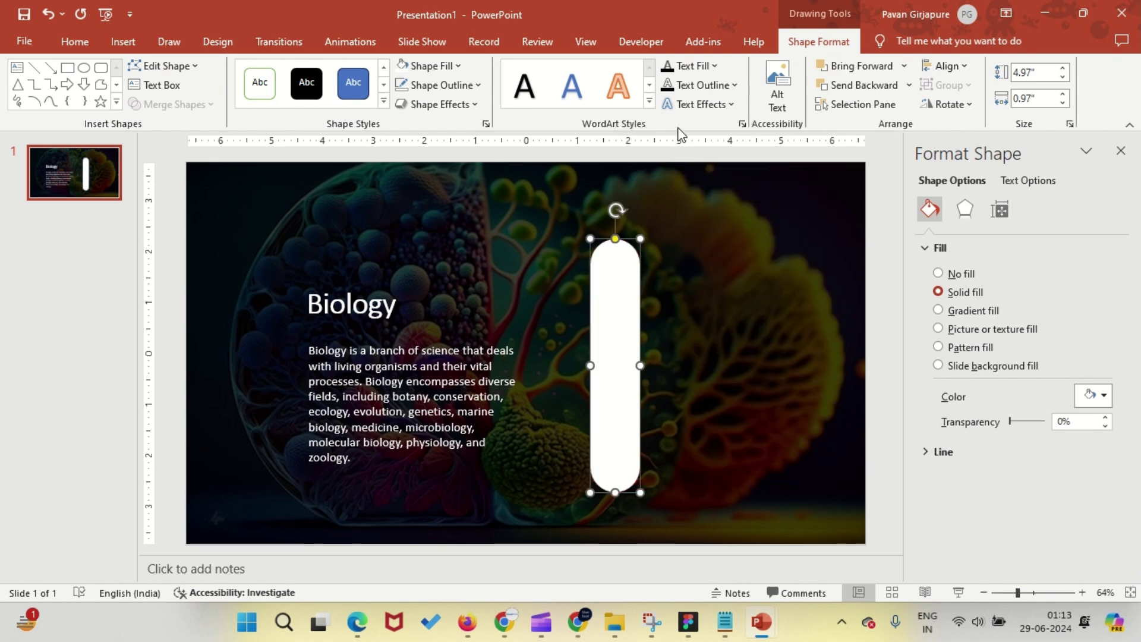
{"action": "left_click", "coordinate": [463, 101]}
{"action": "mouse_move", "coordinate": [491, 164]}
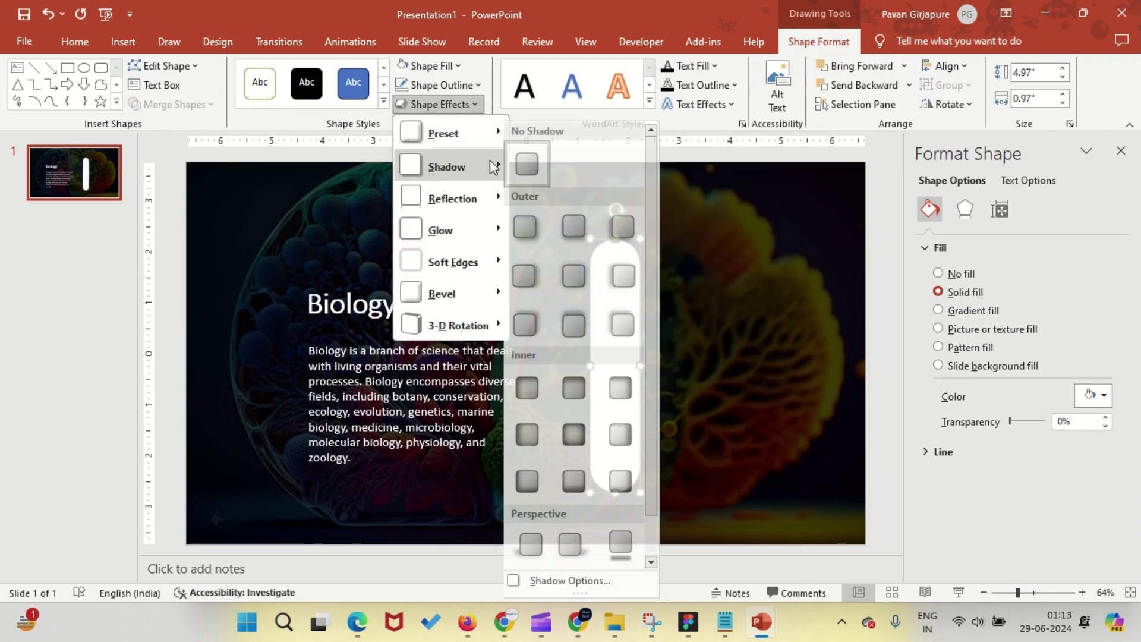
{"action": "left_click", "coordinate": [580, 276]}
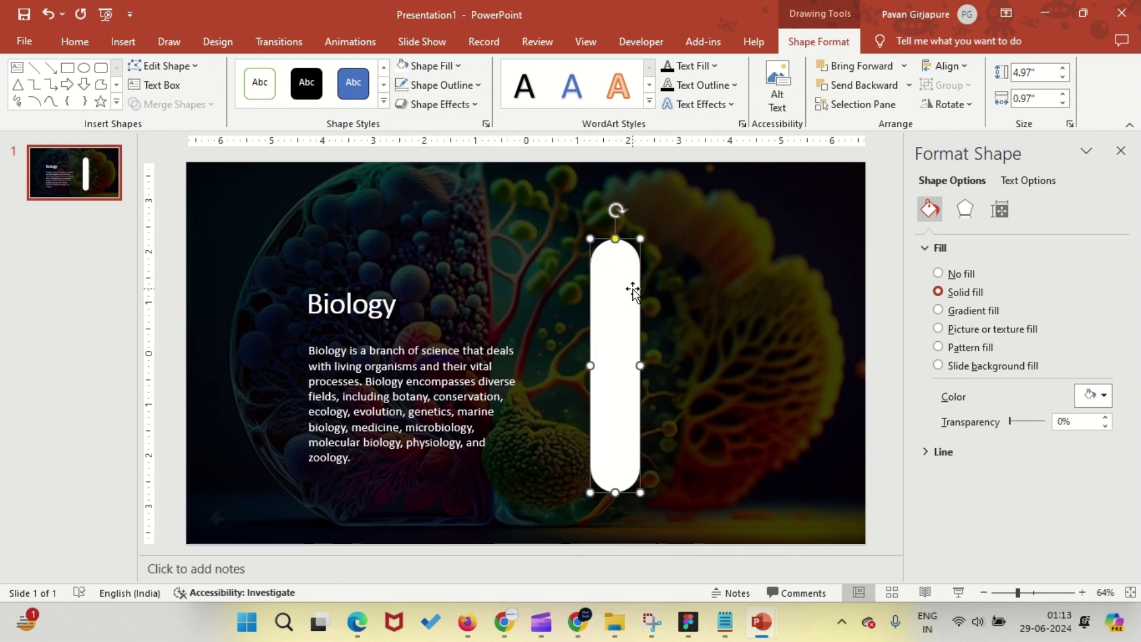
Duplicate the pill into five copies spaced evenly in a row
{"action": "left_click_drag", "start_coordinate": [632, 289], "coordinate": [821, 301]}
{"action": "left_click", "coordinate": [622, 321], "text": "shift"}
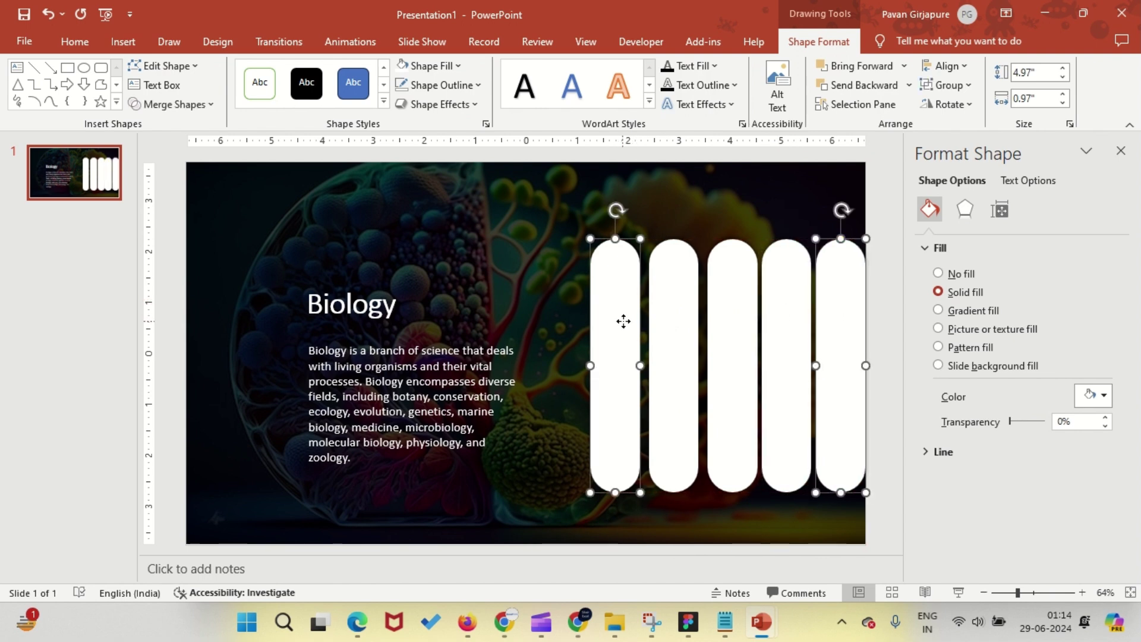
{"action": "left_click", "coordinate": [677, 330], "text": "shift"}
{"action": "left_click", "coordinate": [711, 326], "text": "shift"}
{"action": "left_click", "coordinate": [779, 325], "text": "shift"}
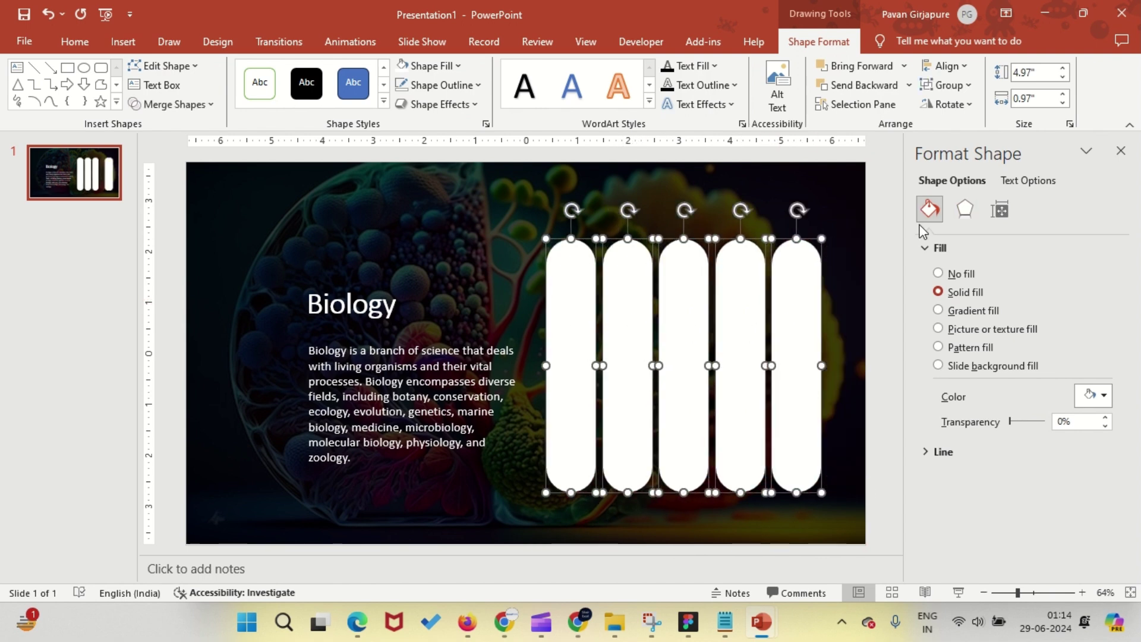
{"action": "left_click", "coordinate": [876, 235]}
Stagger the pill heights: shorten the first, lengthen the middle, and make the fifth taller
{"action": "left_click", "coordinate": [573, 272]}
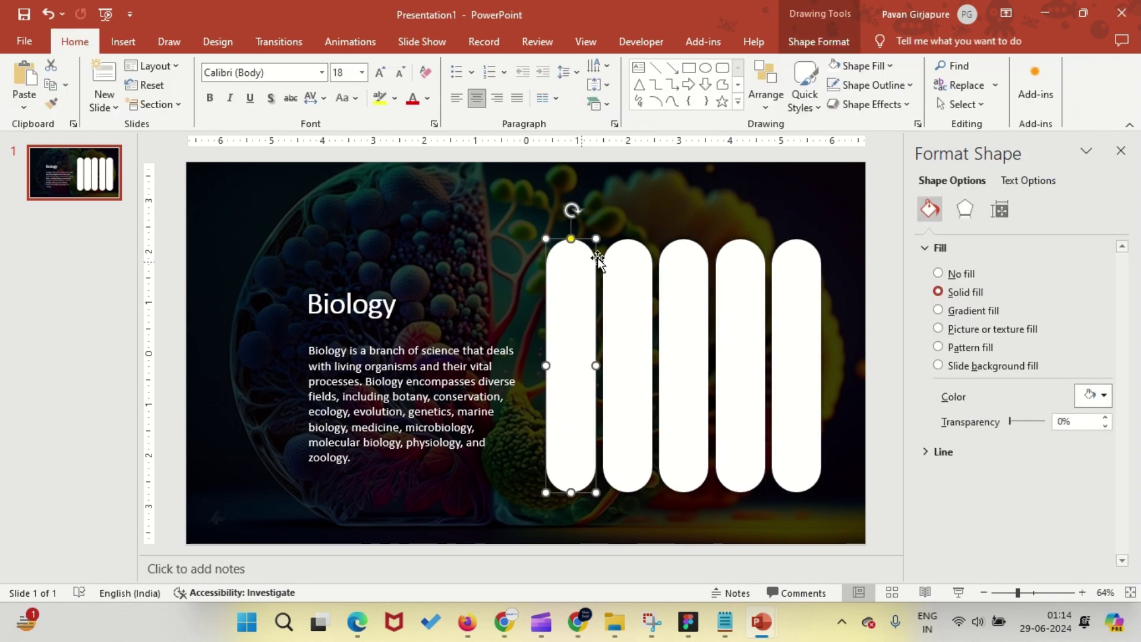
{"action": "left_click_drag", "start_coordinate": [590, 240], "coordinate": [591, 259]}
{"action": "left_click_drag", "start_coordinate": [586, 331], "coordinate": [571, 347]}
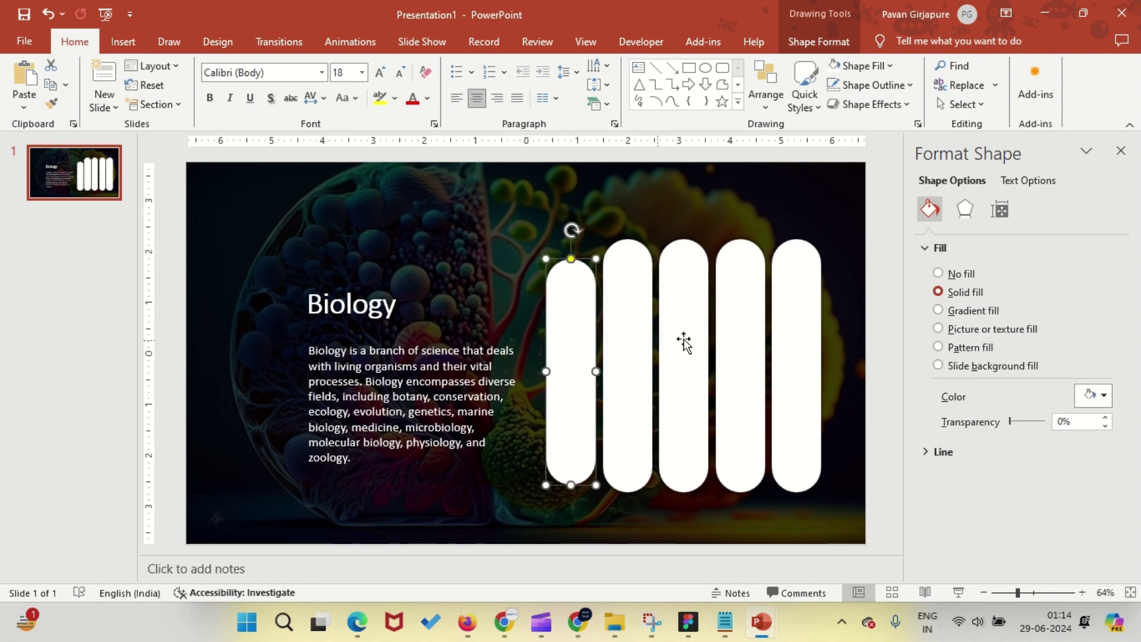
{"action": "left_click", "coordinate": [677, 261]}
{"action": "key", "text": "ctrl+z"}
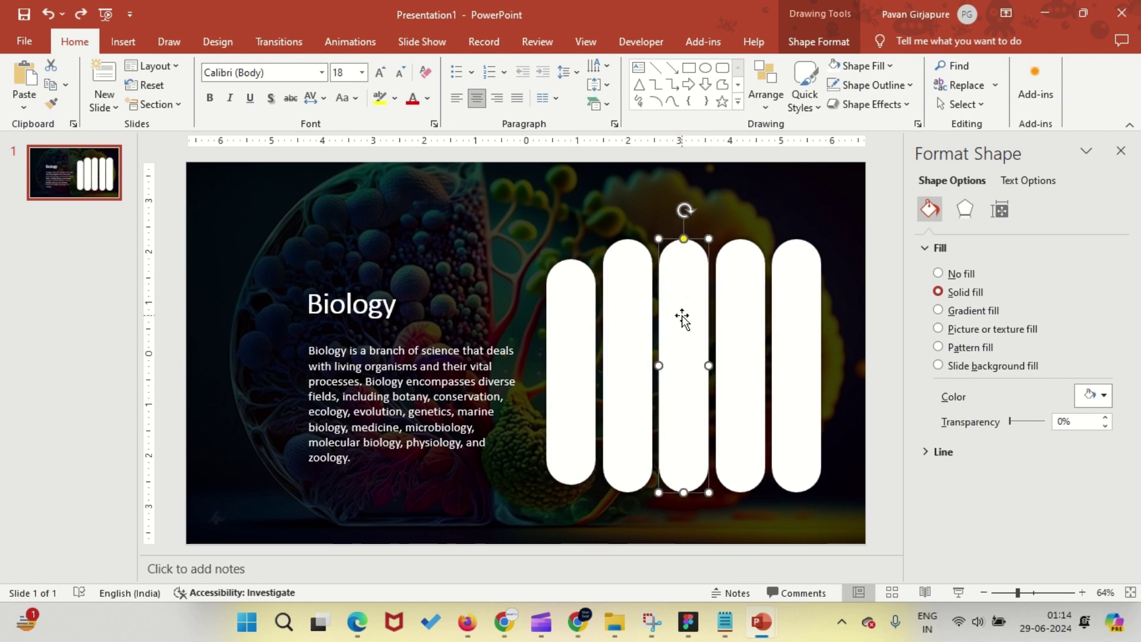
{"action": "left_click", "coordinate": [735, 304]}
{"action": "left_click", "coordinate": [678, 297]}
{"action": "left_click_drag", "start_coordinate": [683, 492], "coordinate": [683, 513]}
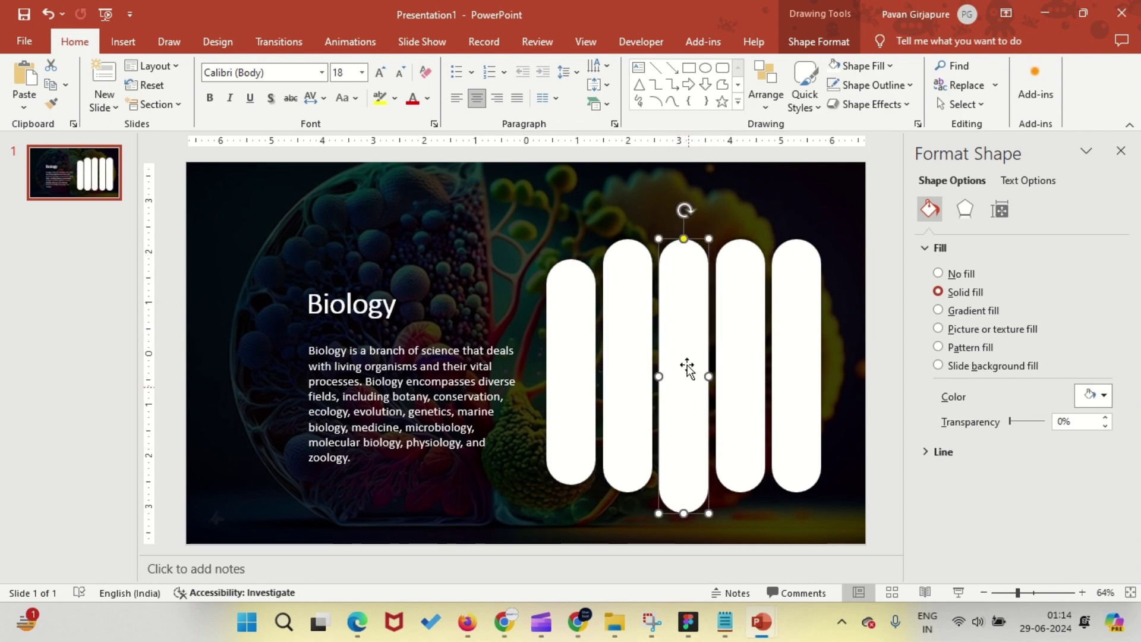
{"action": "left_click_drag", "start_coordinate": [703, 237], "coordinate": [703, 223]}
{"action": "left_click", "coordinate": [759, 332]}
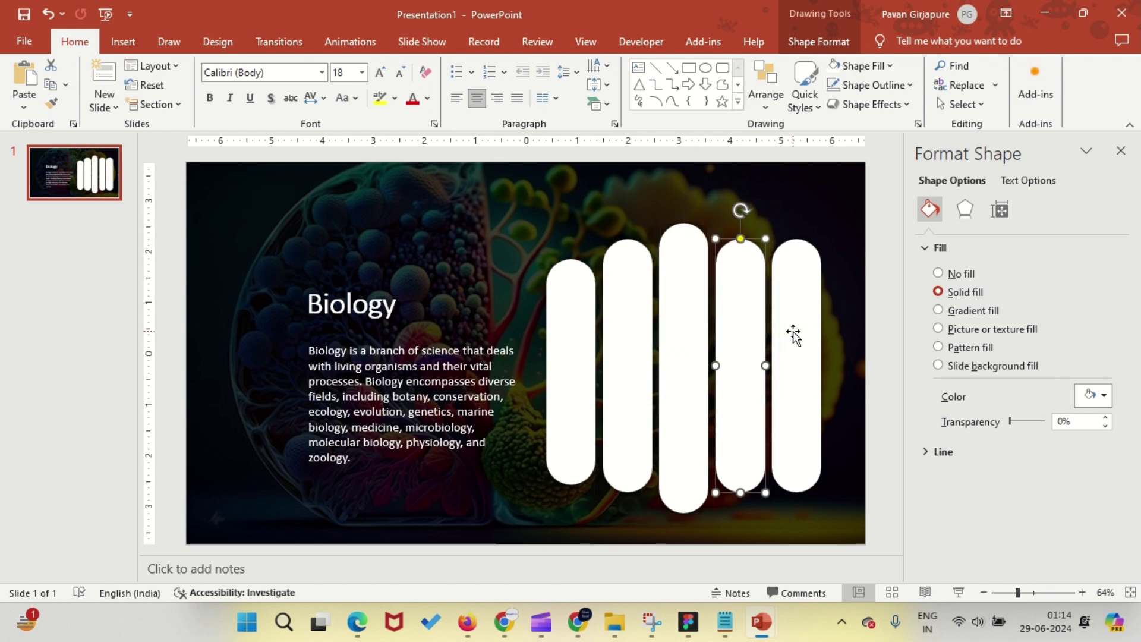
{"action": "left_click", "coordinate": [791, 334]}
{"action": "left_click_drag", "start_coordinate": [821, 492], "coordinate": [819, 511]}
{"action": "left_click", "coordinate": [882, 350]}
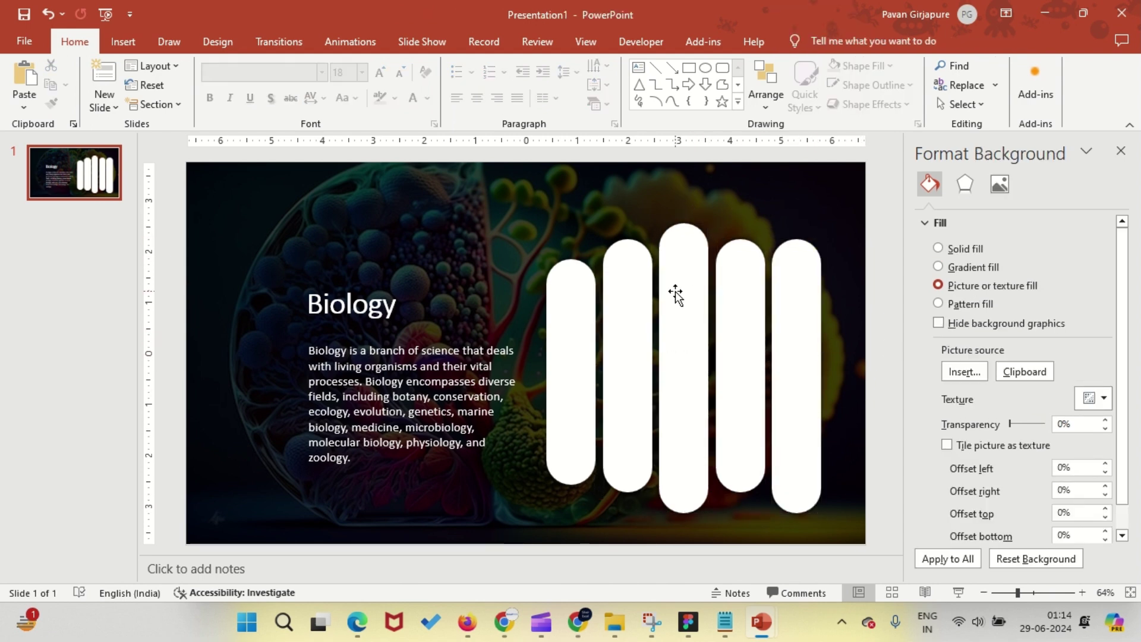
Subtract all five pills from the dark overlay using Merge Shapes
{"action": "left_click", "coordinate": [565, 186]}
{"action": "left_click", "coordinate": [569, 294], "text": "ctrl"}
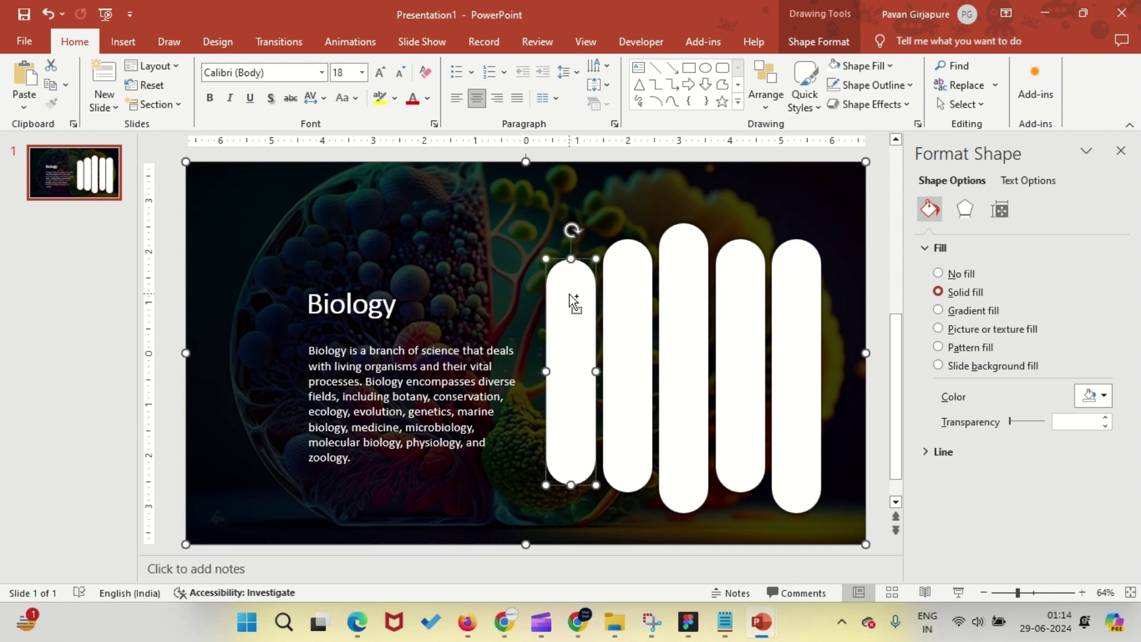
{"action": "left_click", "coordinate": [643, 314], "text": "ctrl"}
{"action": "left_click", "coordinate": [681, 304], "text": "ctrl"}
{"action": "left_click", "coordinate": [756, 318], "text": "ctrl"}
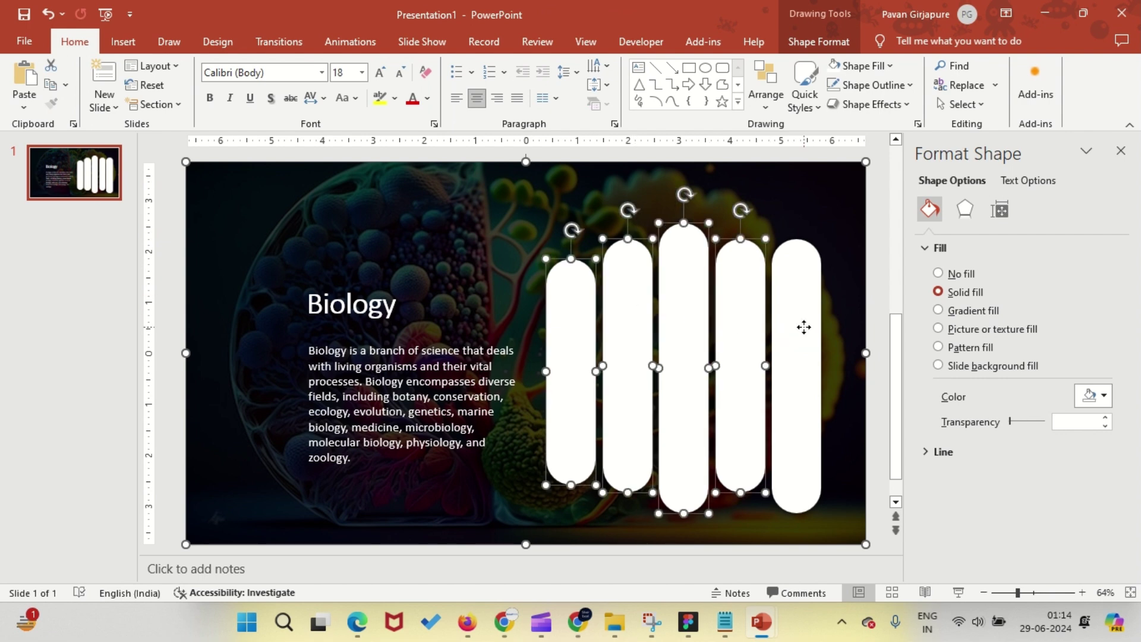
{"action": "left_click", "coordinate": [800, 329], "text": "ctrl"}
{"action": "left_click", "coordinate": [819, 42]}
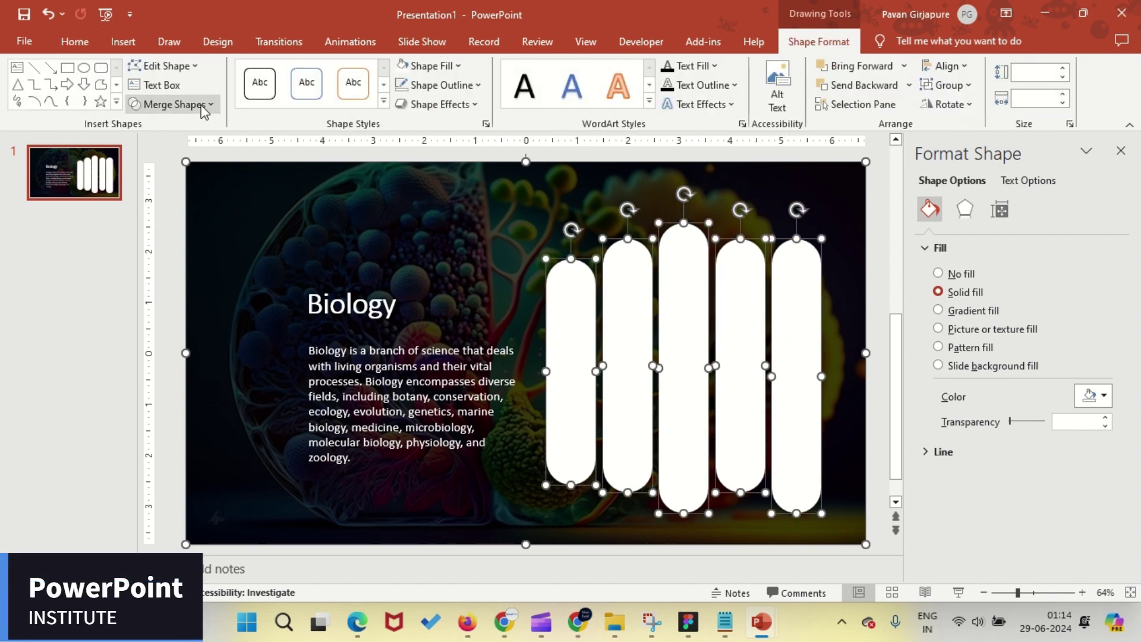
{"action": "left_click", "coordinate": [172, 104]}
{"action": "left_click", "coordinate": [173, 205]}
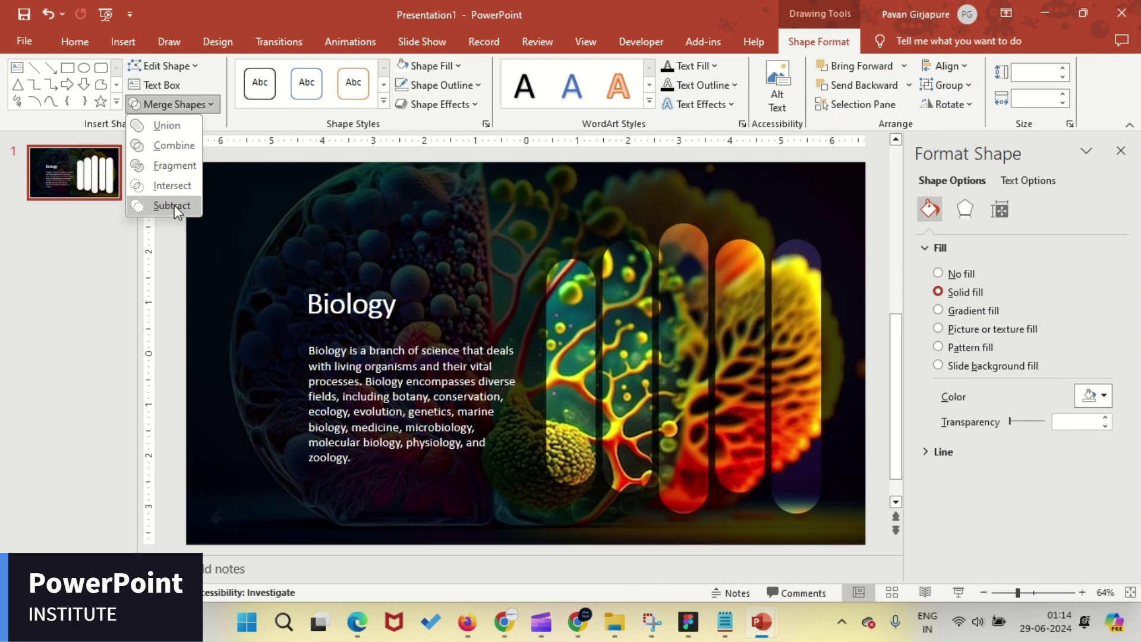
Review the Botany, Zoology, Genetics and fifth slides, then return to the Biology slide
{"action": "left_click", "coordinate": [171, 244]}
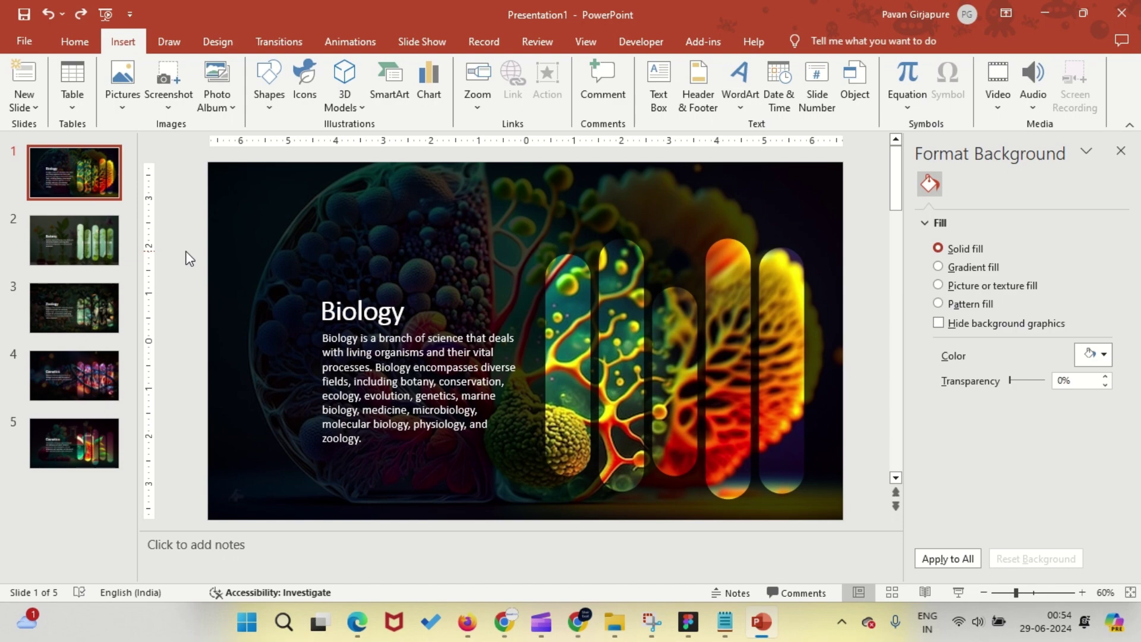
{"action": "left_click", "coordinate": [90, 218]}
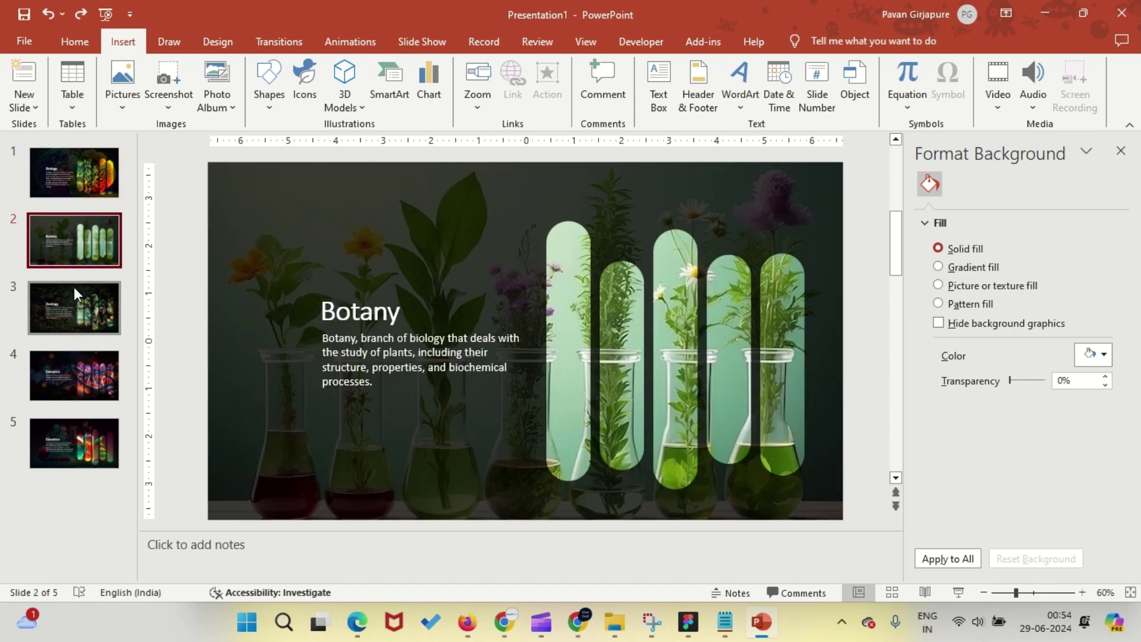
{"action": "left_click", "coordinate": [73, 300]}
{"action": "left_click", "coordinate": [76, 363]}
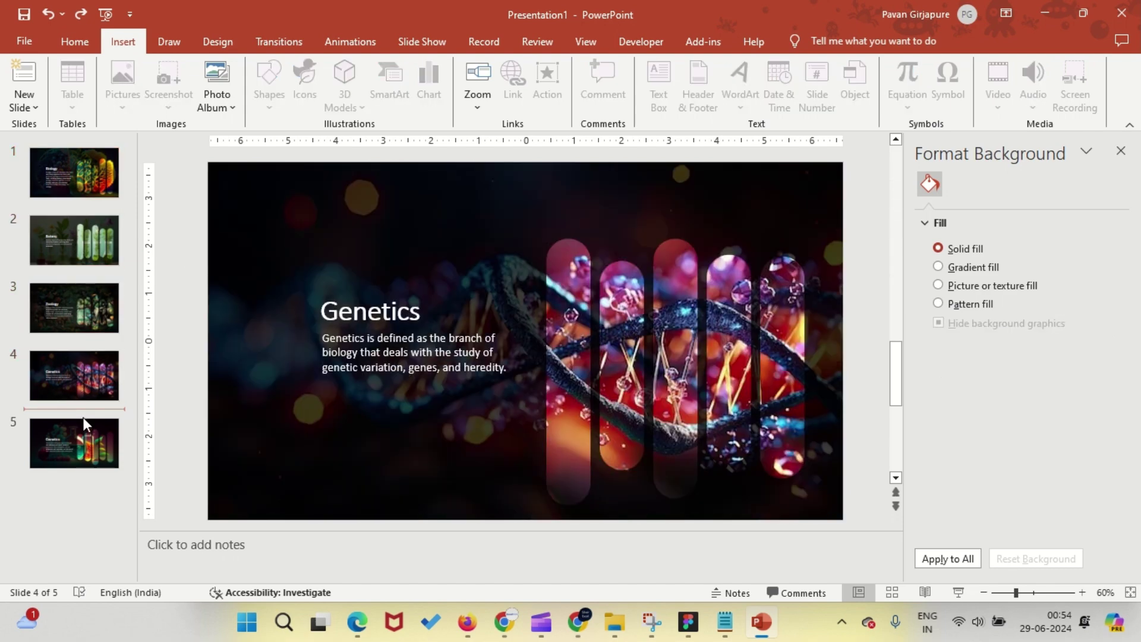
{"action": "left_click", "coordinate": [83, 419]}
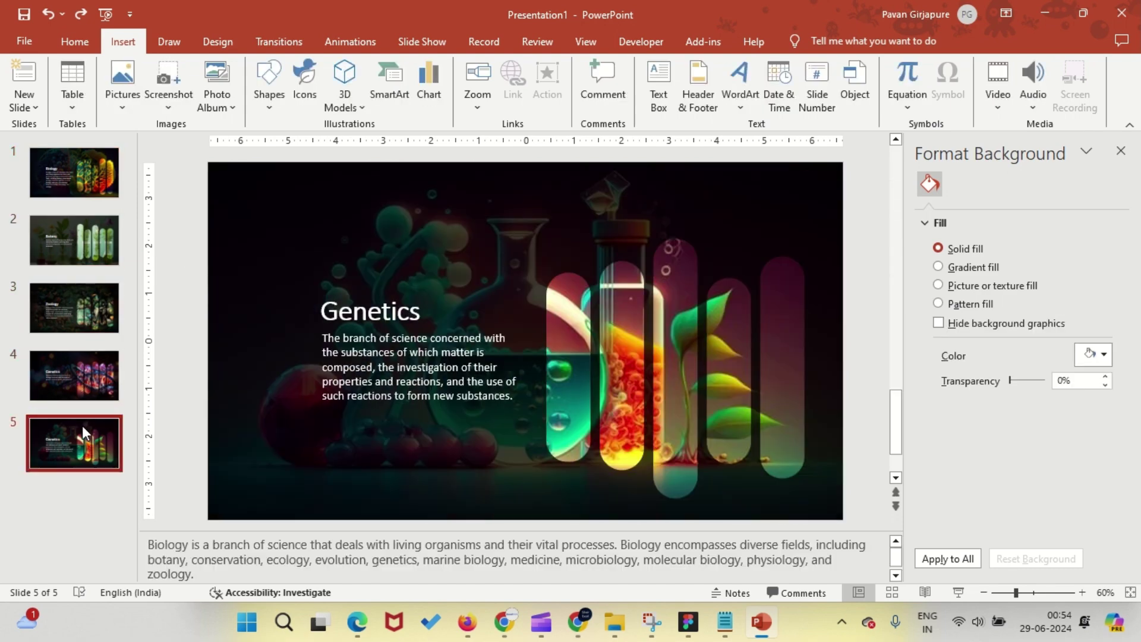
{"action": "left_click", "coordinate": [91, 185]}
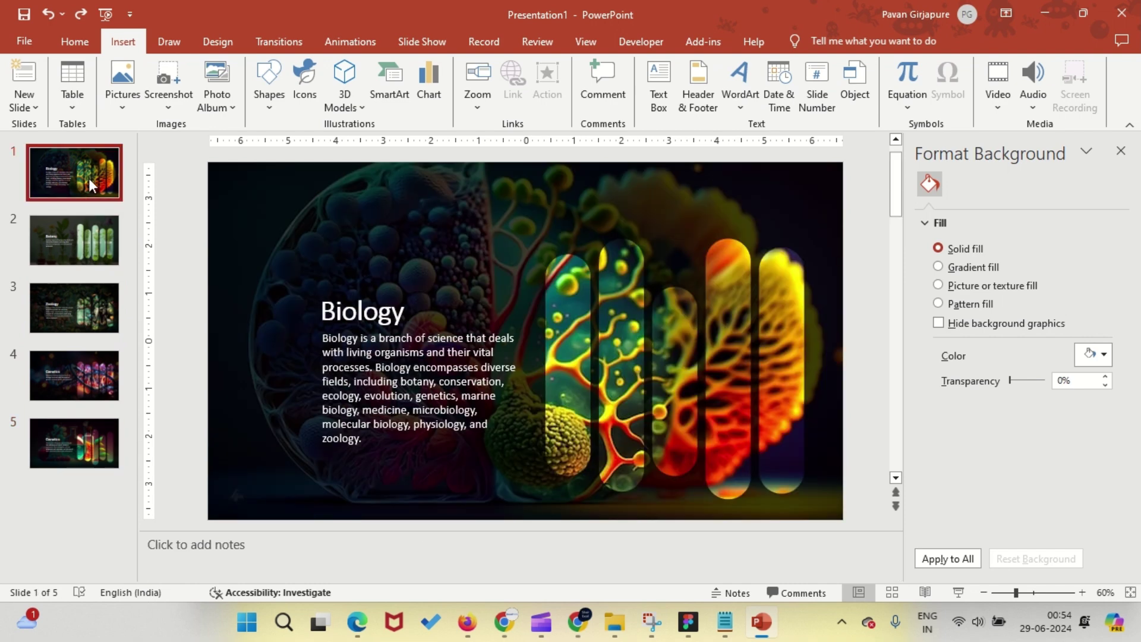
{"action": "left_click", "coordinate": [269, 110]}
Draw a small oval near the top-left and size it to a 0.8" circle
{"action": "left_click", "coordinate": [262, 470]}
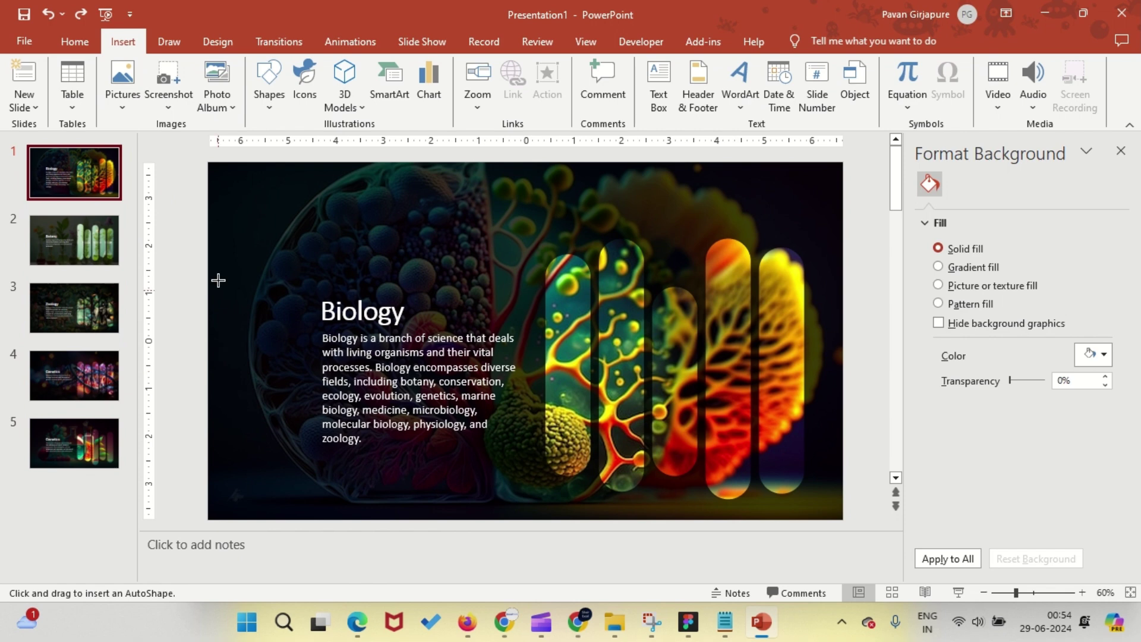
{"action": "left_click_drag", "start_coordinate": [219, 222], "coordinate": [265, 261]}
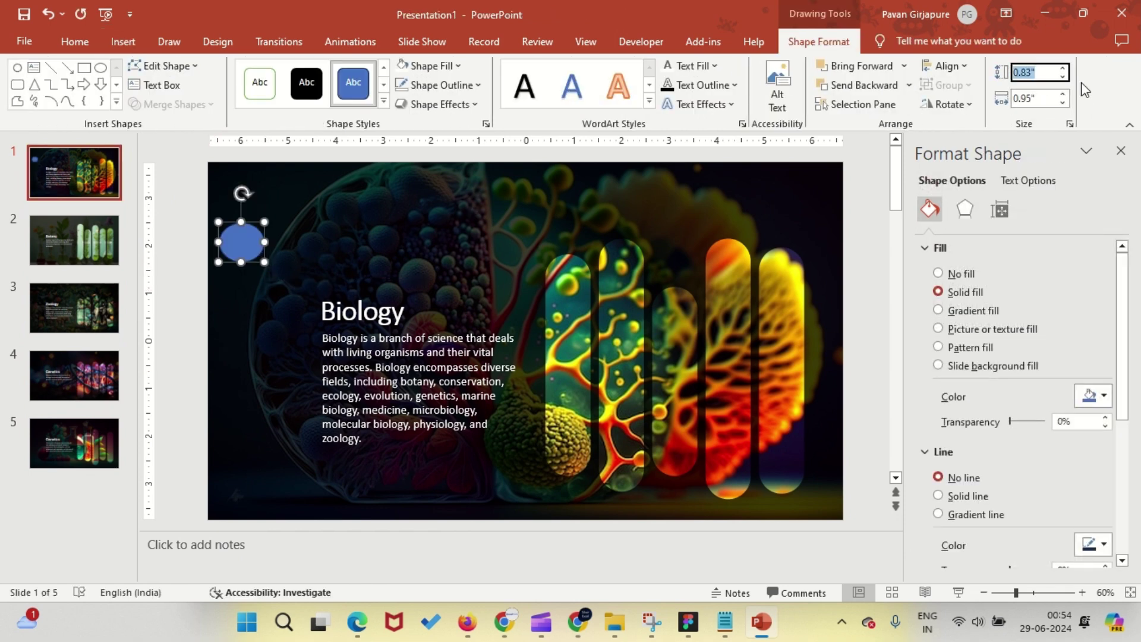
{"action": "type", "text": "0.8"}
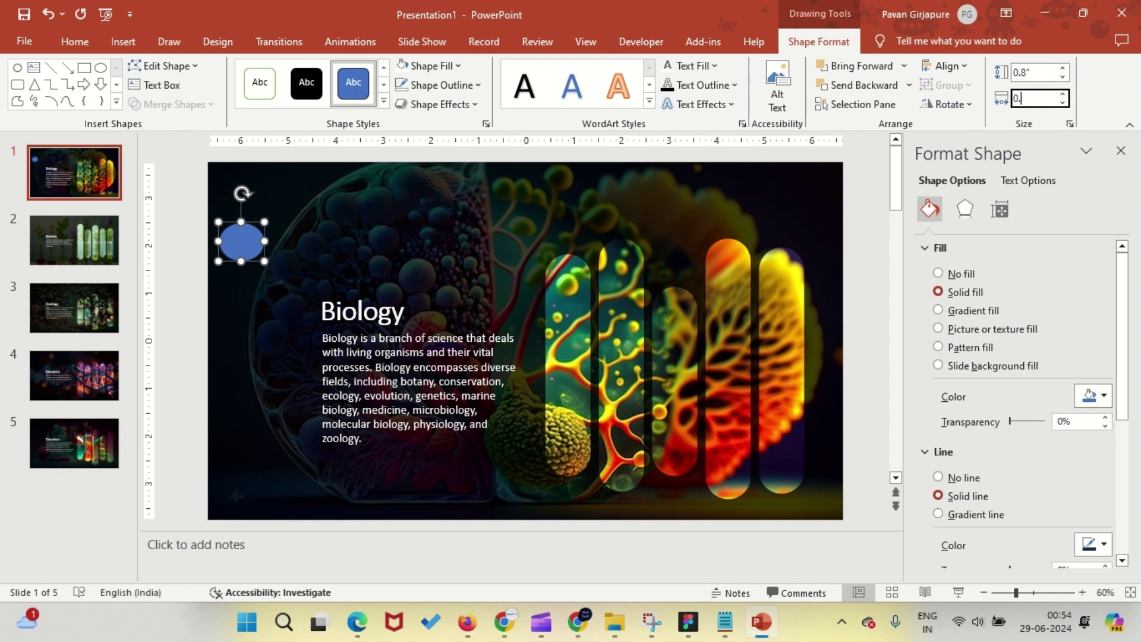
{"action": "key", "text": "Return"}
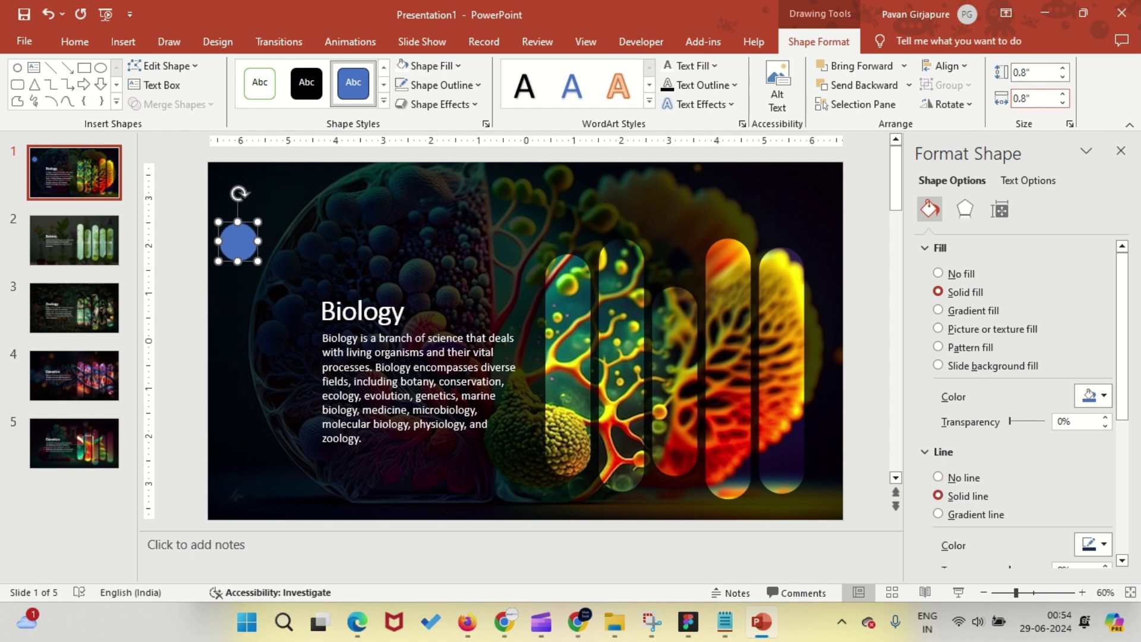
{"action": "right_click", "coordinate": [235, 240]}
Remove the circle's outline and fill it with the brain-like biology picture
{"action": "left_click", "coordinate": [329, 157]}
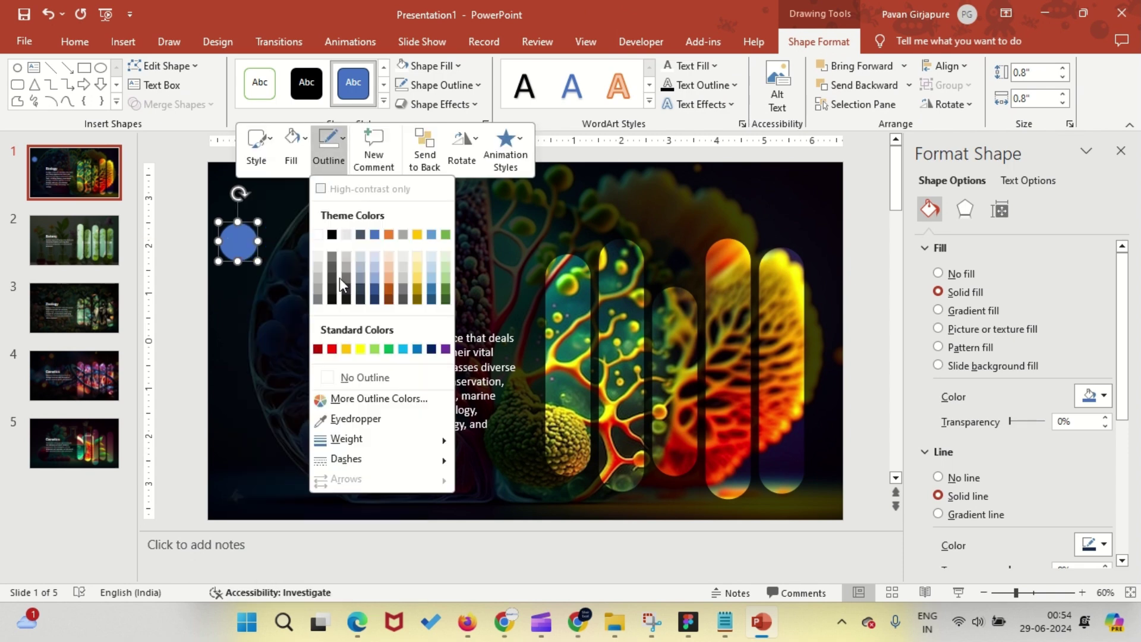
{"action": "left_click", "coordinate": [364, 375]}
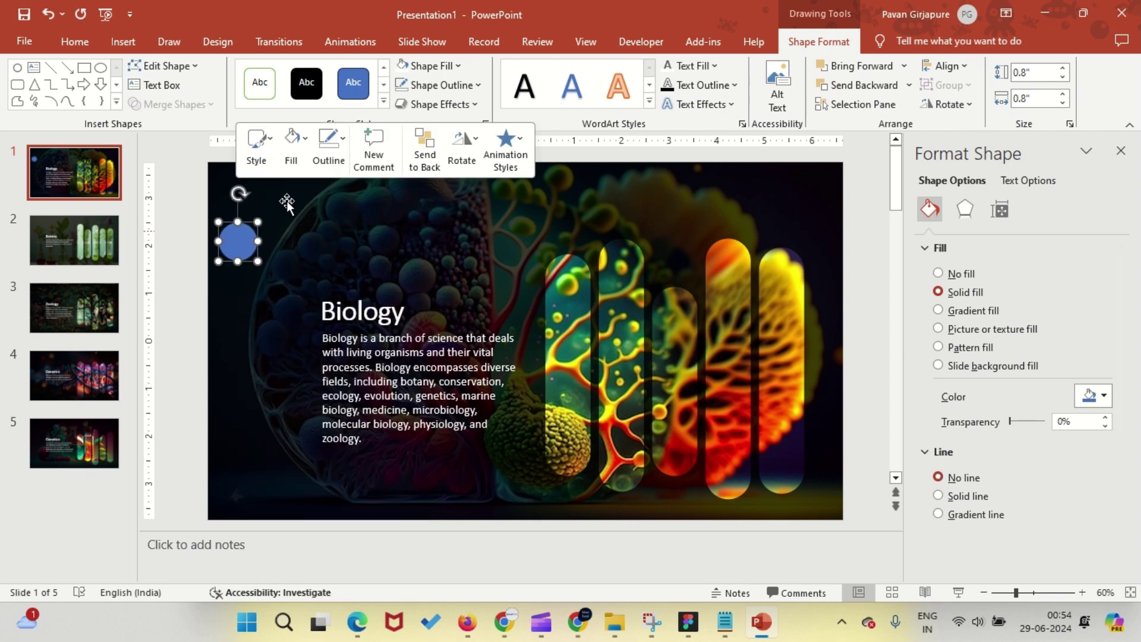
{"action": "left_click", "coordinate": [297, 154]}
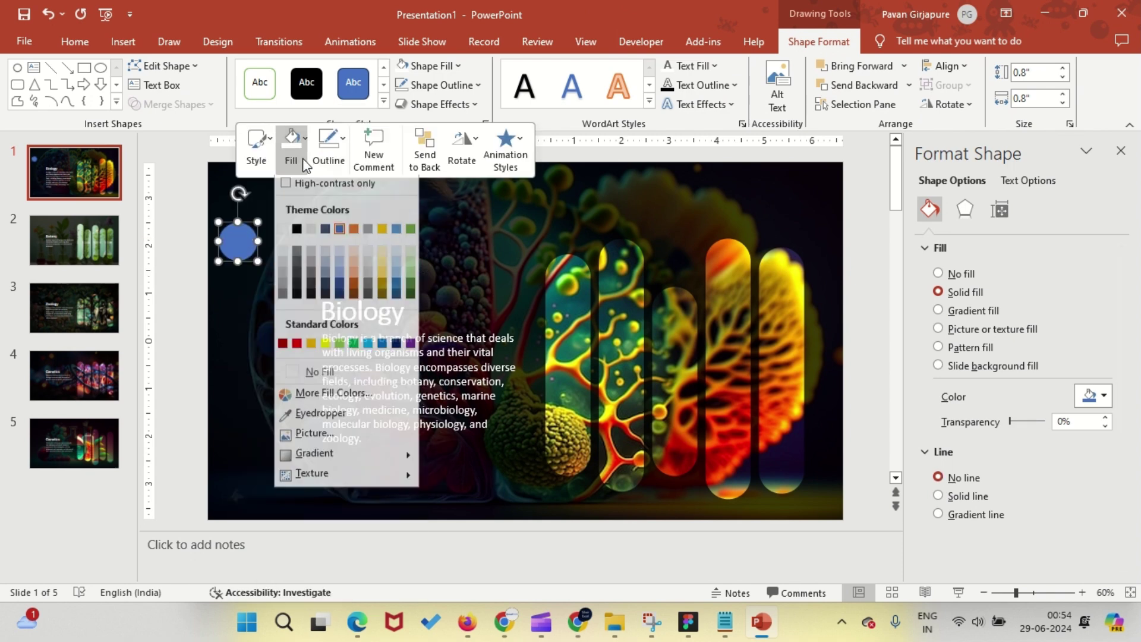
{"action": "left_click", "coordinate": [311, 431]}
{"action": "left_click", "coordinate": [419, 248]}
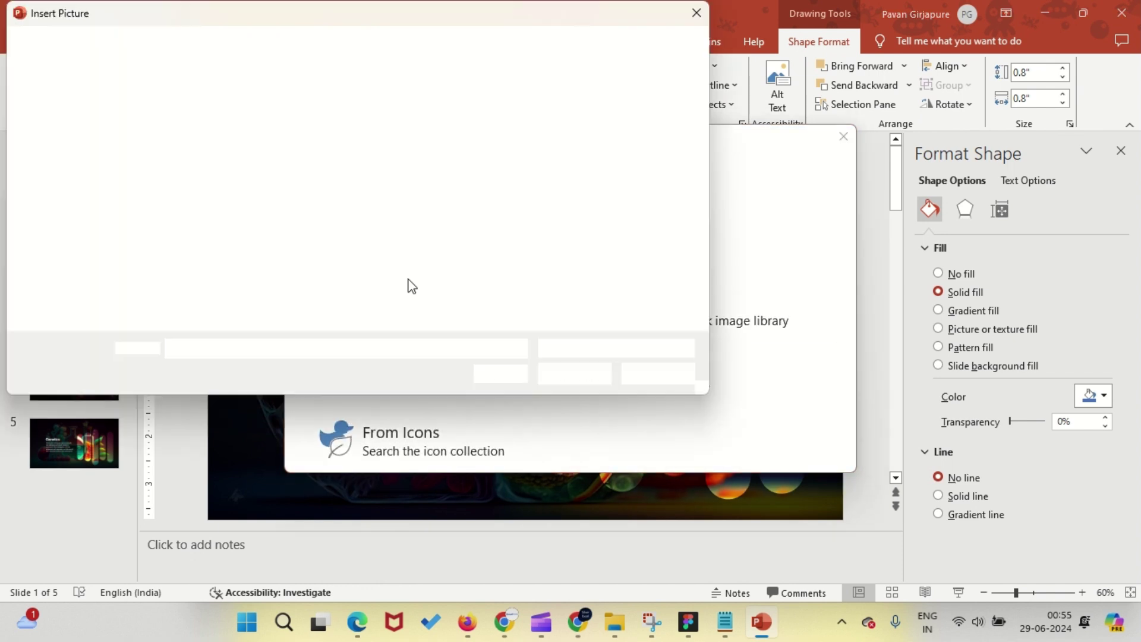
{"action": "left_click", "coordinate": [556, 375]}
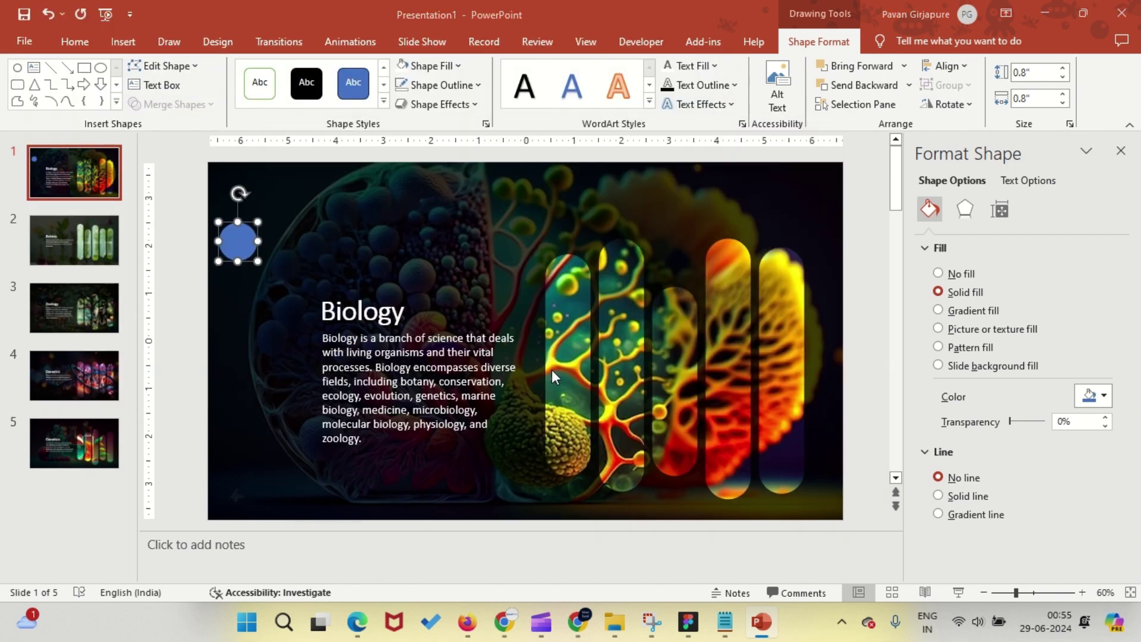
{"action": "left_click", "coordinate": [187, 275]}
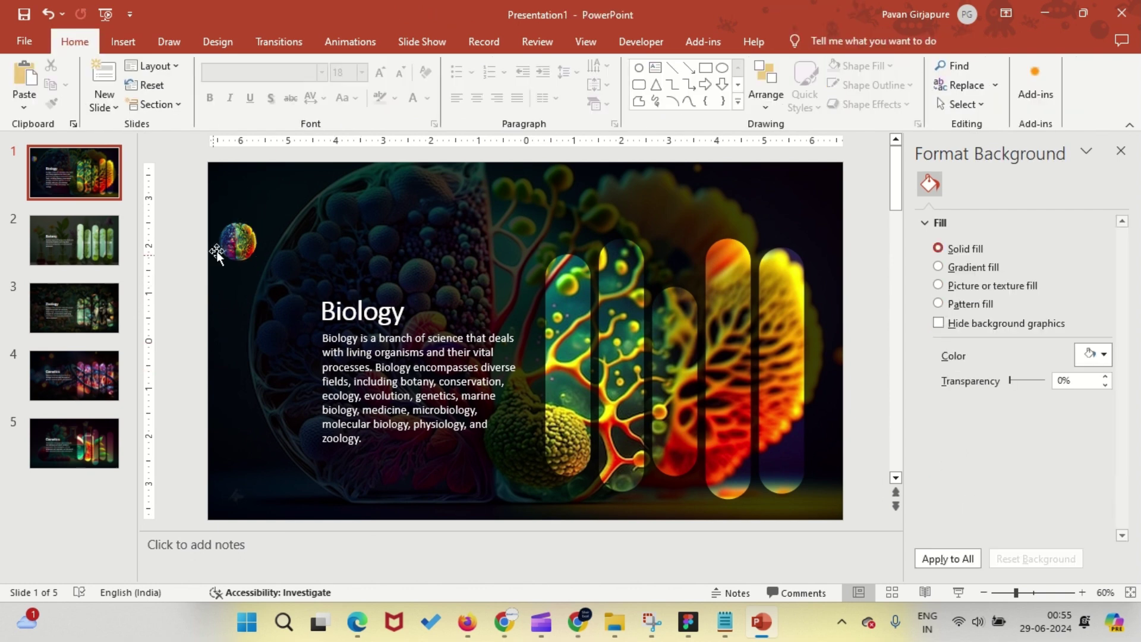
{"action": "left_click", "coordinate": [237, 241]}
{"action": "left_click", "coordinate": [843, 43]}
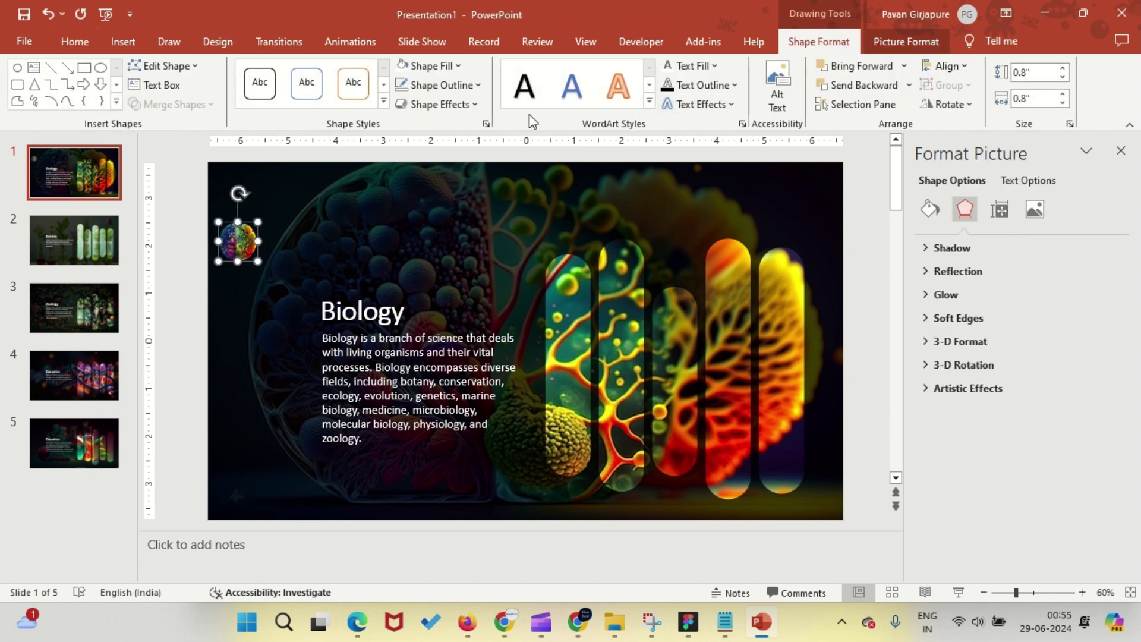
{"action": "left_click", "coordinate": [438, 104]}
Give the picture circle an outer shadow and duplicate it down the left side
{"action": "mouse_move", "coordinate": [459, 161]}
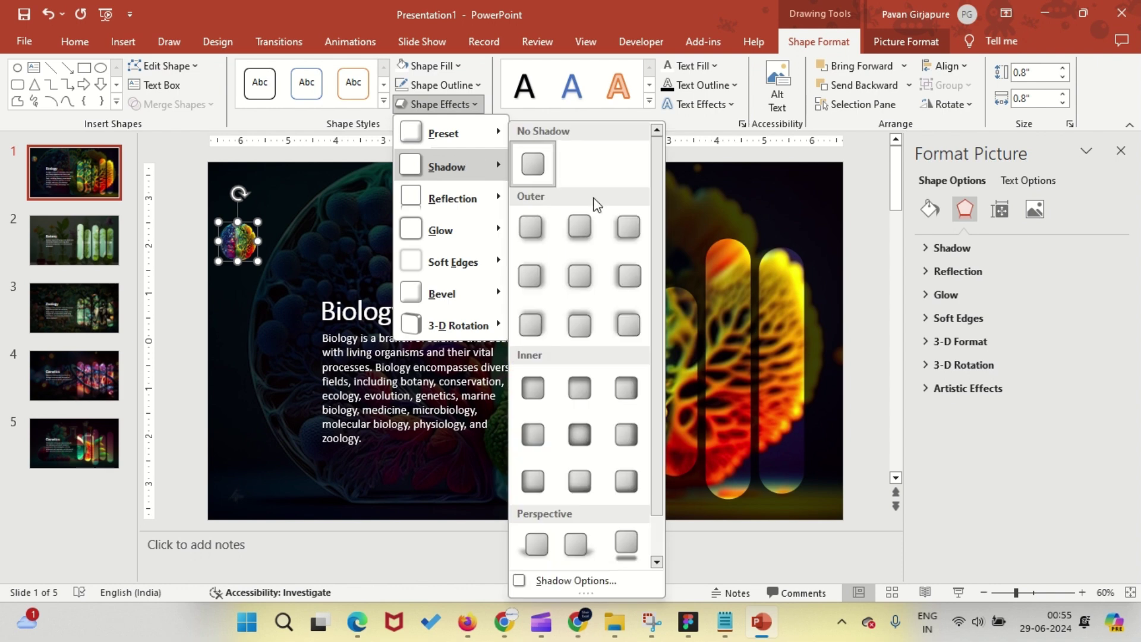
{"action": "left_click", "coordinate": [558, 266]}
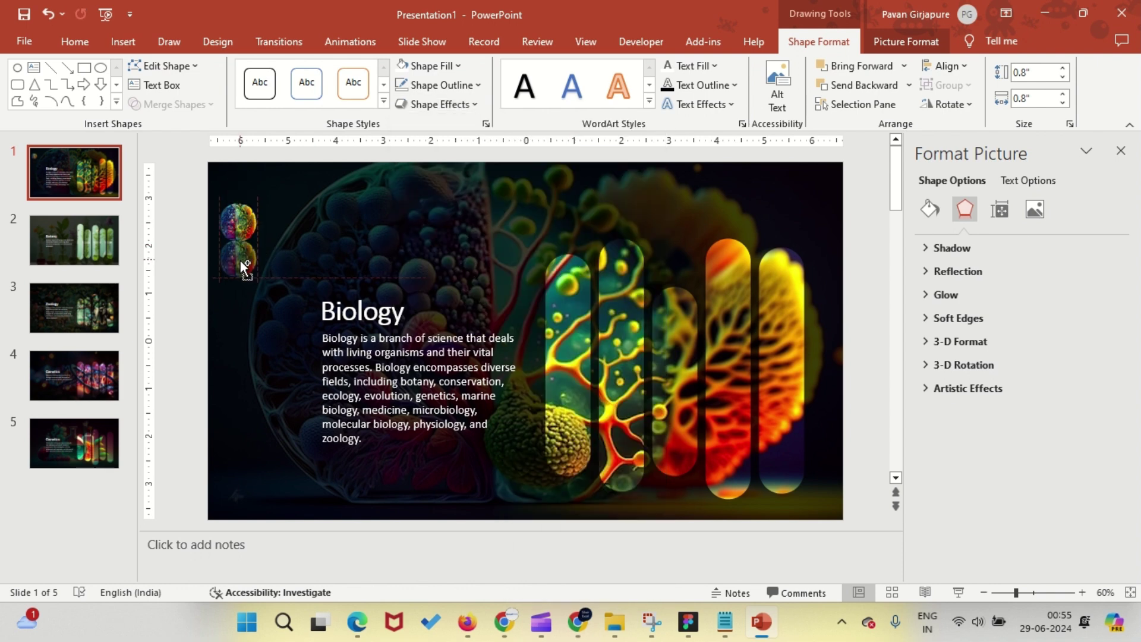
{"action": "left_click_drag", "start_coordinate": [240, 265], "coordinate": [240, 297]}
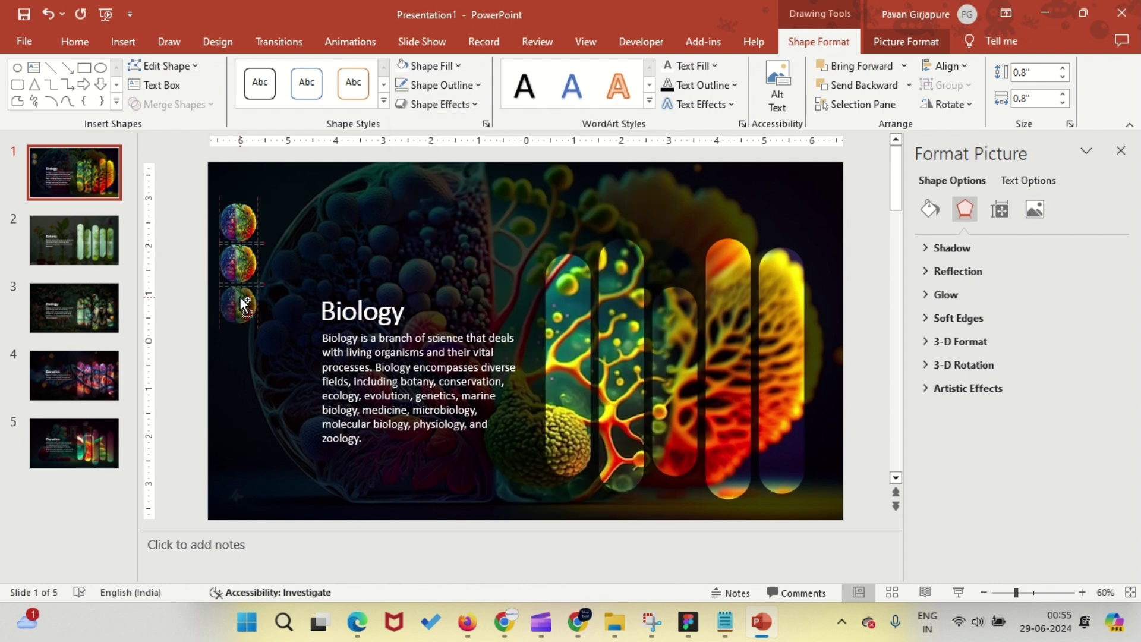
{"action": "left_click_drag", "start_coordinate": [239, 341], "coordinate": [230, 429]}
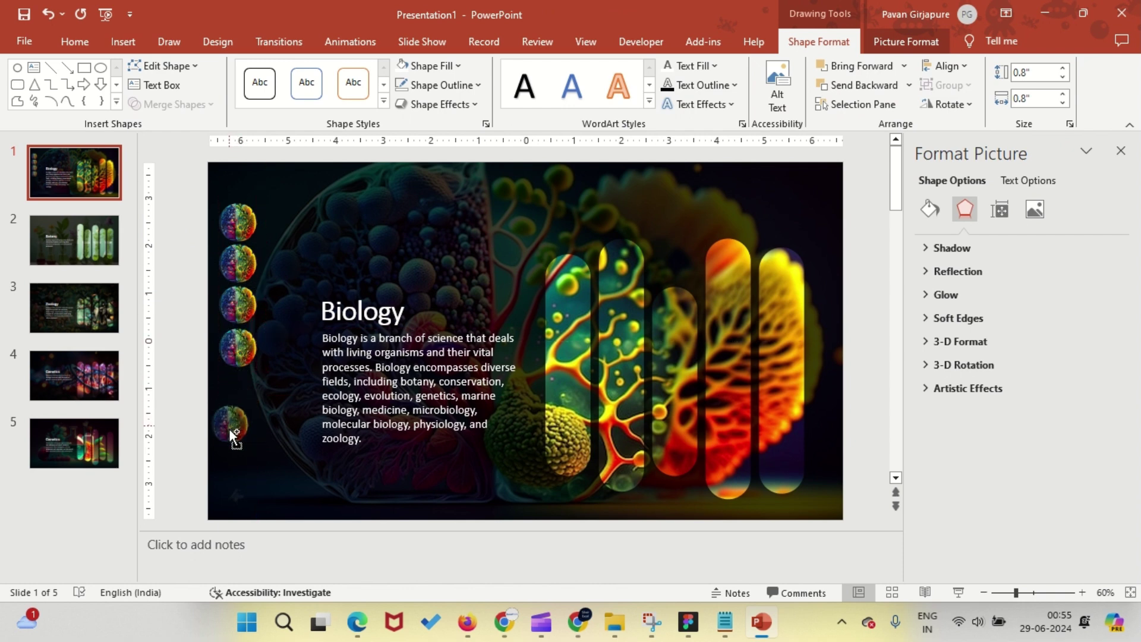
Distribute the brain circles vertically and align them on their left edges
{"action": "left_click", "coordinate": [187, 267]}
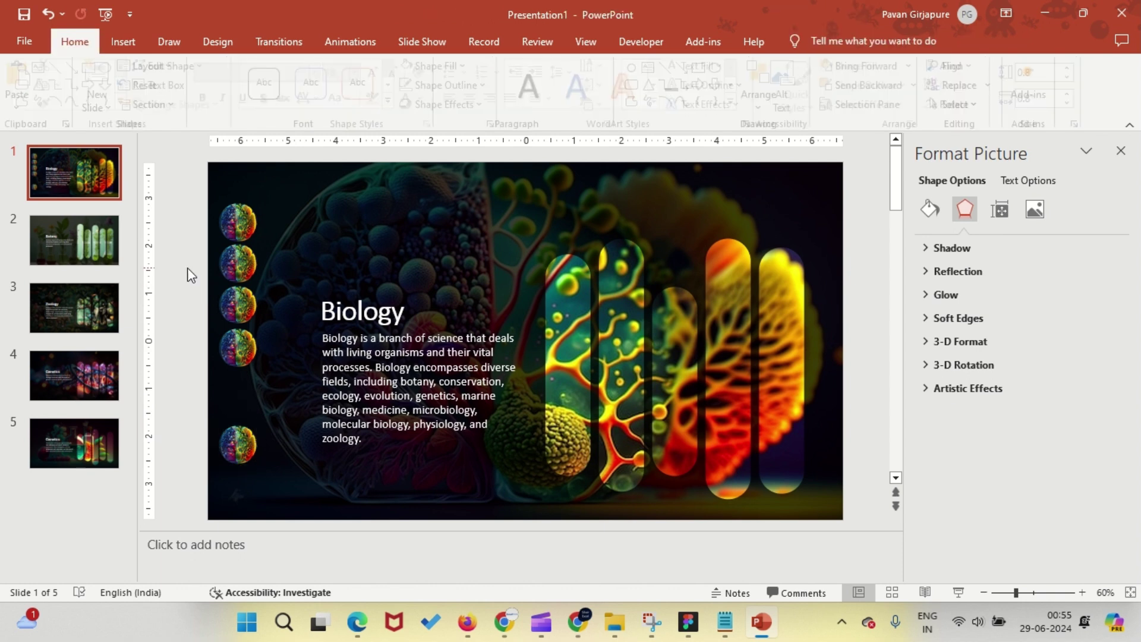
{"action": "left_click", "coordinate": [237, 222]}
{"action": "left_click", "coordinate": [240, 266], "text": "shift"}
{"action": "left_click", "coordinate": [241, 309], "text": "shift"}
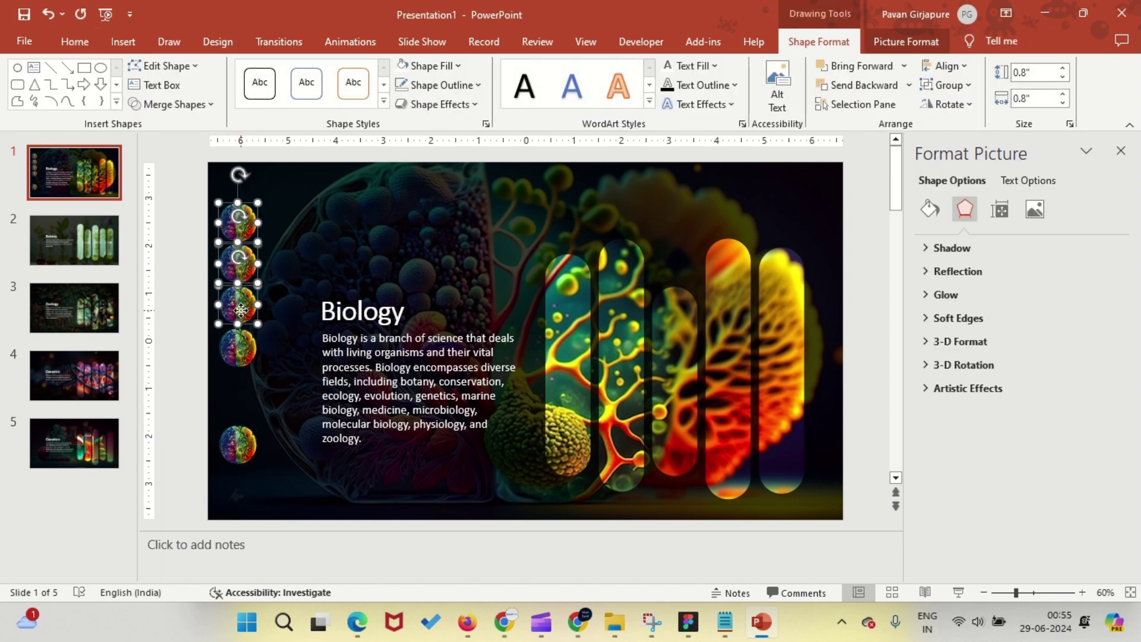
{"action": "left_click", "coordinate": [234, 346], "text": "shift"}
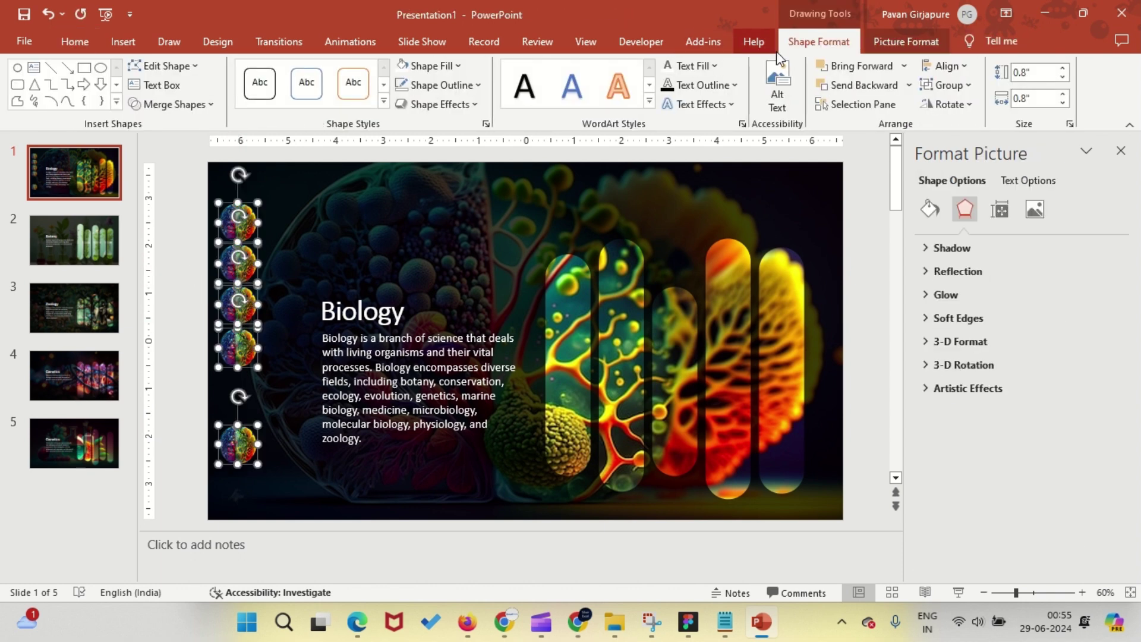
{"action": "left_click", "coordinate": [945, 65]}
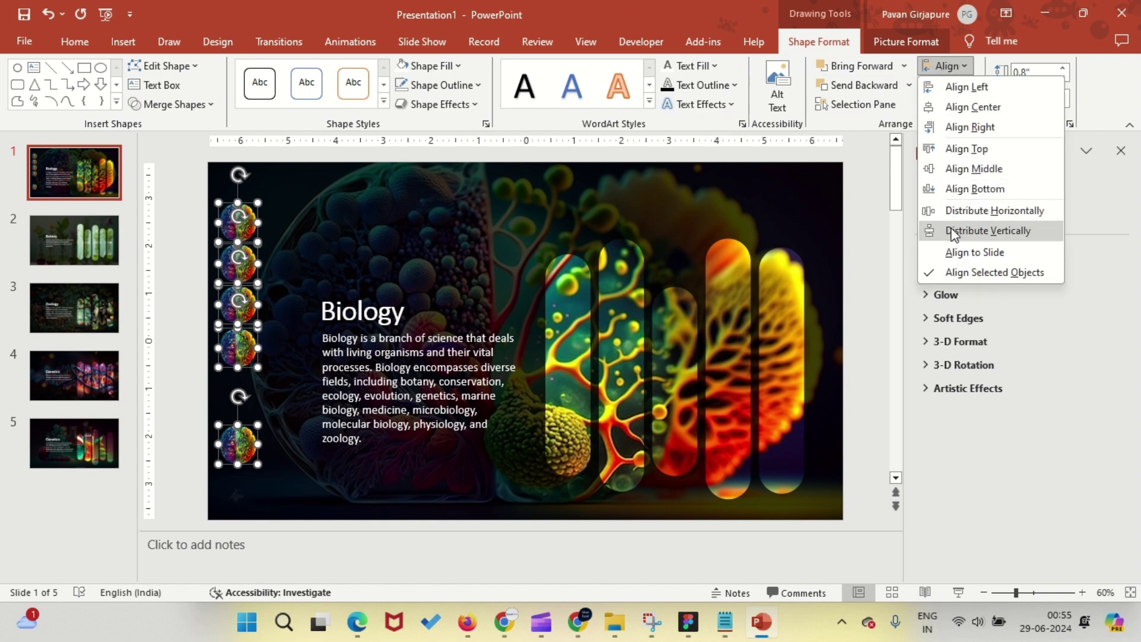
{"action": "left_click", "coordinate": [950, 230]}
{"action": "left_click", "coordinate": [945, 65]}
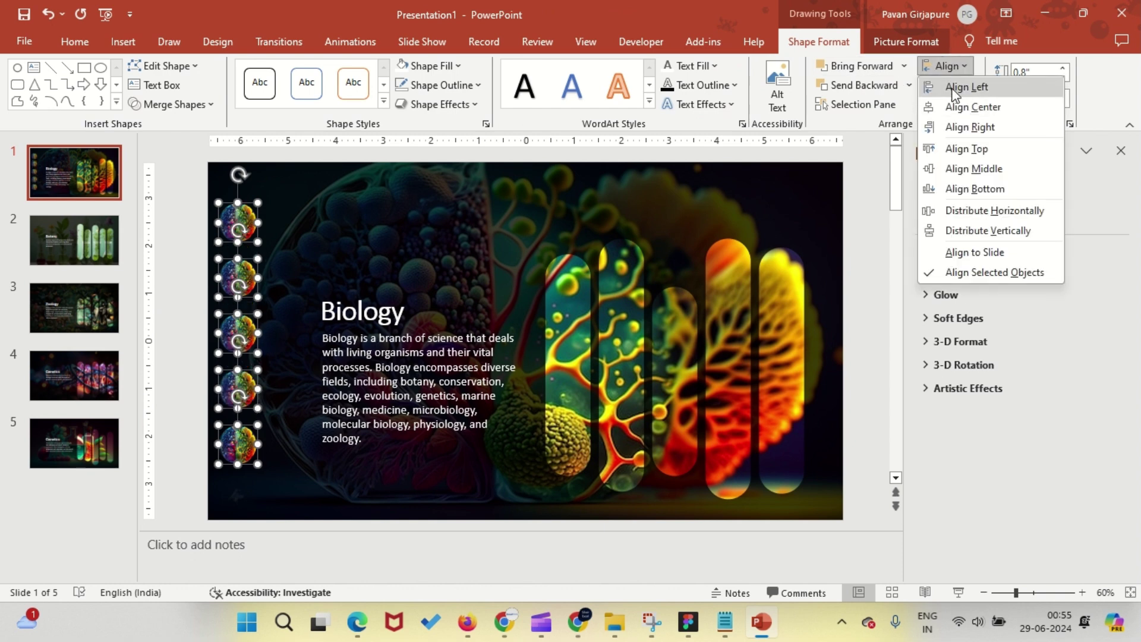
{"action": "left_click", "coordinate": [952, 88]}
{"action": "left_click", "coordinate": [195, 223]}
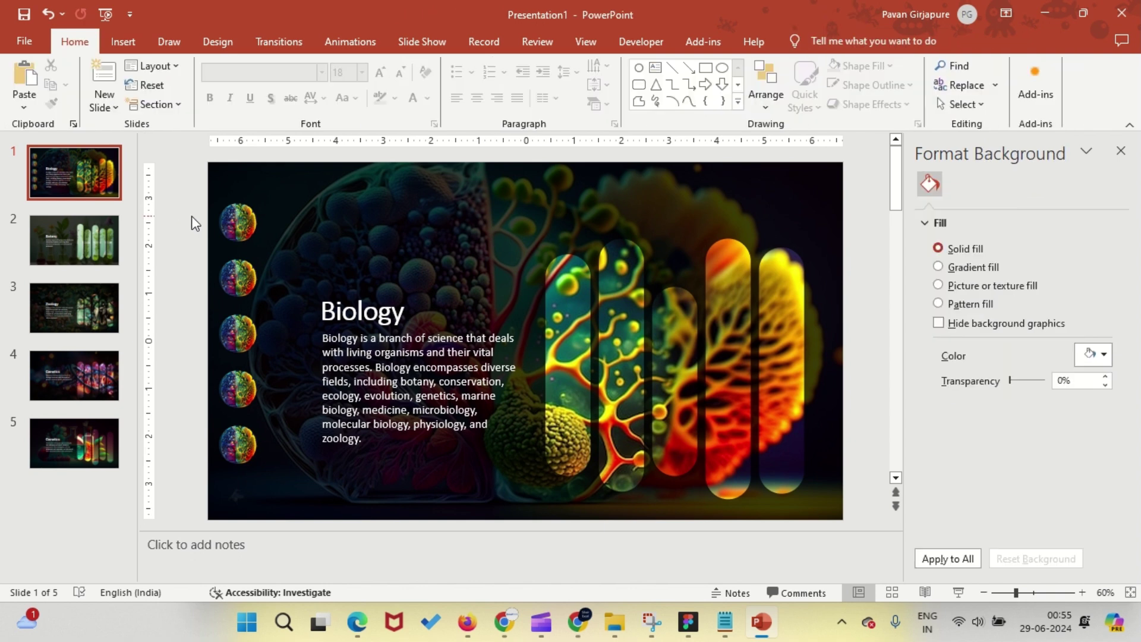
{"action": "left_click", "coordinate": [240, 272]}
Refill the second circle with the Botany picture and the third with Zoology
{"action": "right_click", "coordinate": [240, 273]}
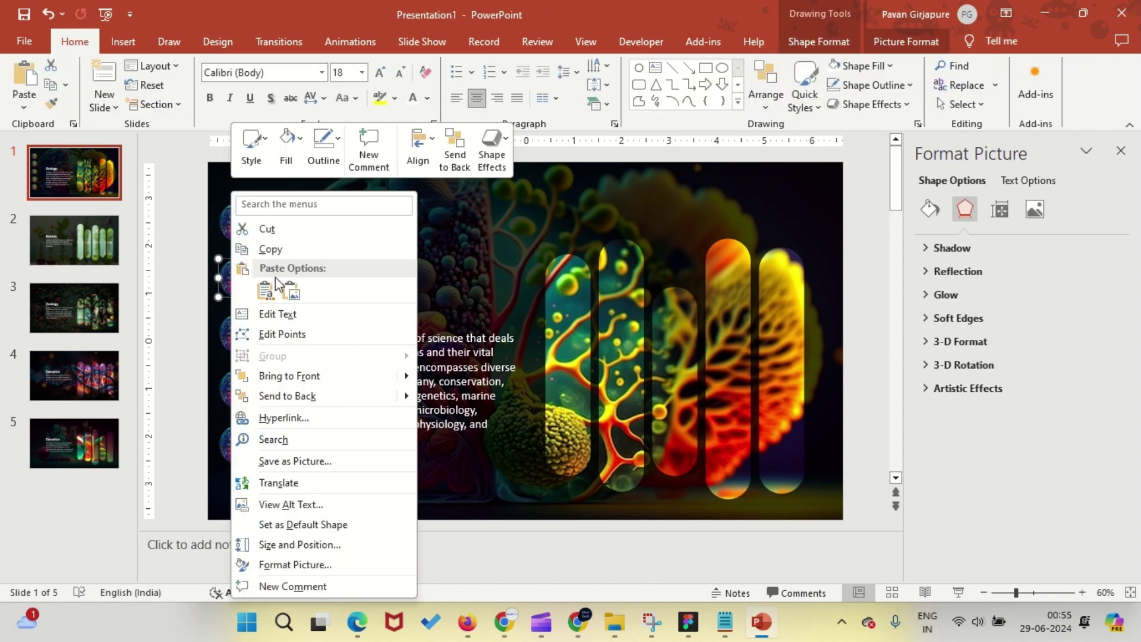
{"action": "left_click", "coordinate": [285, 146]}
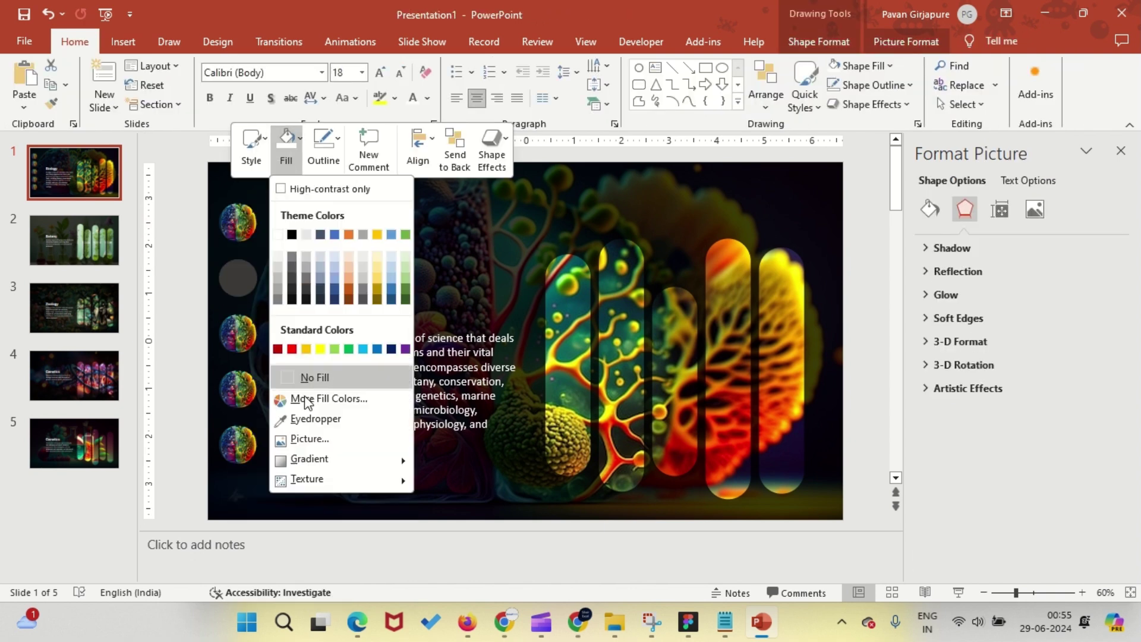
{"action": "left_click", "coordinate": [305, 440]}
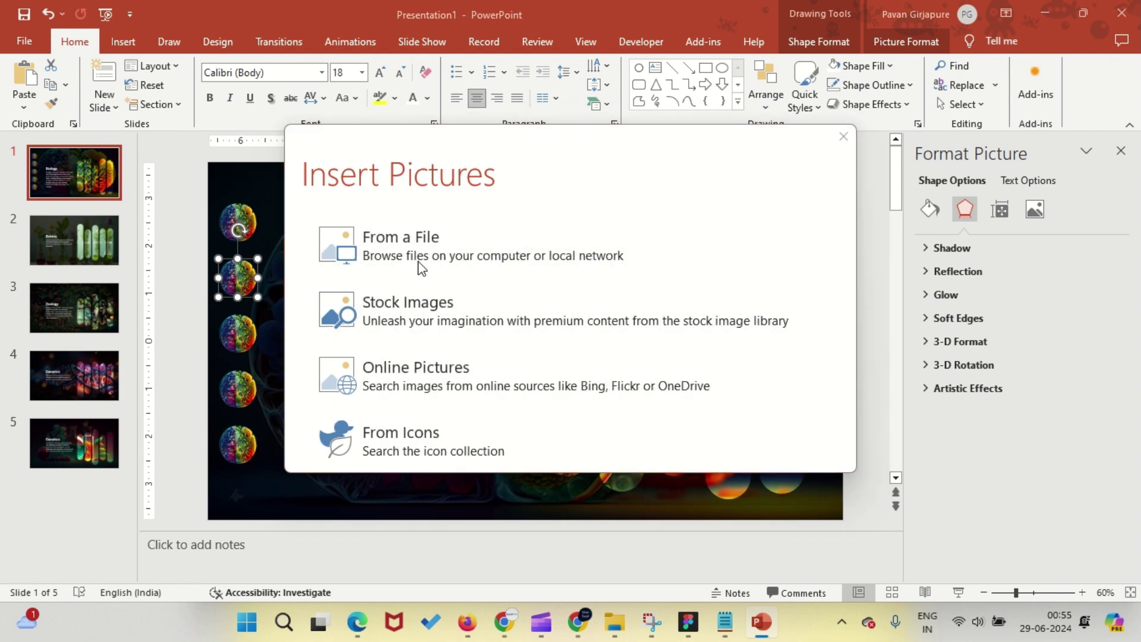
{"action": "left_click", "coordinate": [348, 260]}
{"action": "left_click", "coordinate": [313, 196]}
{"action": "left_click", "coordinate": [570, 374]}
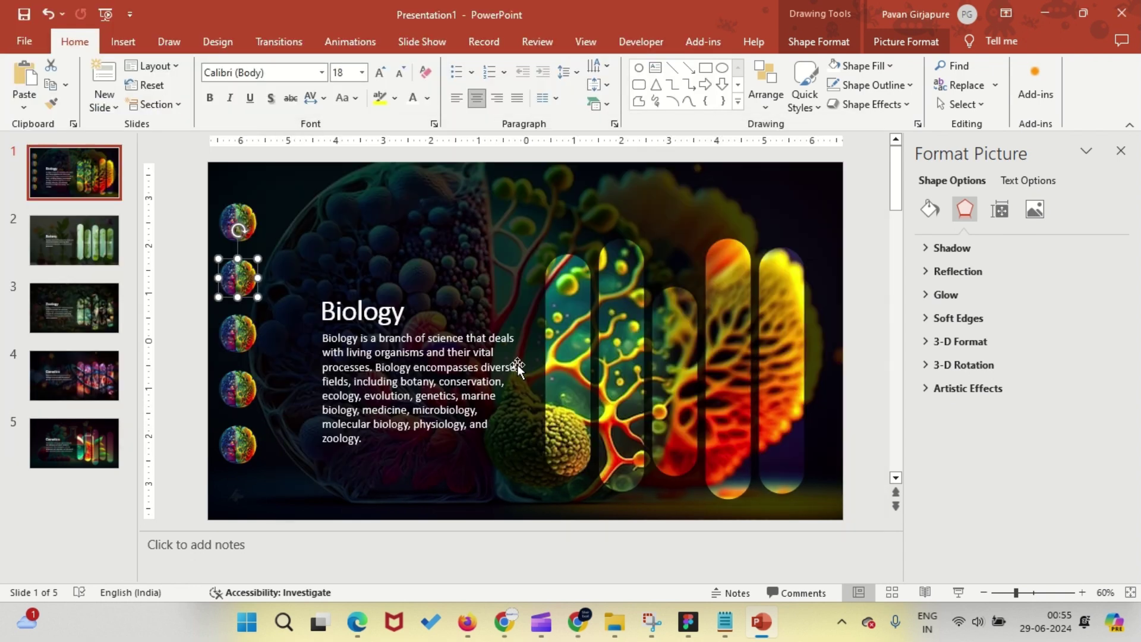
{"action": "left_click", "coordinate": [237, 333]}
{"action": "right_click", "coordinate": [237, 336]}
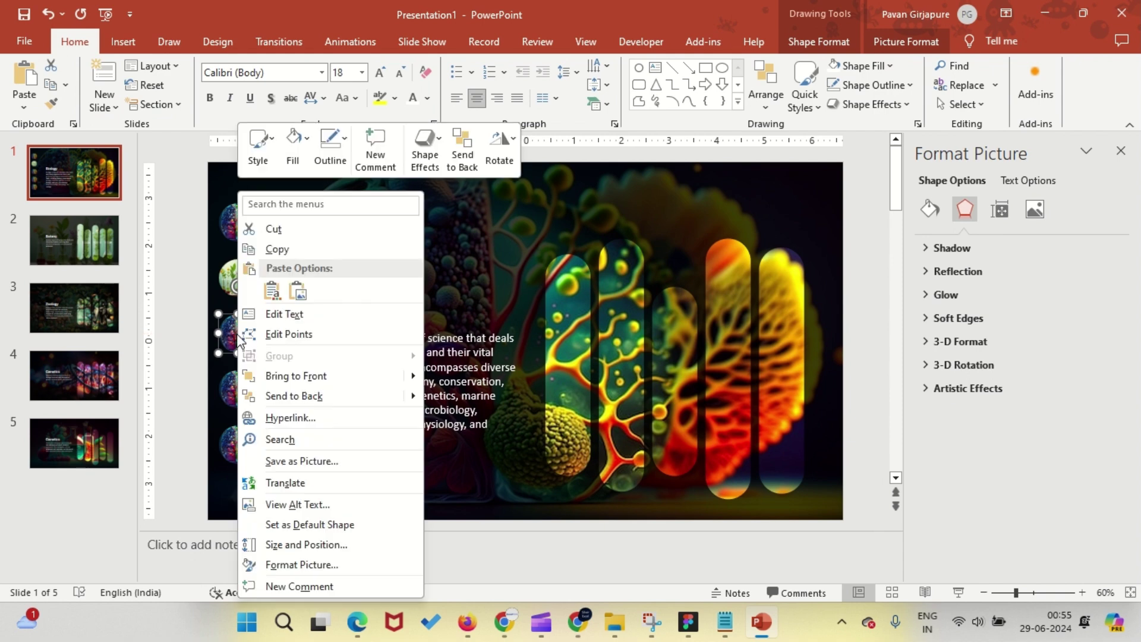
{"action": "left_click", "coordinate": [293, 143]}
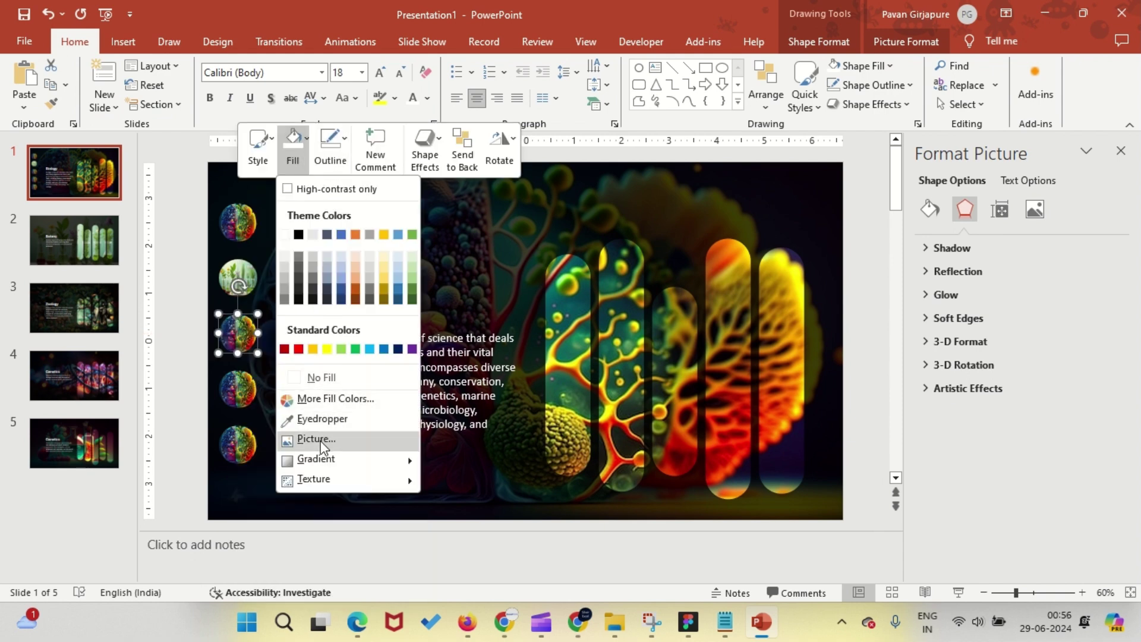
{"action": "left_click", "coordinate": [320, 440]}
{"action": "left_click", "coordinate": [416, 249]}
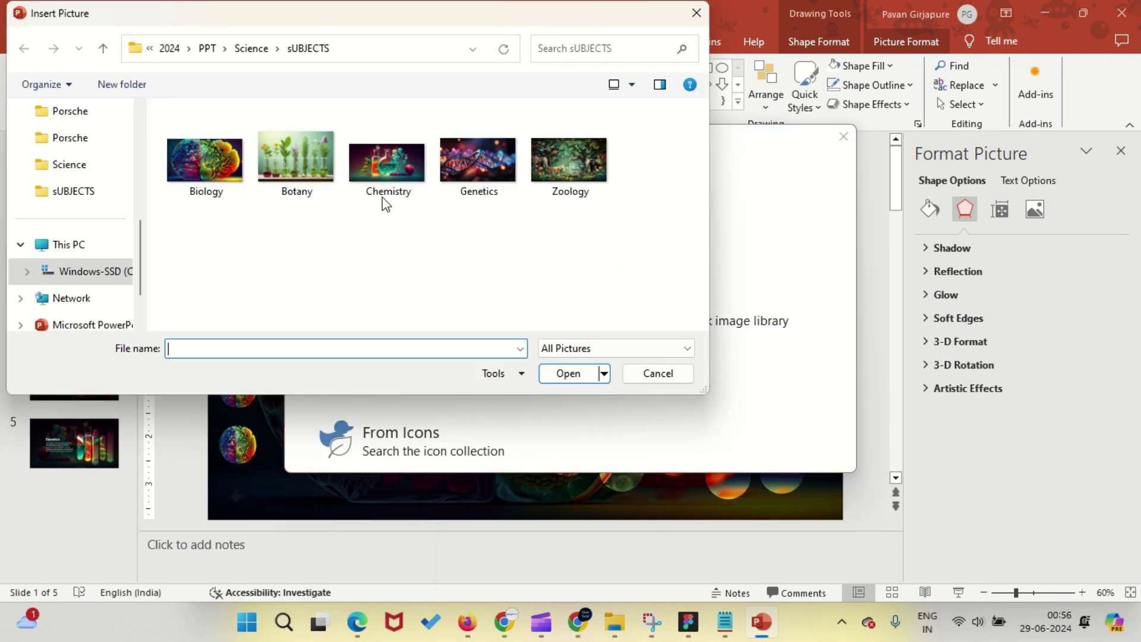
{"action": "left_click", "coordinate": [569, 170]}
{"action": "left_click", "coordinate": [568, 377]}
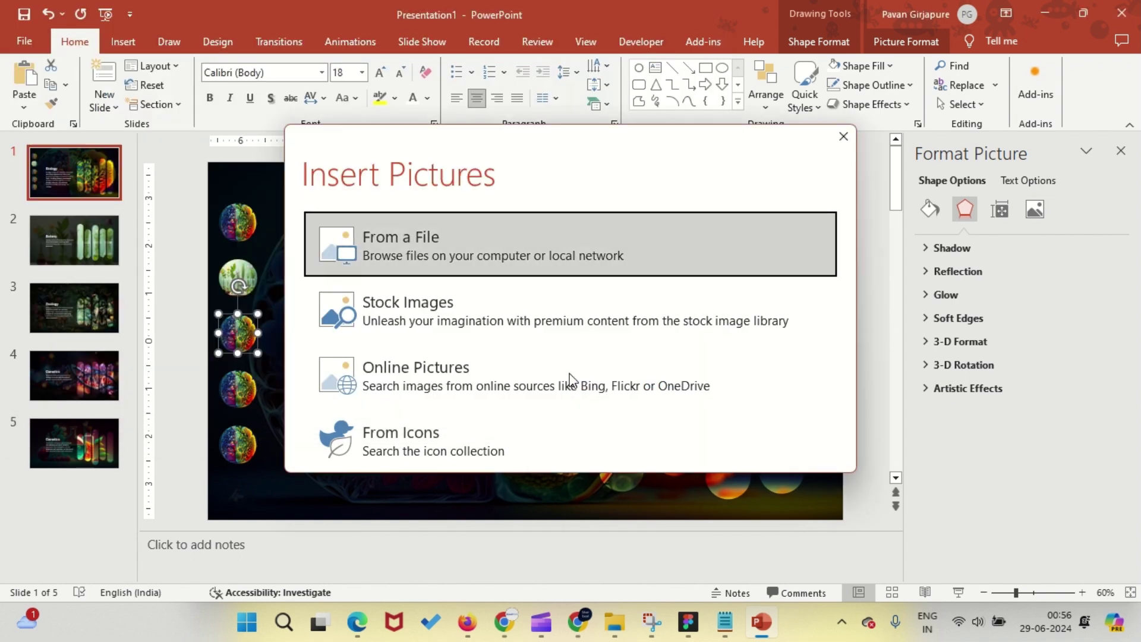
Refill the fourth circle with the Genetics picture and the fifth with Chemistry
{"action": "left_click", "coordinate": [232, 386]}
{"action": "right_click", "coordinate": [232, 387]}
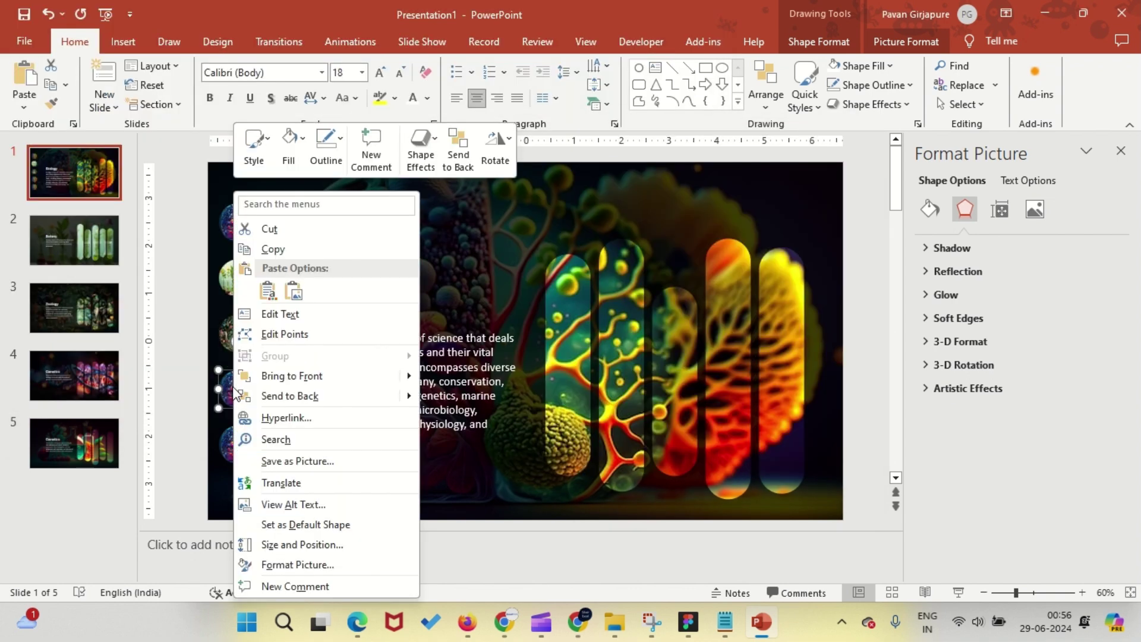
{"action": "left_click", "coordinate": [294, 160]}
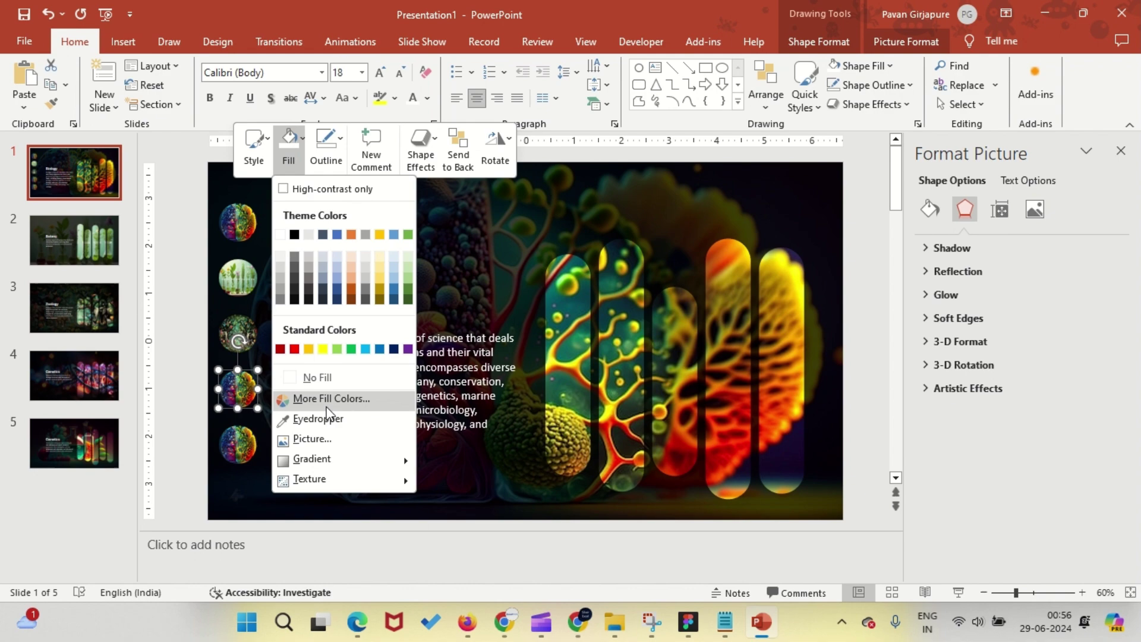
{"action": "left_click", "coordinate": [319, 437]}
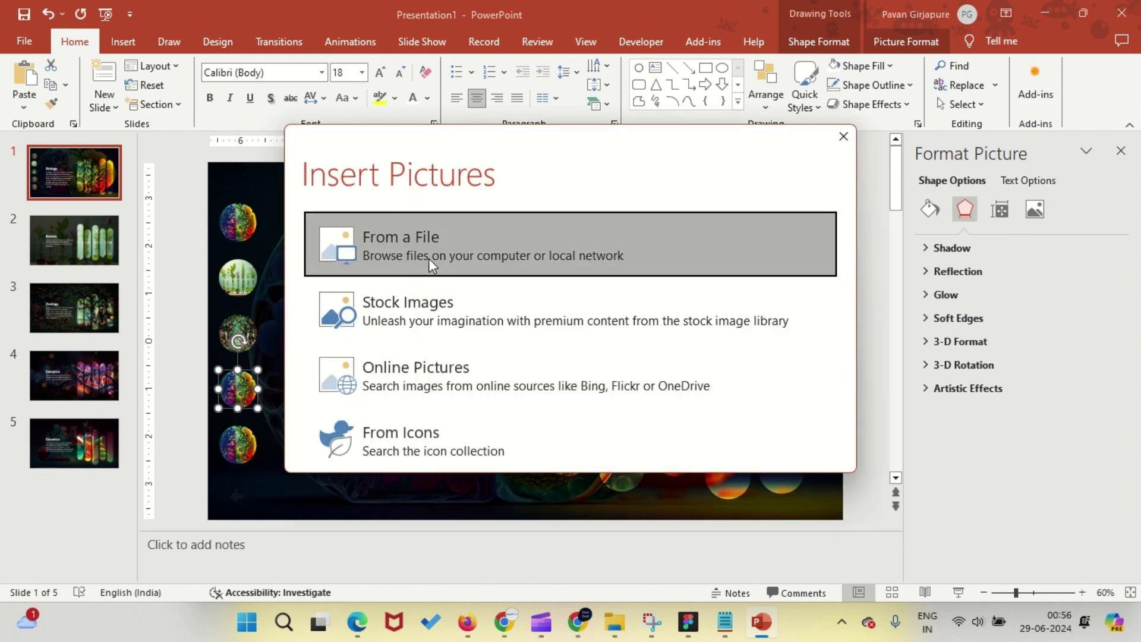
{"action": "left_click", "coordinate": [429, 258]}
{"action": "left_click", "coordinate": [482, 182]}
{"action": "left_click", "coordinate": [558, 376]}
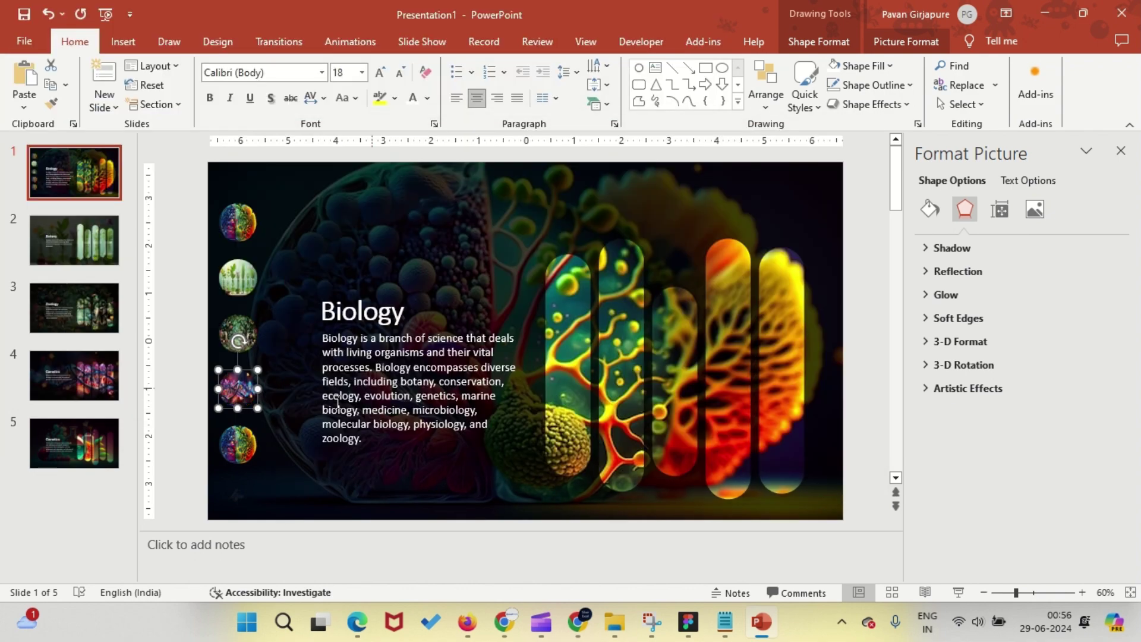
{"action": "right_click", "coordinate": [246, 443]}
{"action": "left_click", "coordinate": [308, 483]}
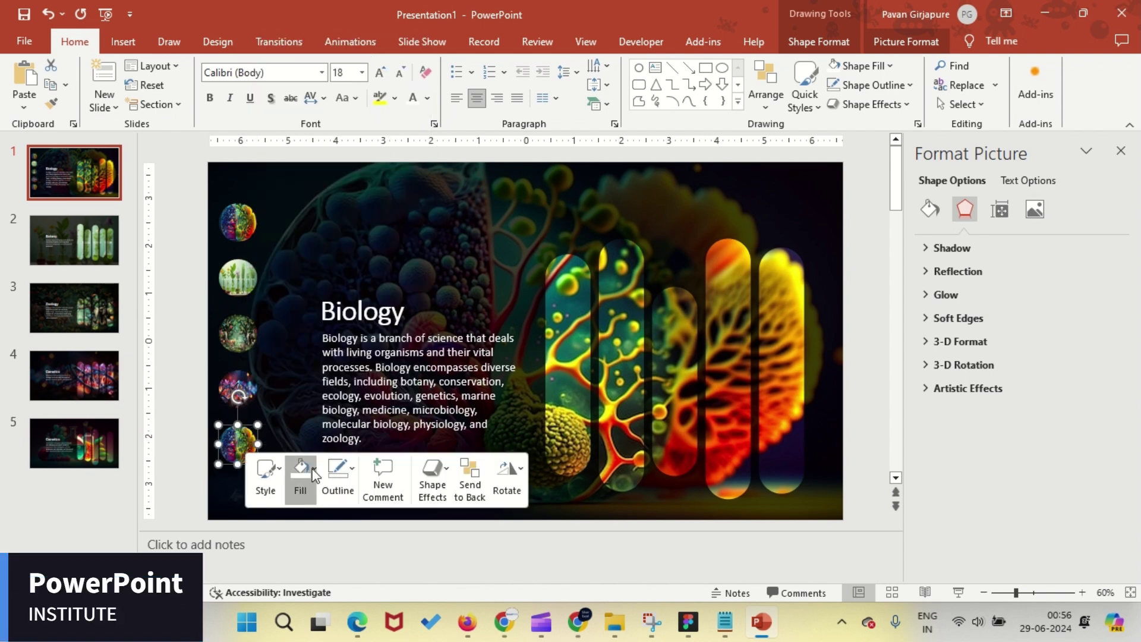
{"action": "left_click", "coordinate": [323, 401]}
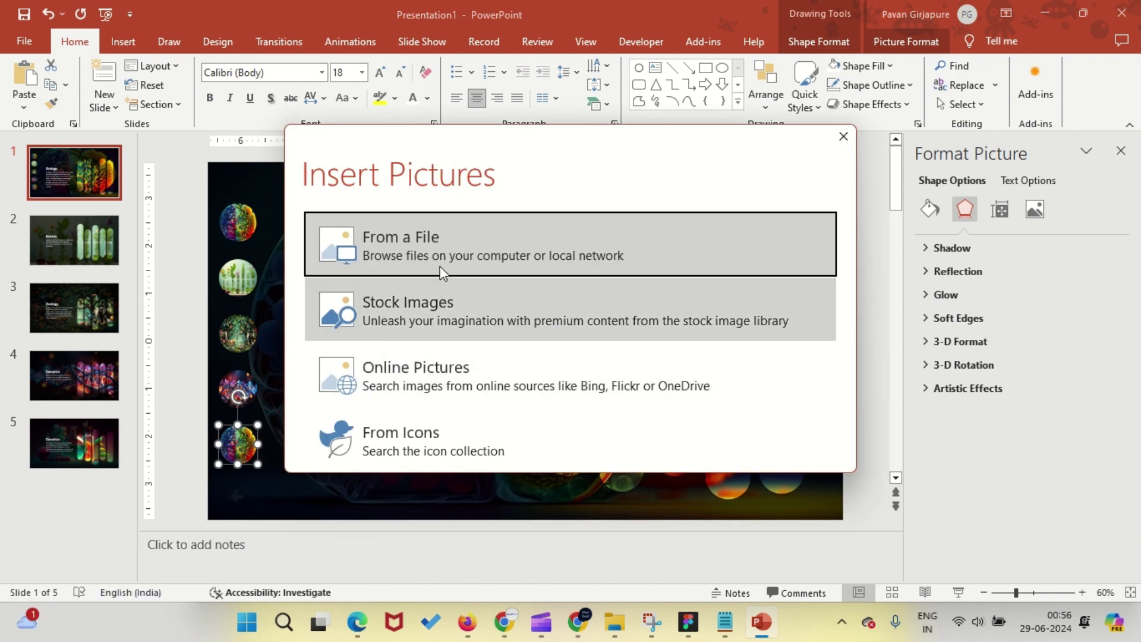
{"action": "left_click", "coordinate": [438, 247]}
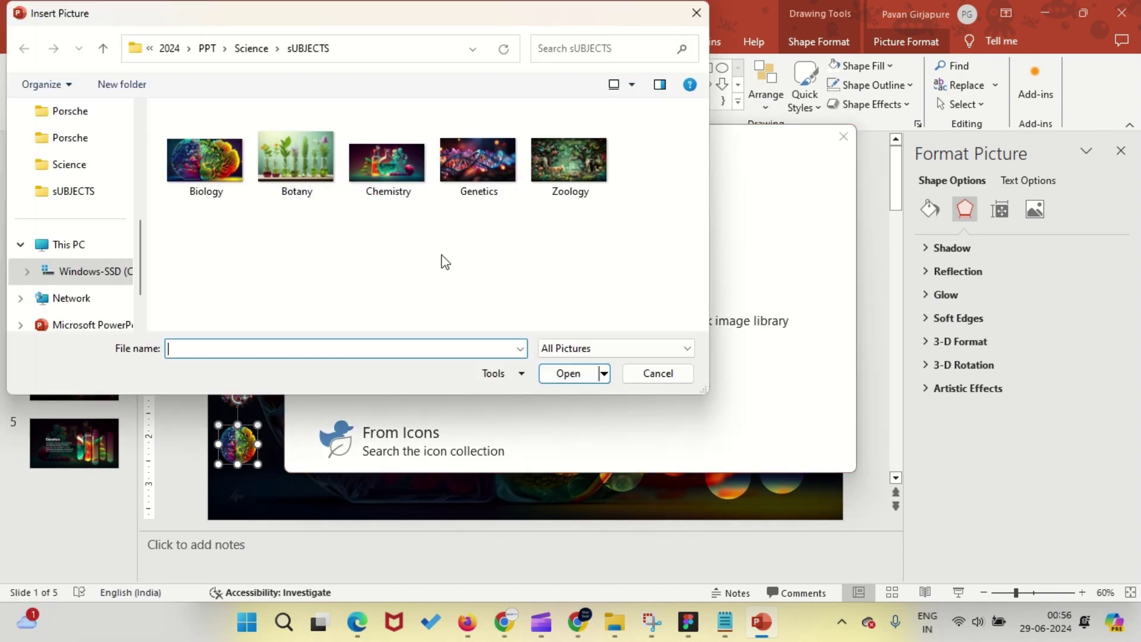
{"action": "left_click", "coordinate": [420, 200]}
{"action": "left_click", "coordinate": [550, 374]}
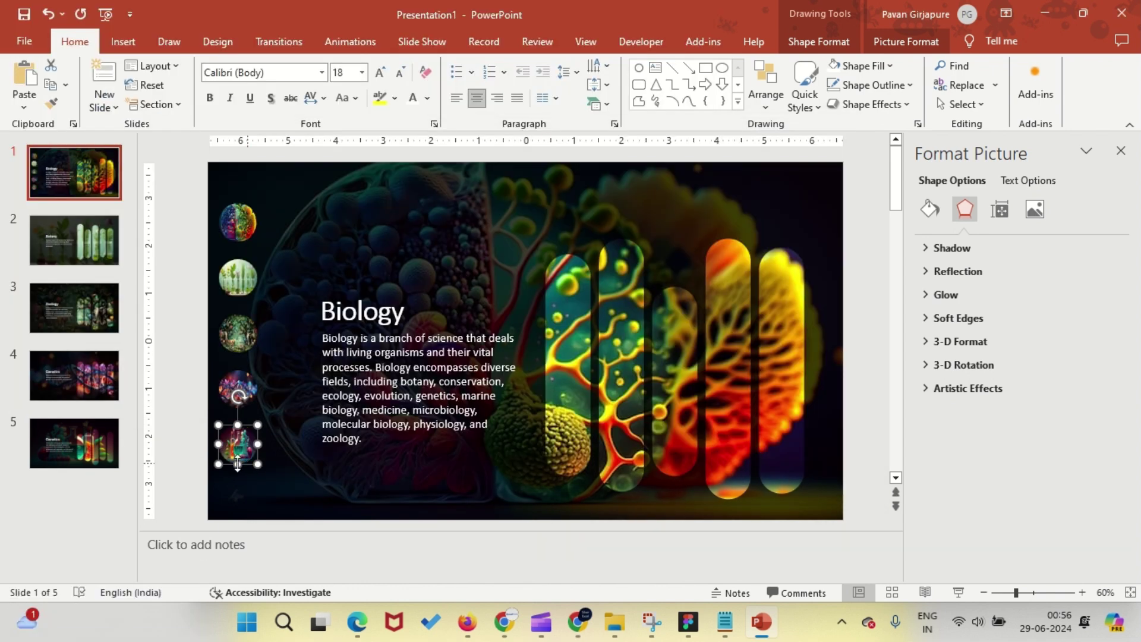
Hyperlink the top circle picture to the Biology slide
{"action": "left_click", "coordinate": [172, 394]}
{"action": "left_click", "coordinate": [237, 222]}
{"action": "left_click", "coordinate": [123, 41]}
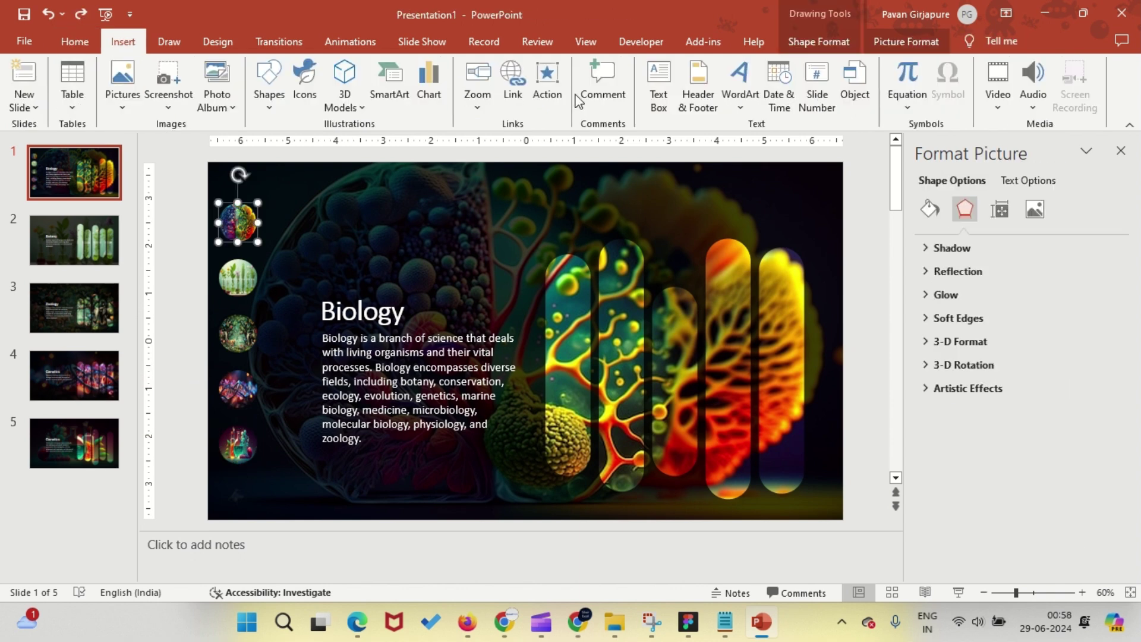
{"action": "left_click", "coordinate": [546, 83]}
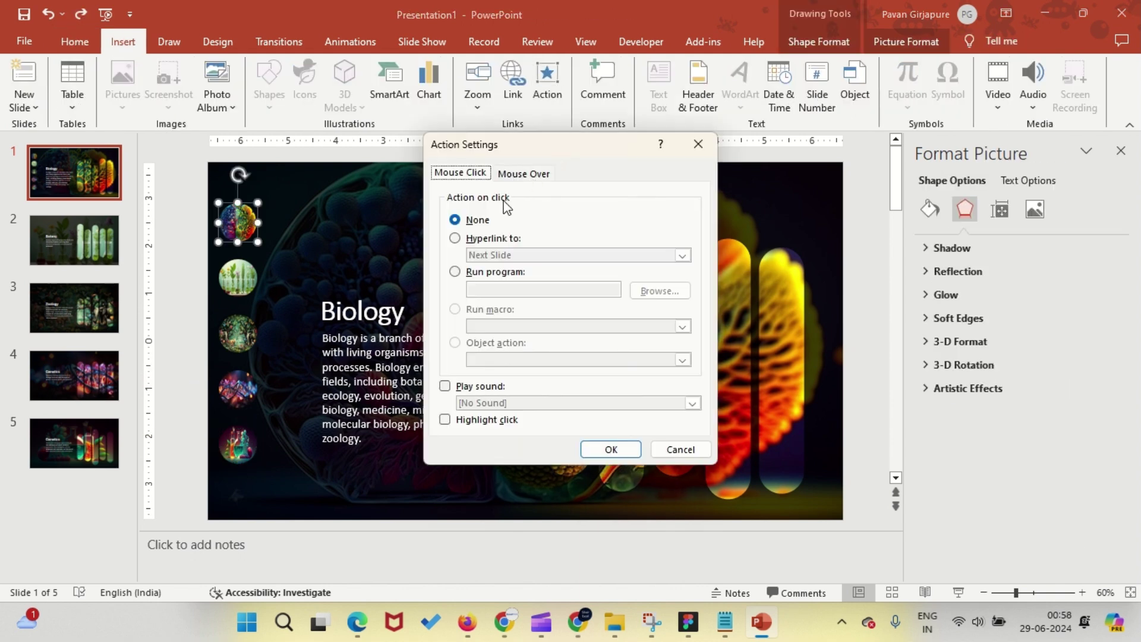
{"action": "left_click", "coordinate": [493, 241]}
{"action": "left_click", "coordinate": [524, 256]}
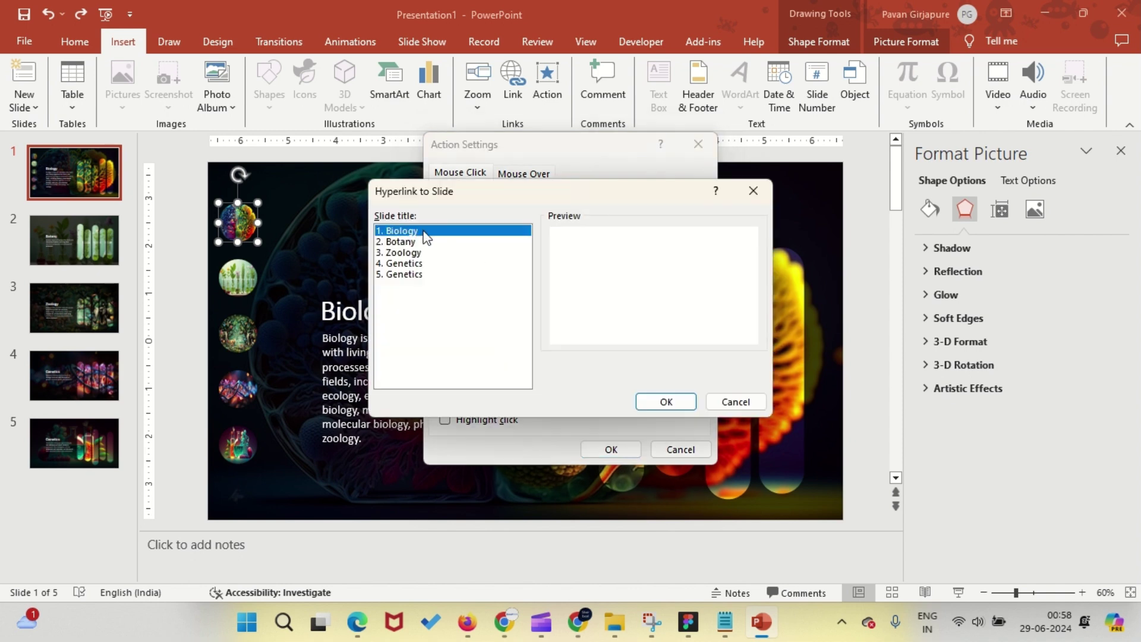
{"action": "left_click", "coordinate": [424, 233]}
{"action": "left_click", "coordinate": [664, 402]}
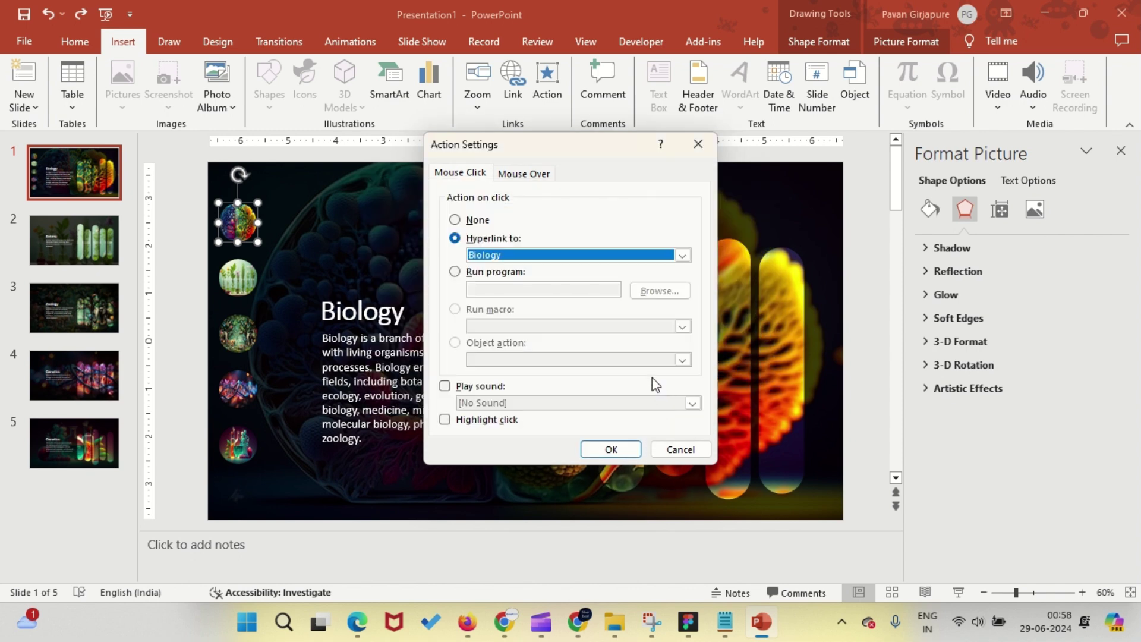
{"action": "left_click", "coordinate": [619, 447]}
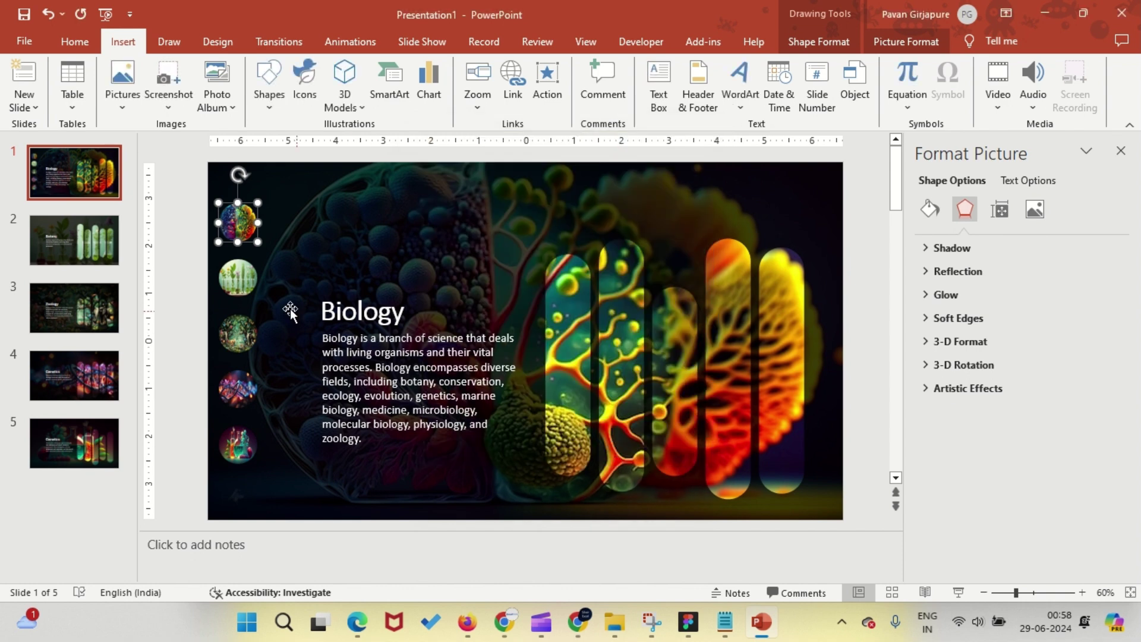
Hyperlink the second circle picture to the Botany slide
{"action": "left_click", "coordinate": [246, 289]}
{"action": "left_click", "coordinate": [555, 89]}
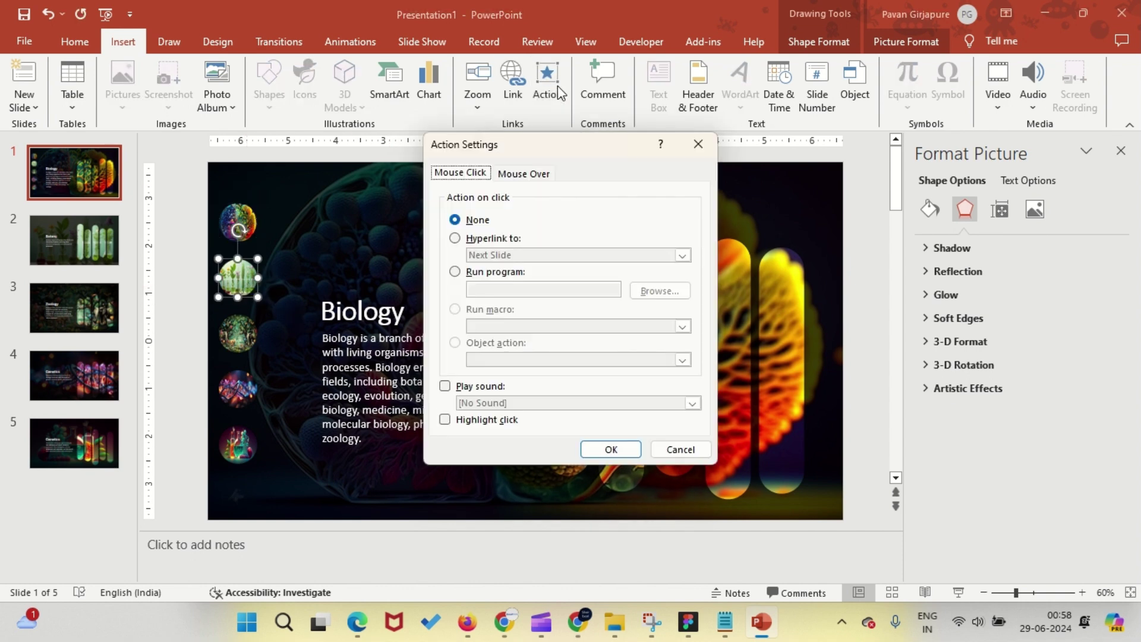
{"action": "left_click", "coordinate": [476, 239]}
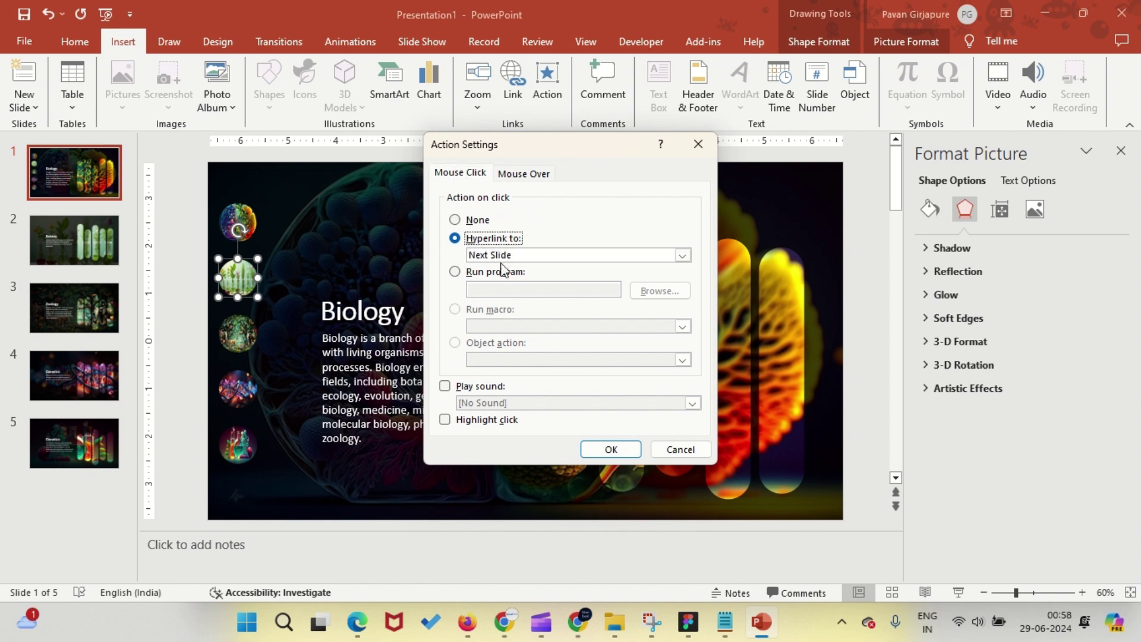
{"action": "left_click", "coordinate": [507, 255]}
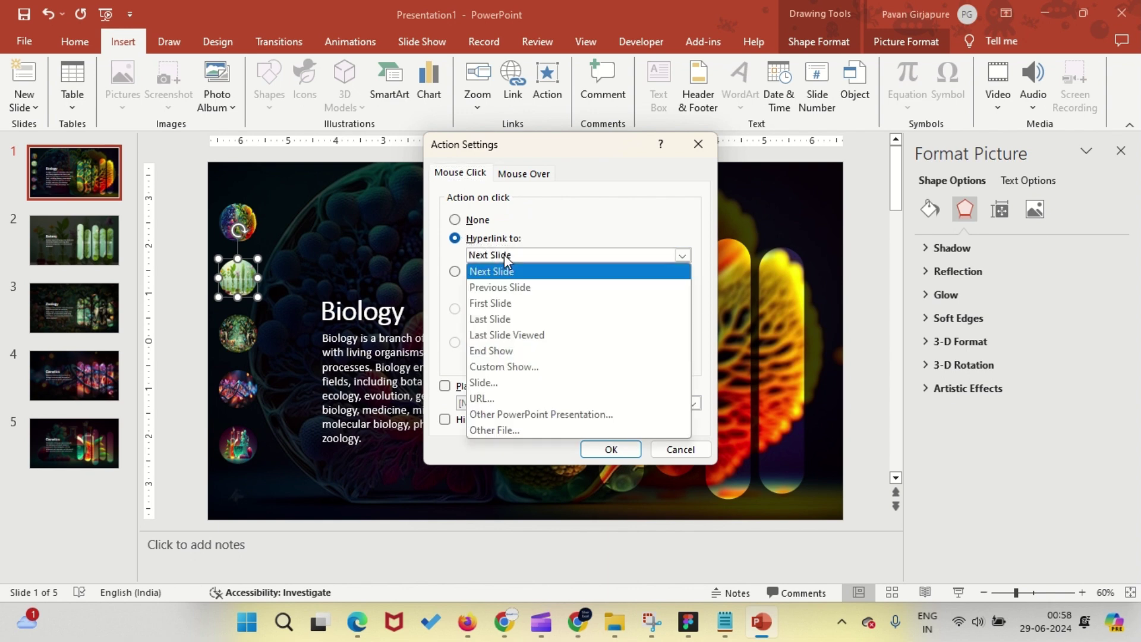
{"action": "left_click", "coordinate": [495, 382]}
{"action": "left_click", "coordinate": [415, 252]}
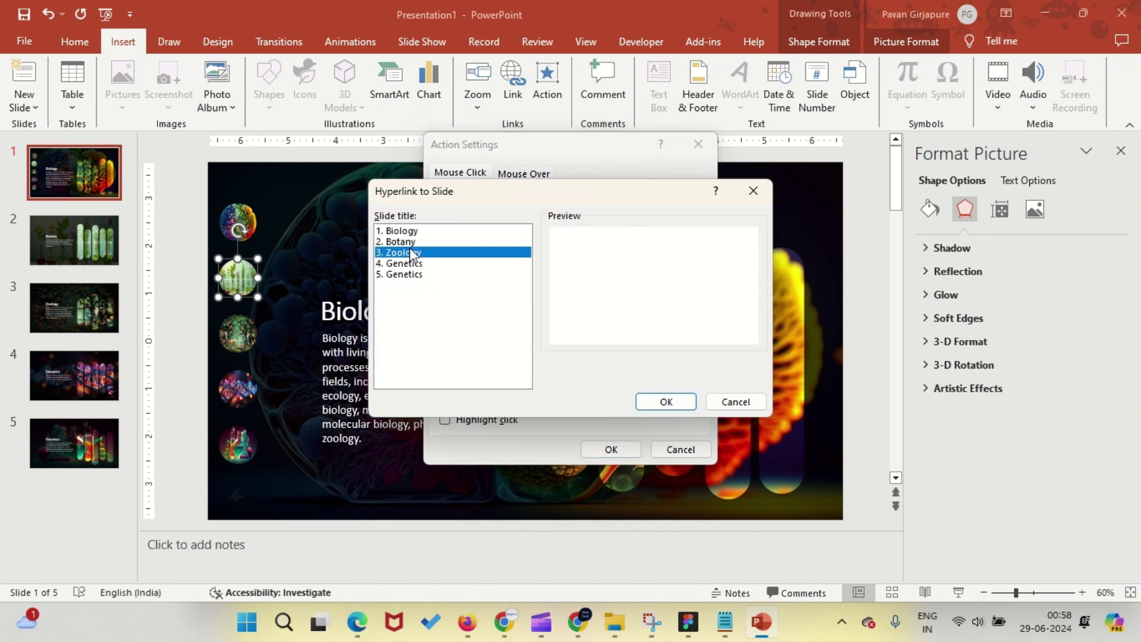
{"action": "left_click", "coordinate": [409, 241]}
{"action": "left_click", "coordinate": [659, 402]}
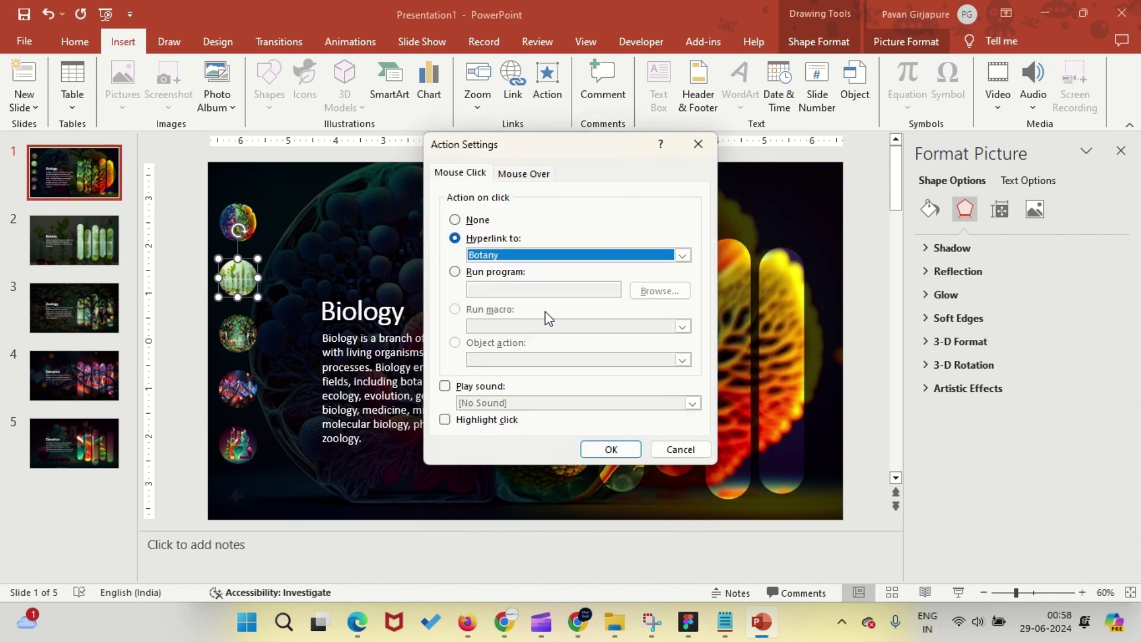
{"action": "left_click", "coordinate": [606, 449]}
Hyperlink the third circle picture to the Zoology slide
{"action": "left_click", "coordinate": [249, 327]}
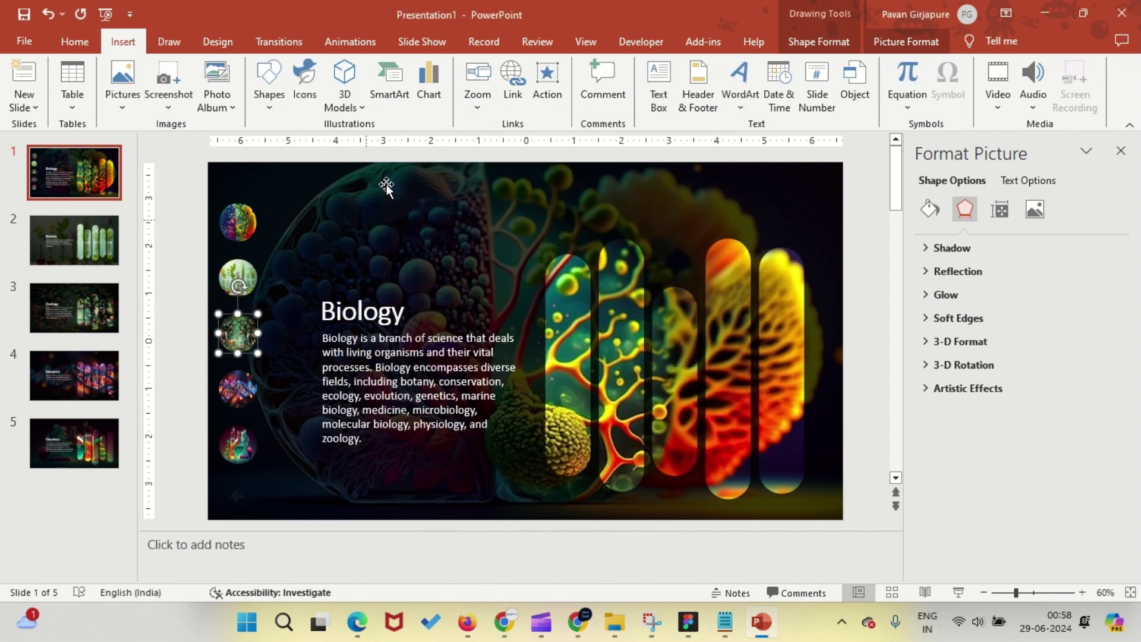
{"action": "left_click", "coordinate": [546, 84]}
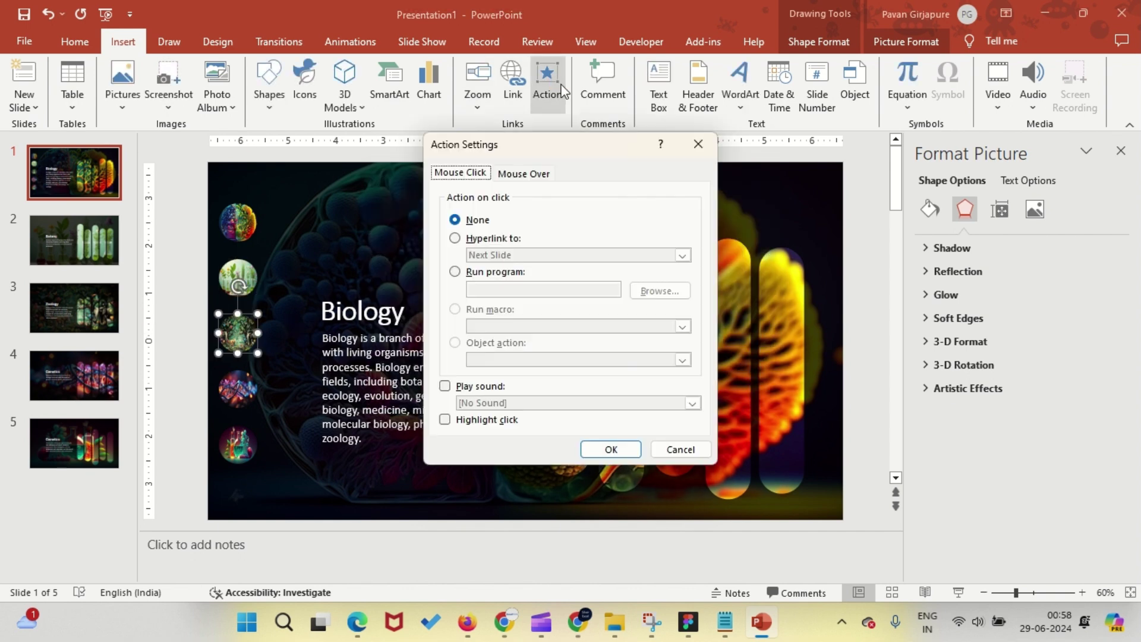
{"action": "left_click", "coordinate": [488, 239]}
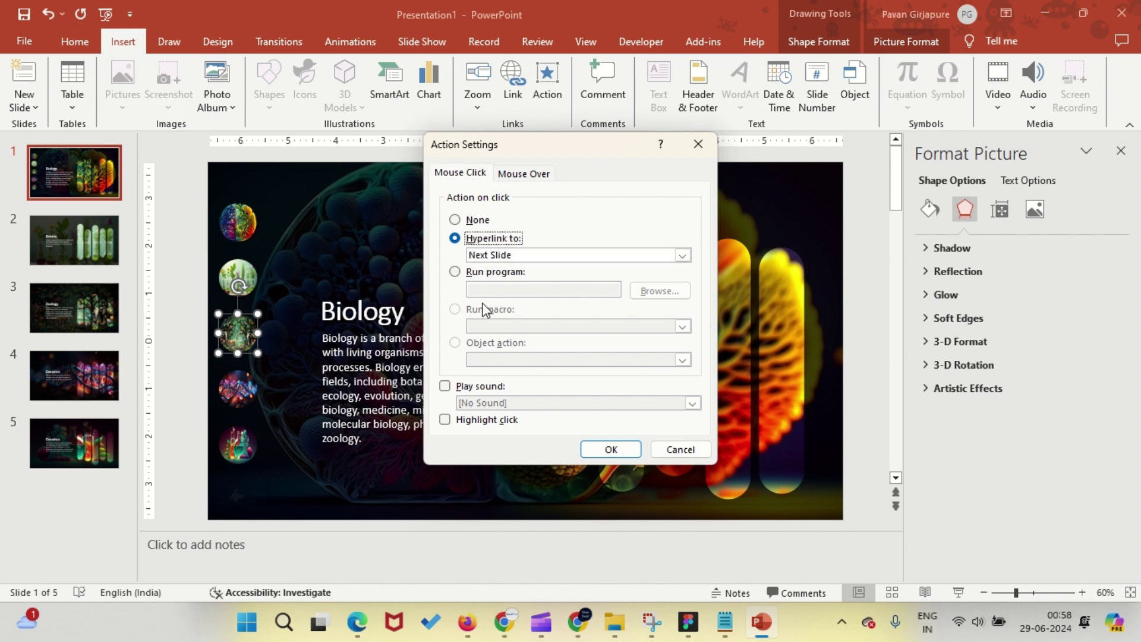
{"action": "left_click", "coordinate": [502, 259]}
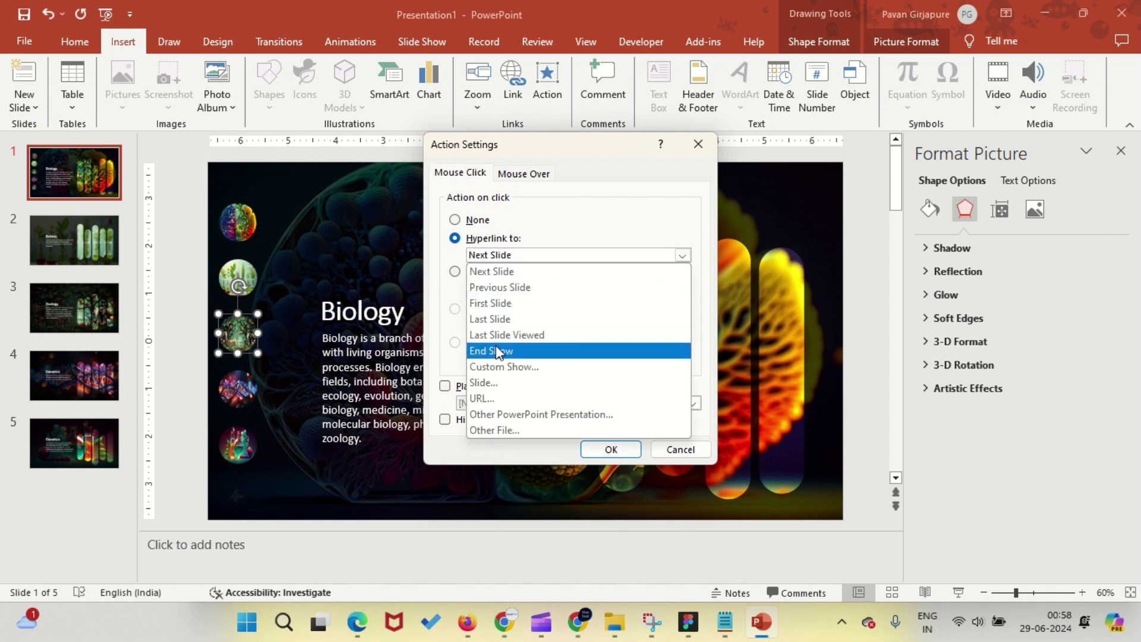
{"action": "left_click", "coordinate": [500, 382]}
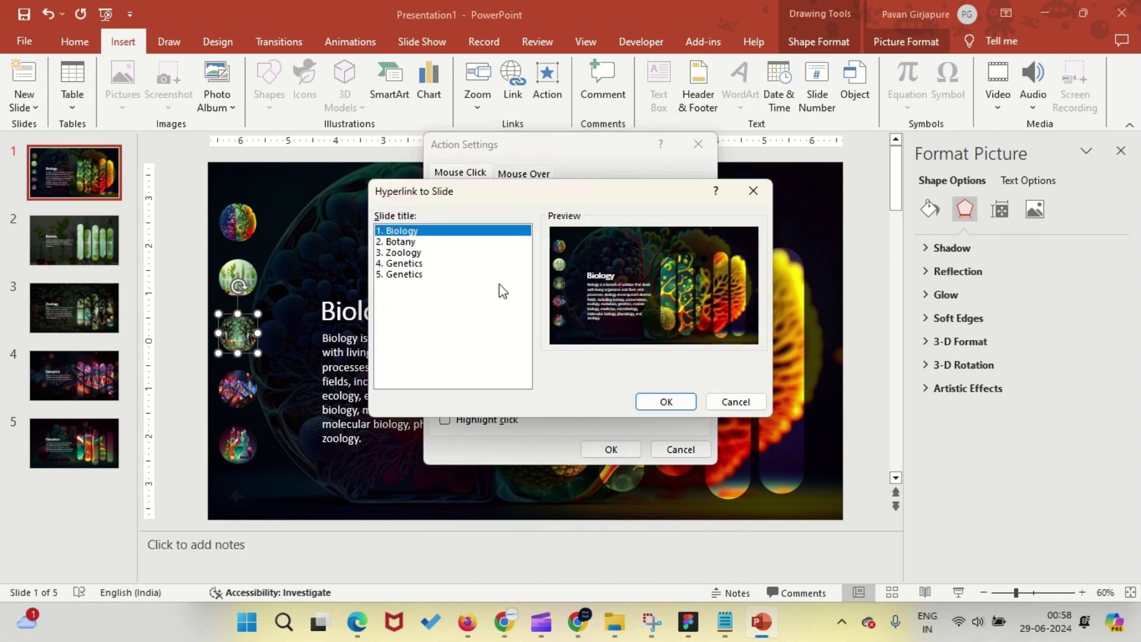
{"action": "left_click", "coordinate": [414, 253]}
{"action": "left_click", "coordinate": [654, 403]}
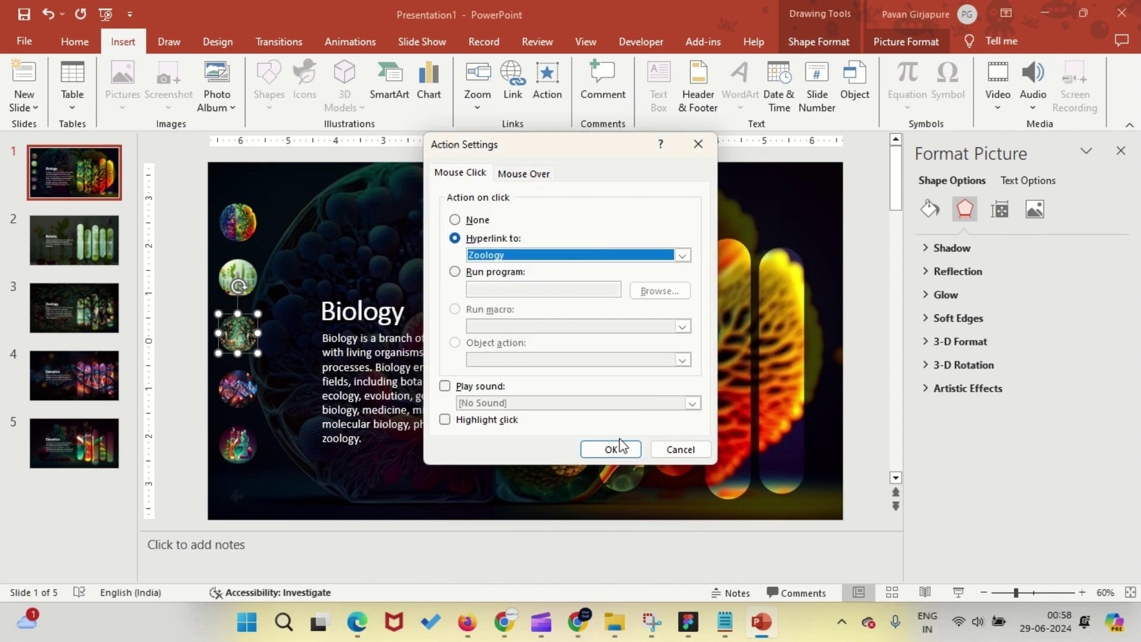
{"action": "left_click", "coordinate": [611, 449]}
Hyperlink the fourth circle picture to slide 4, Genetics
{"action": "left_click", "coordinate": [248, 385]}
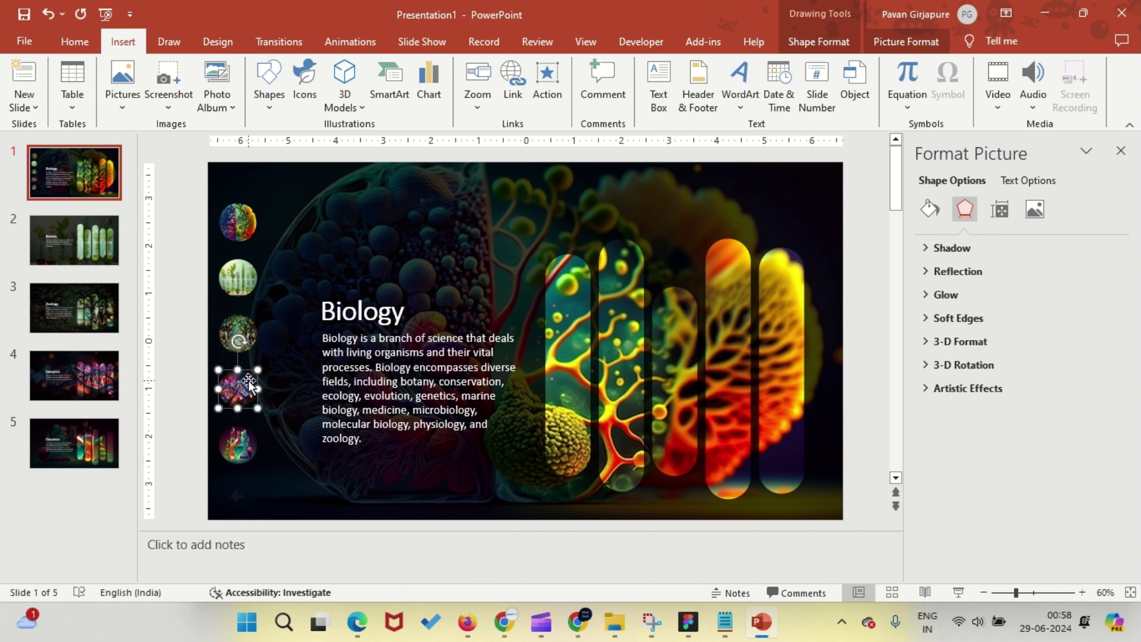
{"action": "left_click", "coordinate": [546, 83]}
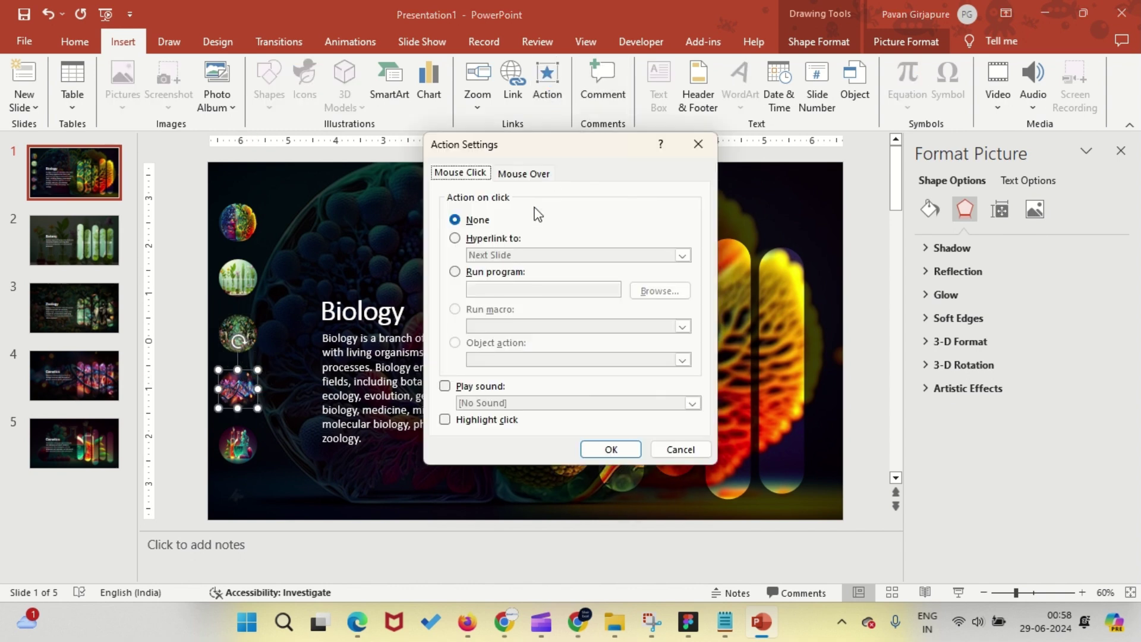
{"action": "left_click", "coordinate": [484, 237]}
{"action": "left_click", "coordinate": [487, 255]}
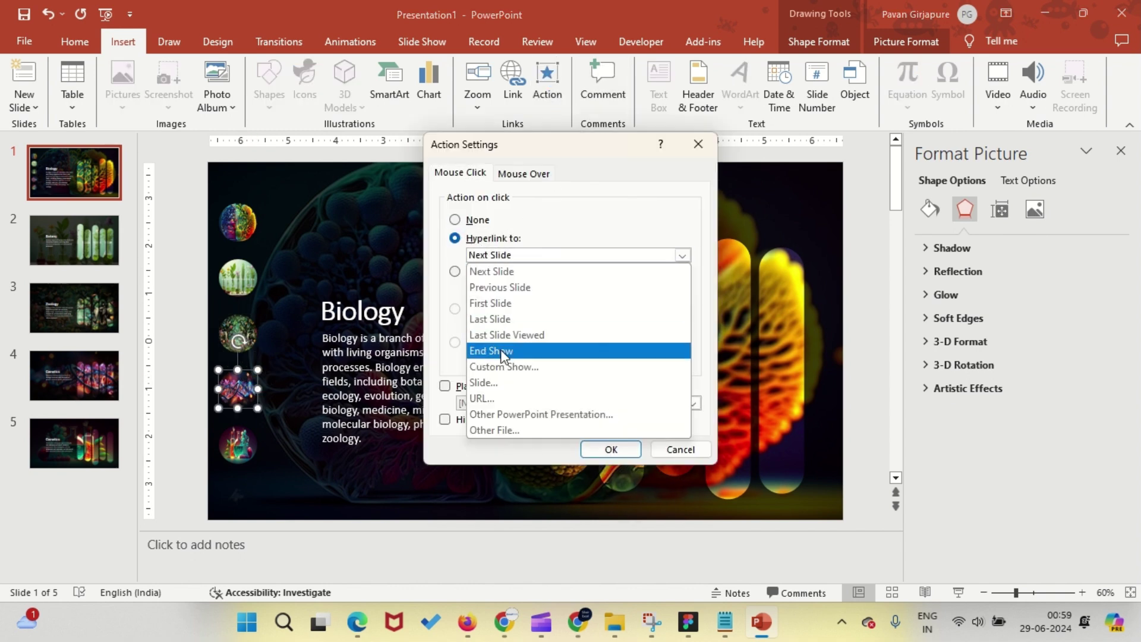
{"action": "left_click", "coordinate": [481, 383]}
{"action": "left_click", "coordinate": [401, 263]}
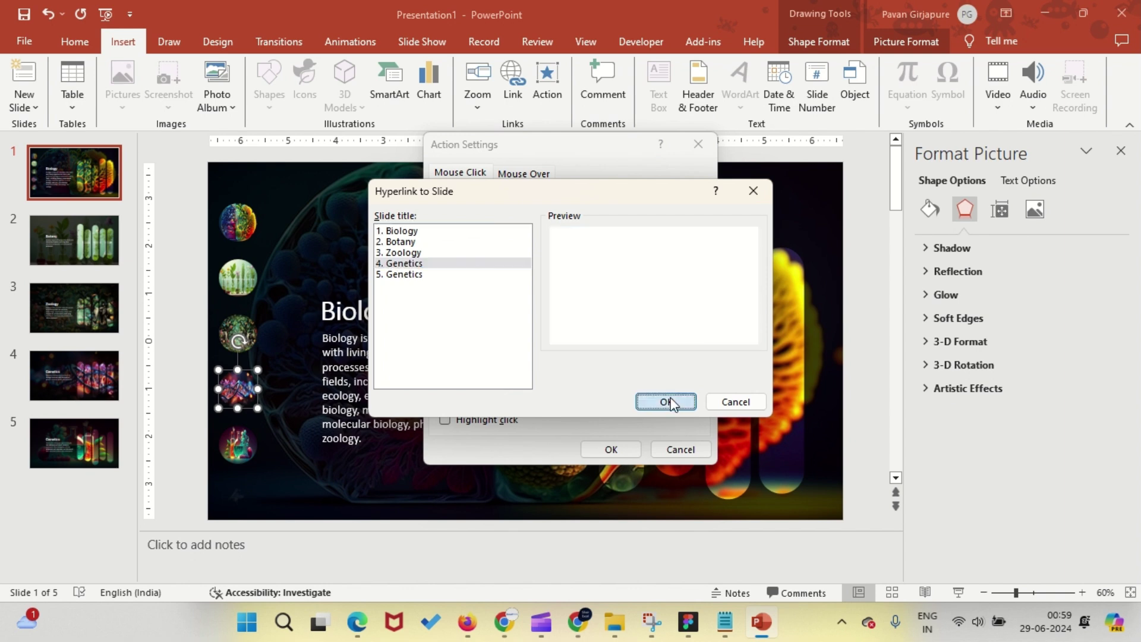
{"action": "left_click", "coordinate": [666, 402]}
{"action": "left_click", "coordinate": [611, 450]}
Hyperlink the fifth circle picture to slide 5, Chemistry
{"action": "left_click", "coordinate": [237, 443]}
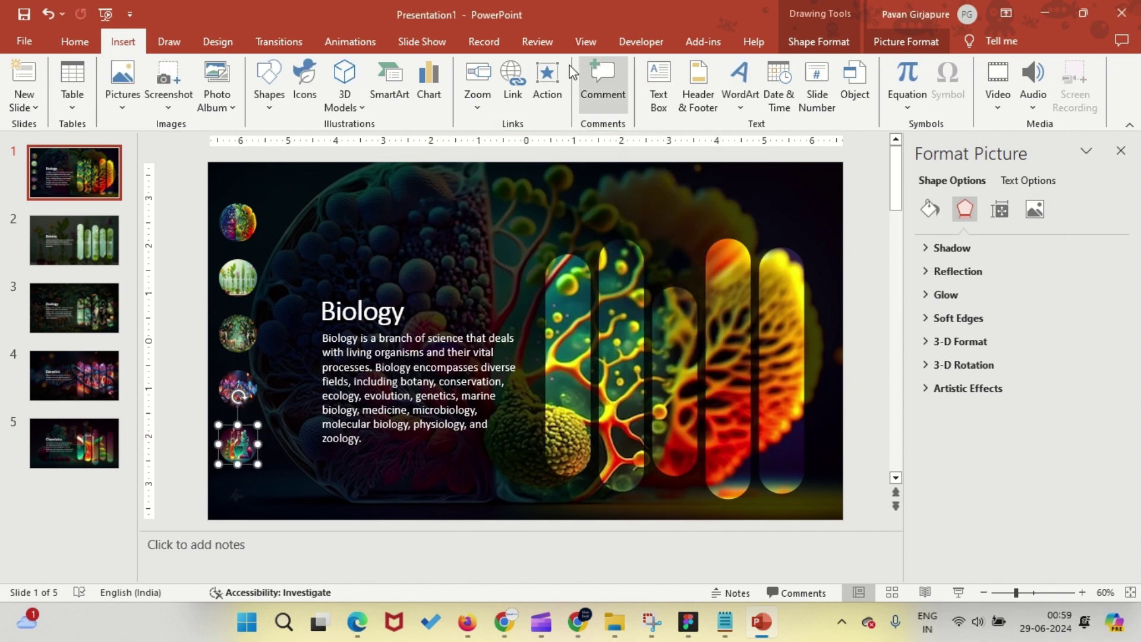
{"action": "left_click", "coordinate": [547, 78]}
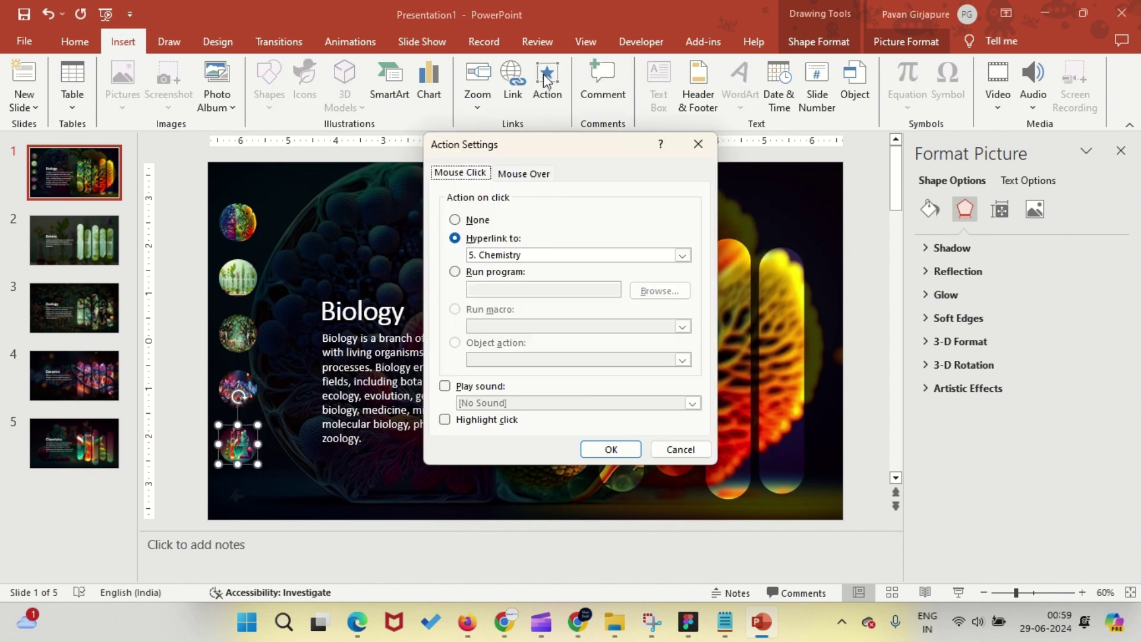
{"action": "left_click", "coordinate": [682, 256]}
{"action": "left_click", "coordinate": [684, 257]}
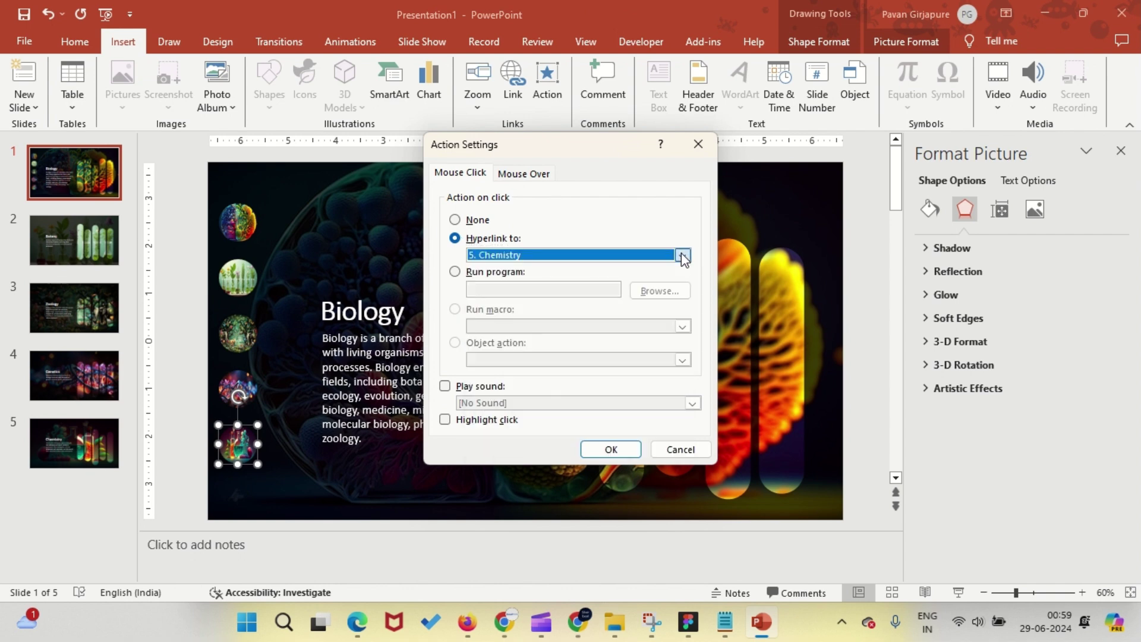
{"action": "left_click", "coordinate": [612, 449]}
Paste the five linked circles onto the Botany, Zoology, Genetics and Chemistry slides
{"action": "left_click_drag", "start_coordinate": [184, 173], "coordinate": [290, 505]}
{"action": "left_click", "coordinate": [74, 240]}
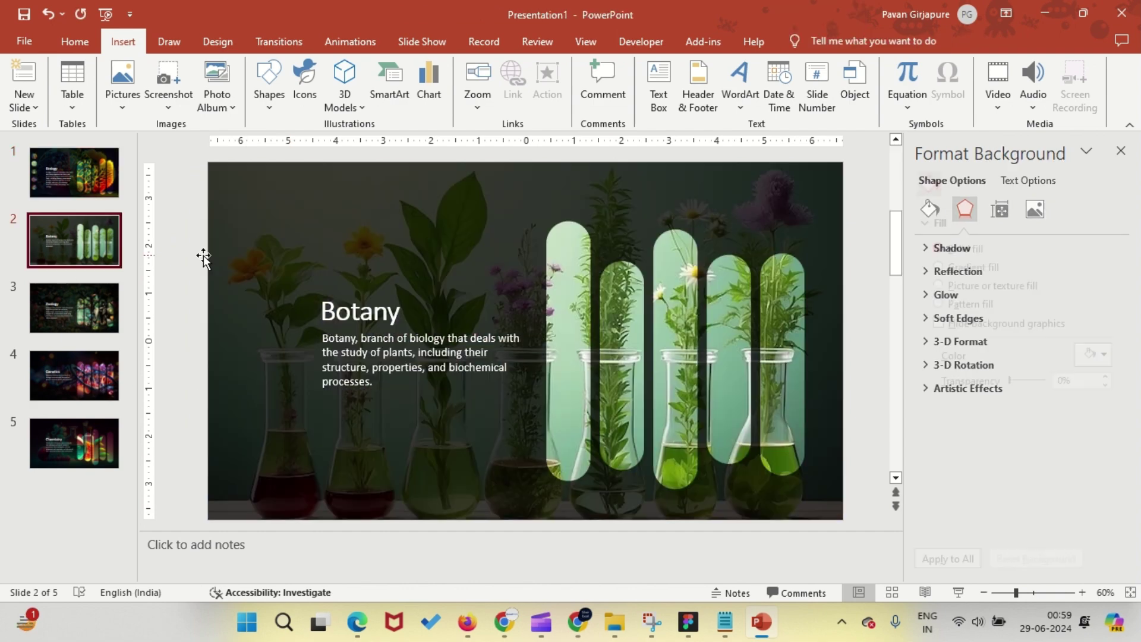
{"action": "key", "text": "ctrl+v"}
{"action": "left_click", "coordinate": [113, 327]}
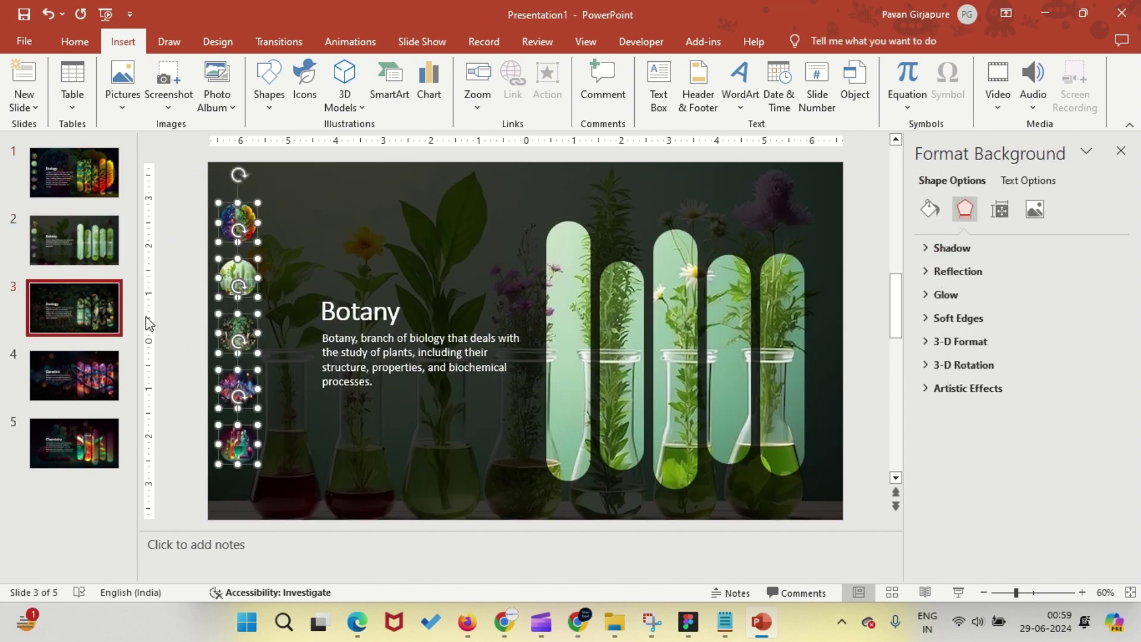
{"action": "key", "text": "ctrl+v"}
{"action": "left_click", "coordinate": [100, 365]}
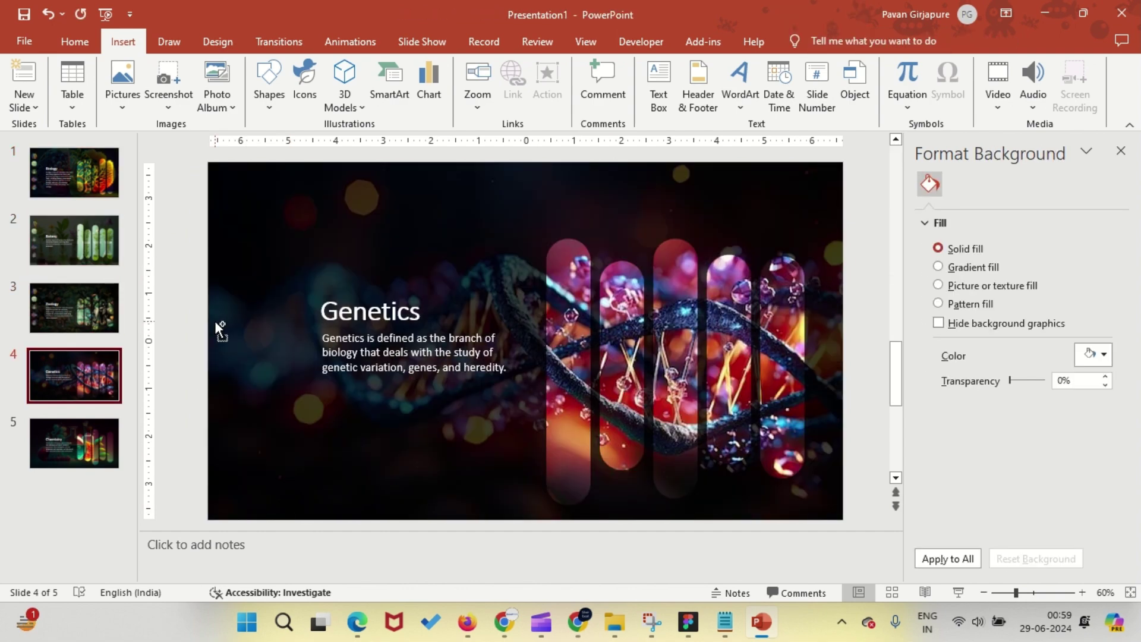
{"action": "key", "text": "ctrl+v"}
{"action": "key", "text": "Page_Down"}
{"action": "key", "text": "ctrl+v"}
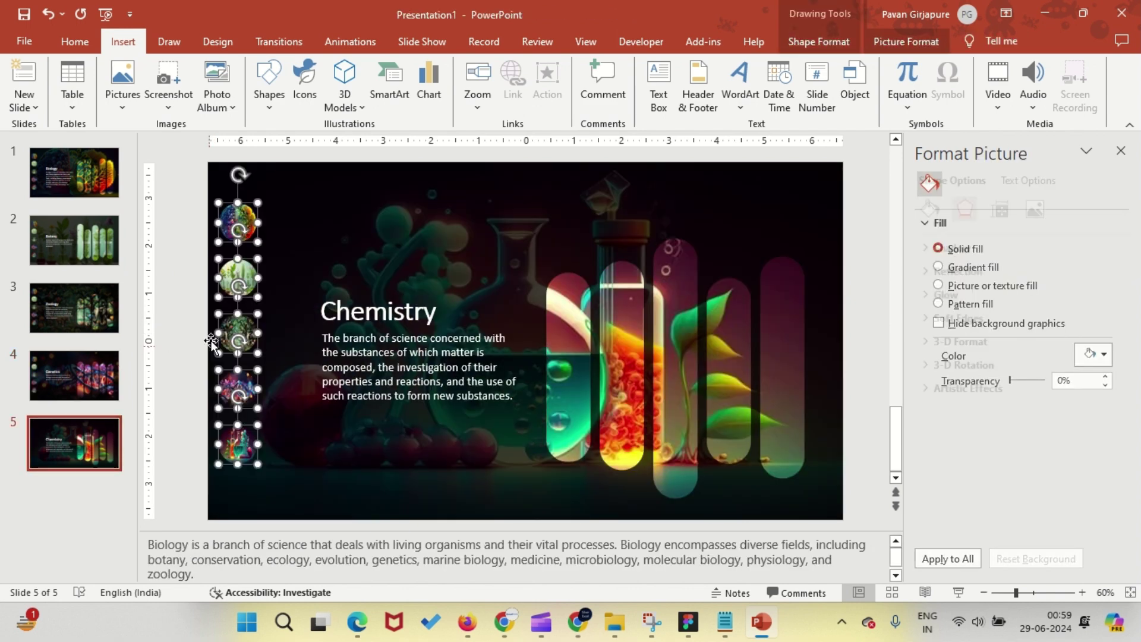
{"action": "left_click", "coordinate": [205, 290]}
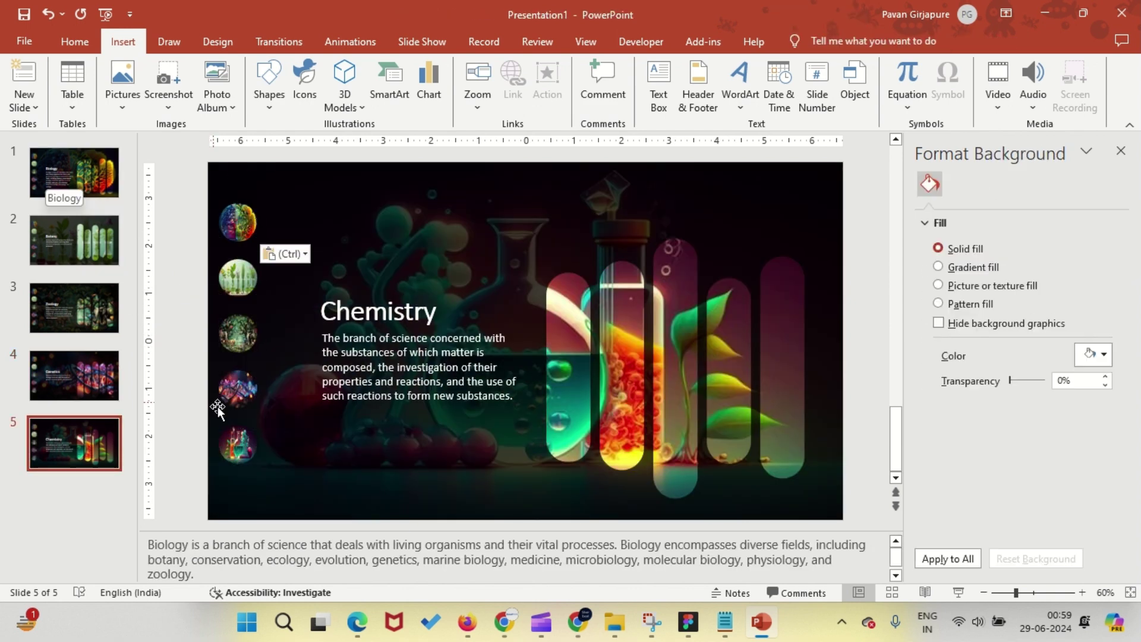
Resize the Chemistry slide's own circle button to 1" by 1"
{"action": "left_click", "coordinate": [236, 443]}
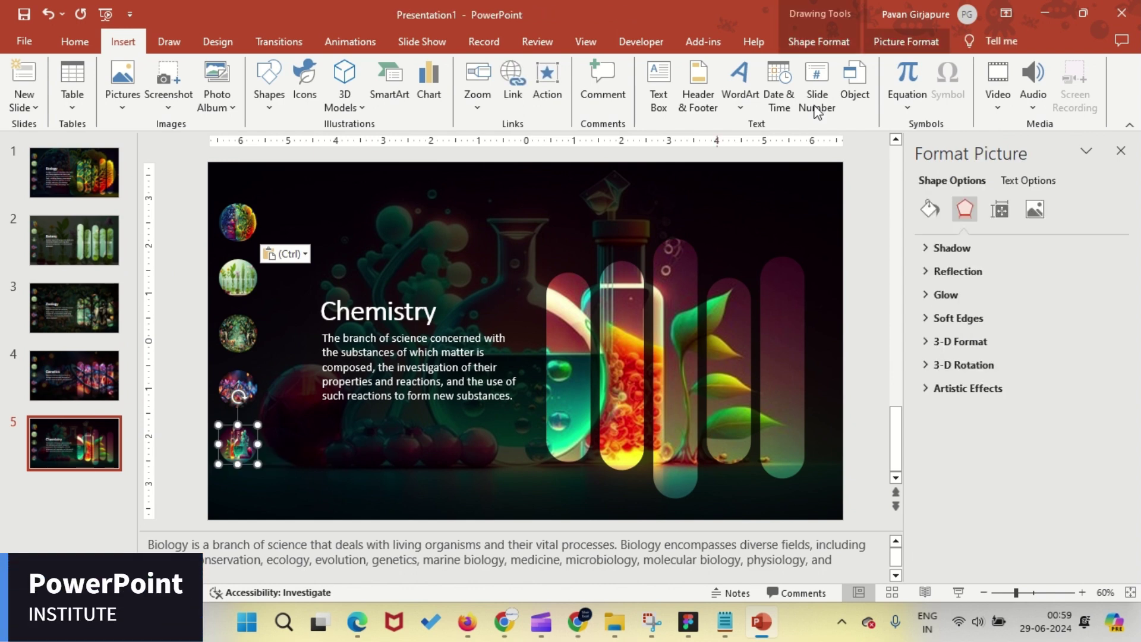
{"action": "left_click", "coordinate": [905, 41]}
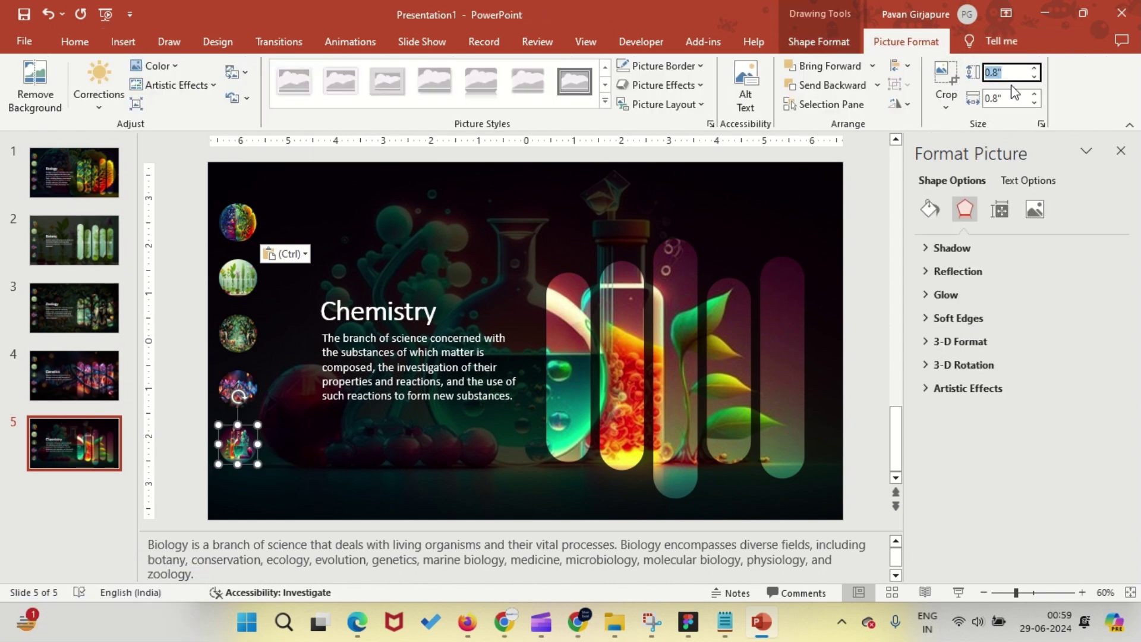
{"action": "key", "text": "Return"}
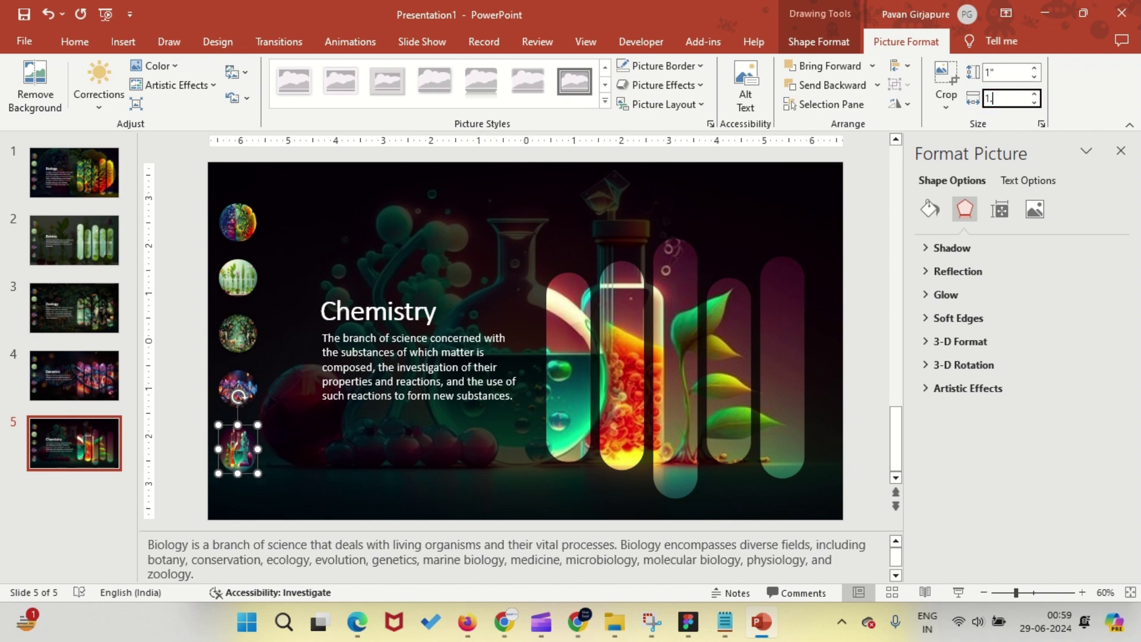
{"action": "key", "text": "Return"}
Resize the Genetics slide's own circle button to 1" by 1"
{"action": "left_click", "coordinate": [74, 375]}
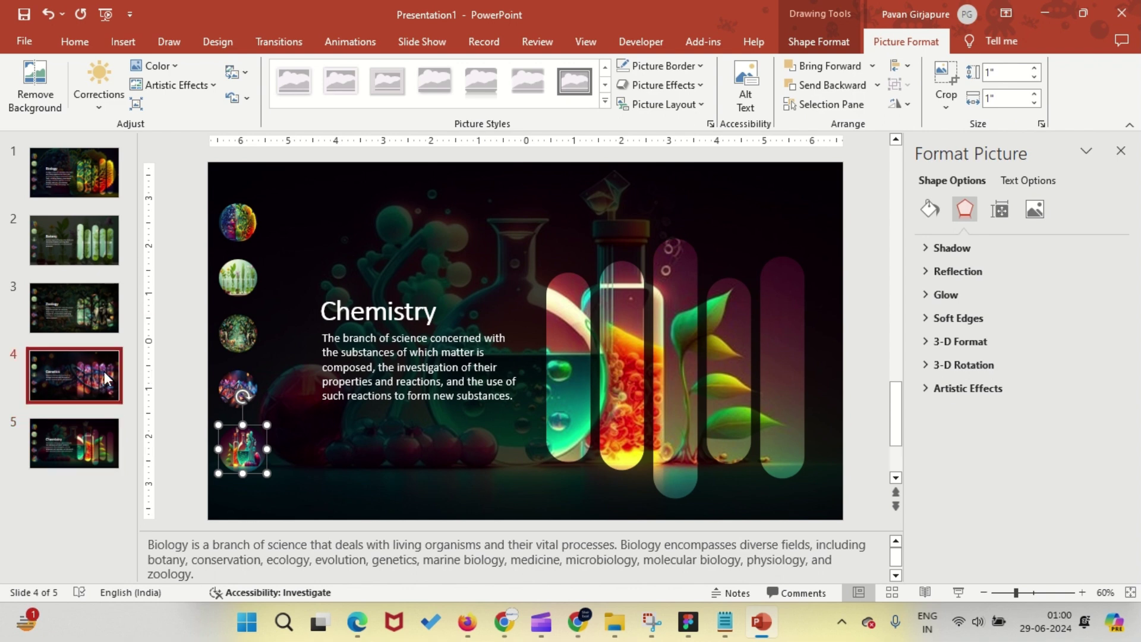
{"action": "left_click", "coordinate": [237, 389]}
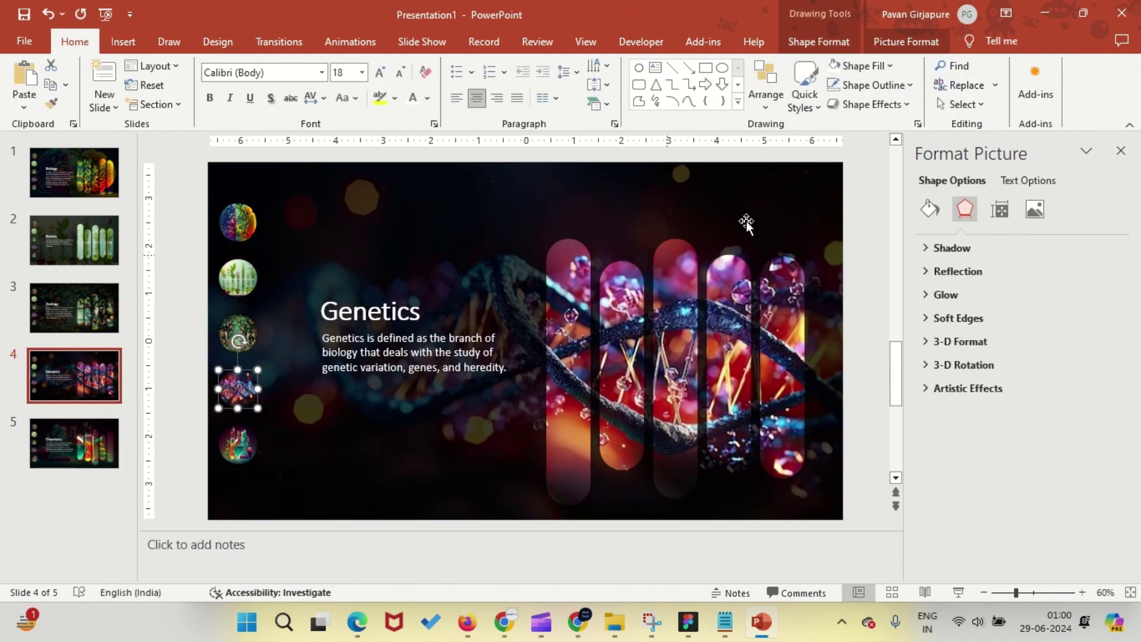
{"action": "left_click", "coordinate": [906, 41]}
{"action": "left_click", "coordinate": [1005, 72]}
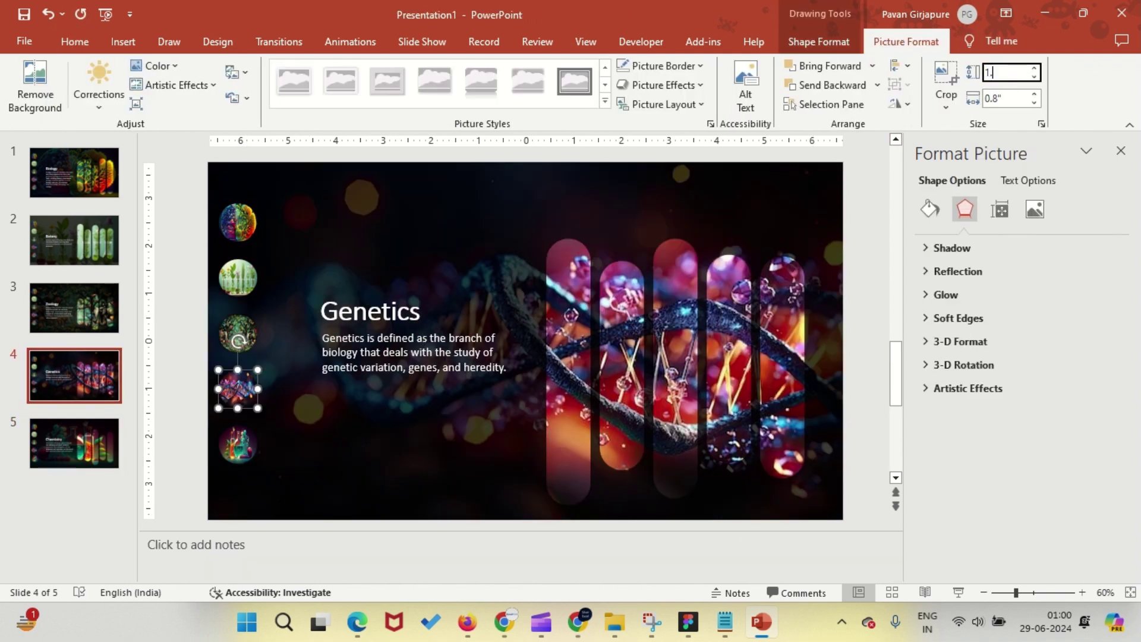
{"action": "type", "text": "1"}
{"action": "key", "text": "Return"}
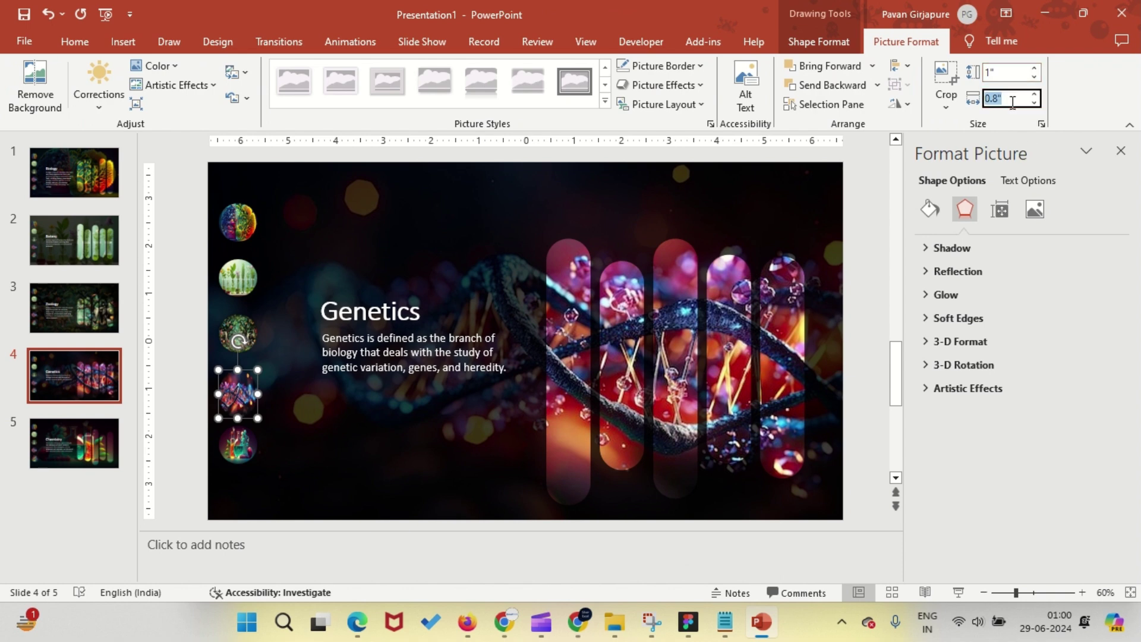
{"action": "type", "text": "1.0"}
{"action": "key", "text": "Return"}
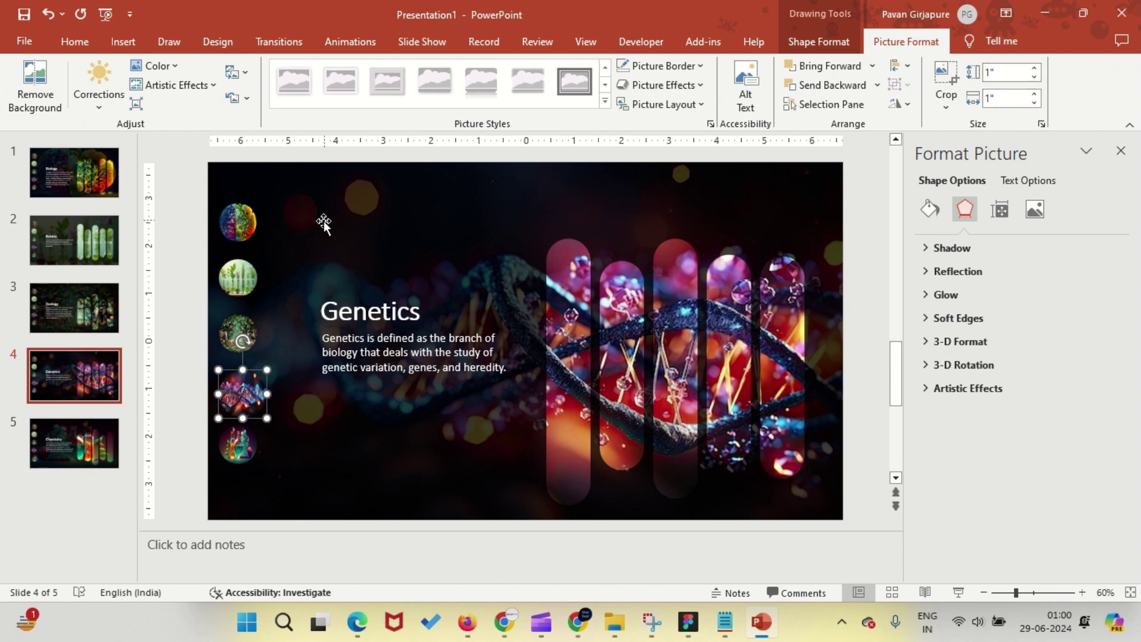
{"action": "left_click", "coordinate": [72, 301]}
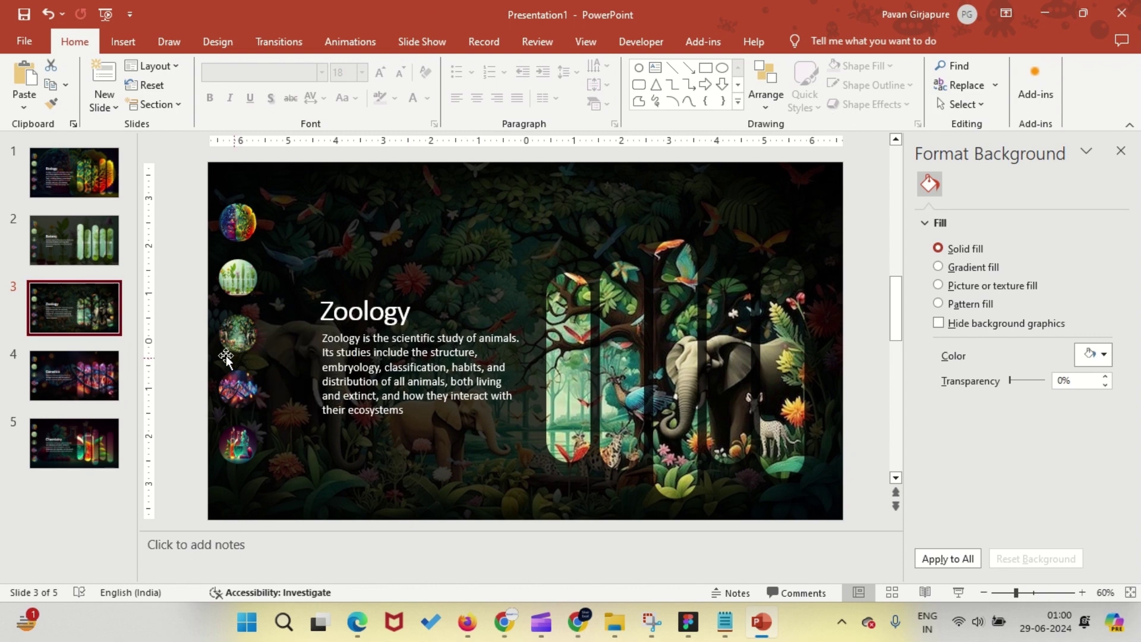
Resize the Zoology slide's own circle button to 1" by 1"
{"action": "left_click", "coordinate": [233, 328]}
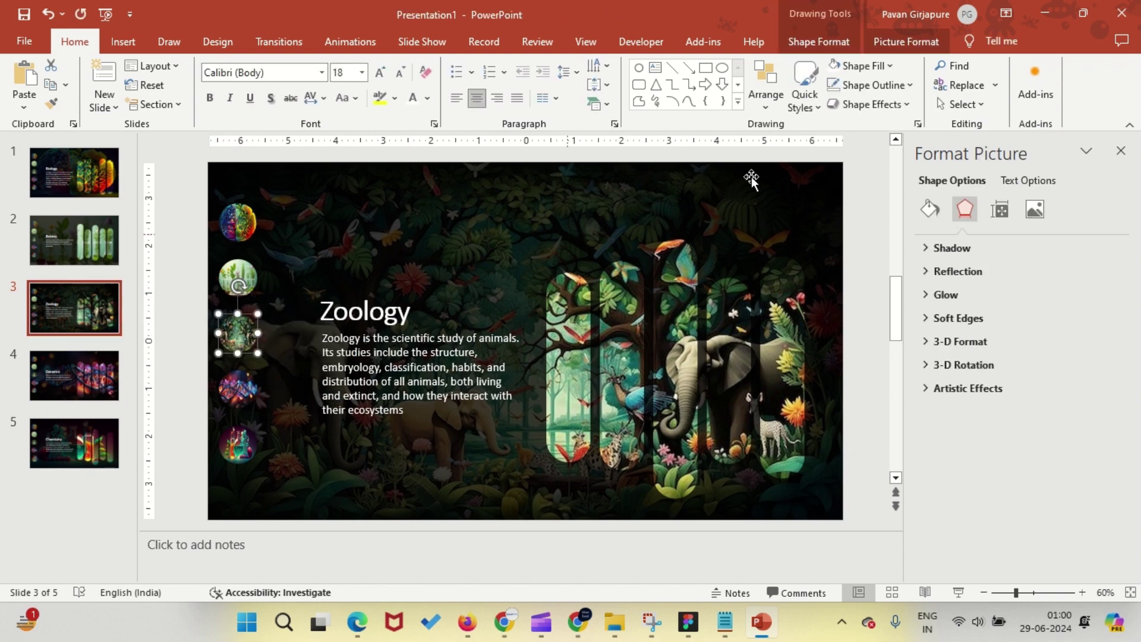
{"action": "left_click", "coordinate": [890, 50]}
{"action": "left_click", "coordinate": [1016, 76]}
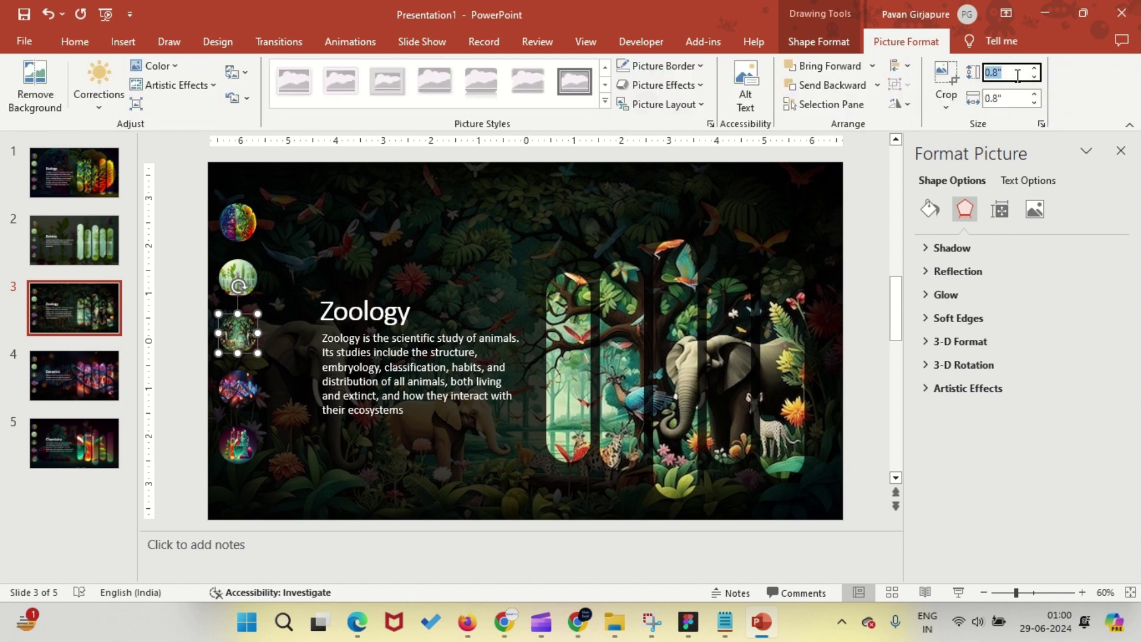
{"action": "key", "text": "Return"}
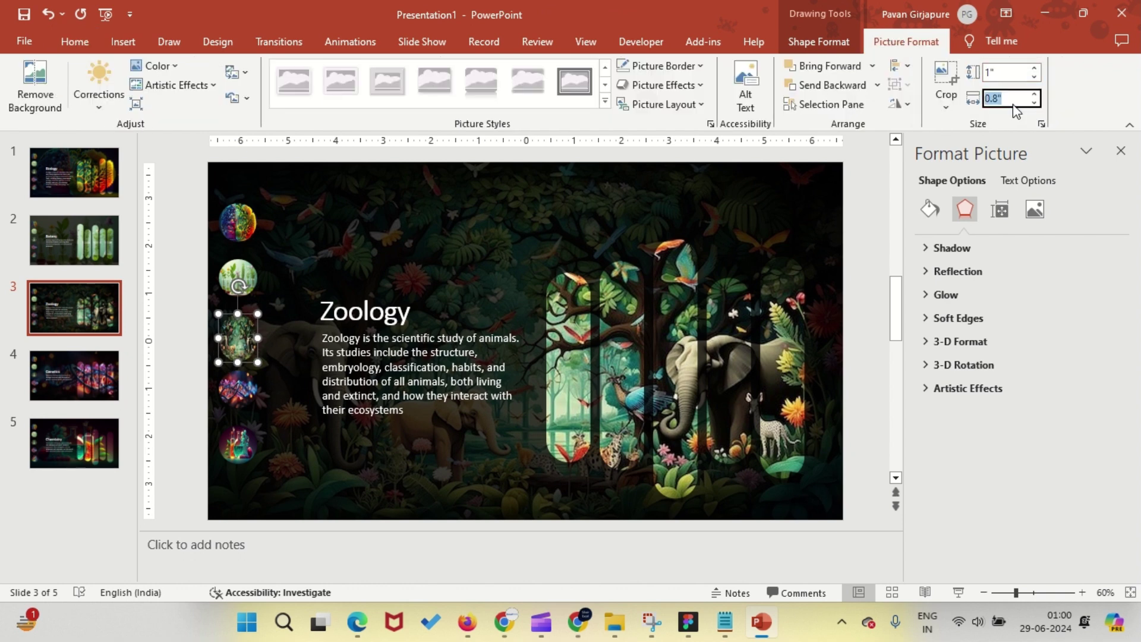
{"action": "key", "text": "Return"}
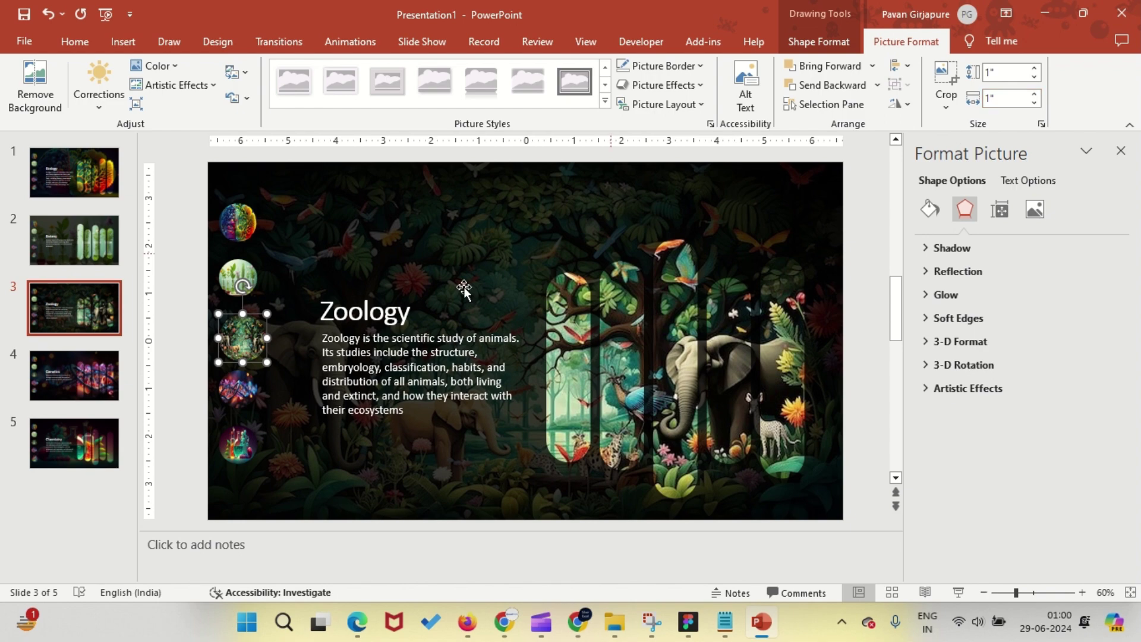
Resize the Botany slide's own circle button to 1" by 1"
{"action": "left_click", "coordinate": [74, 244]}
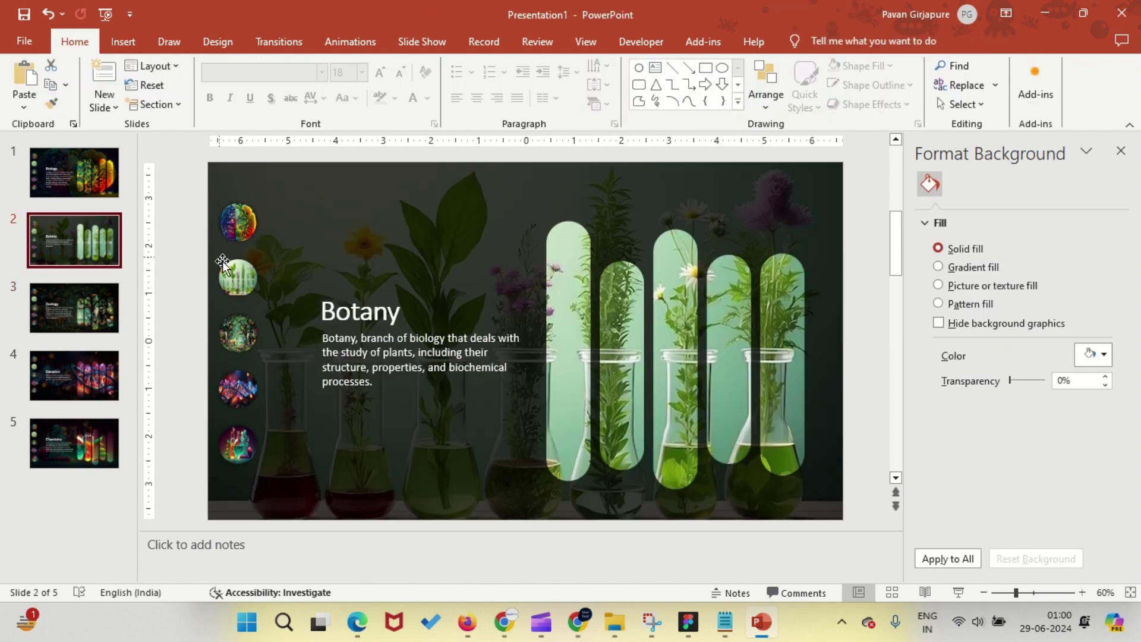
{"action": "left_click", "coordinate": [222, 263]}
{"action": "left_click", "coordinate": [906, 41]}
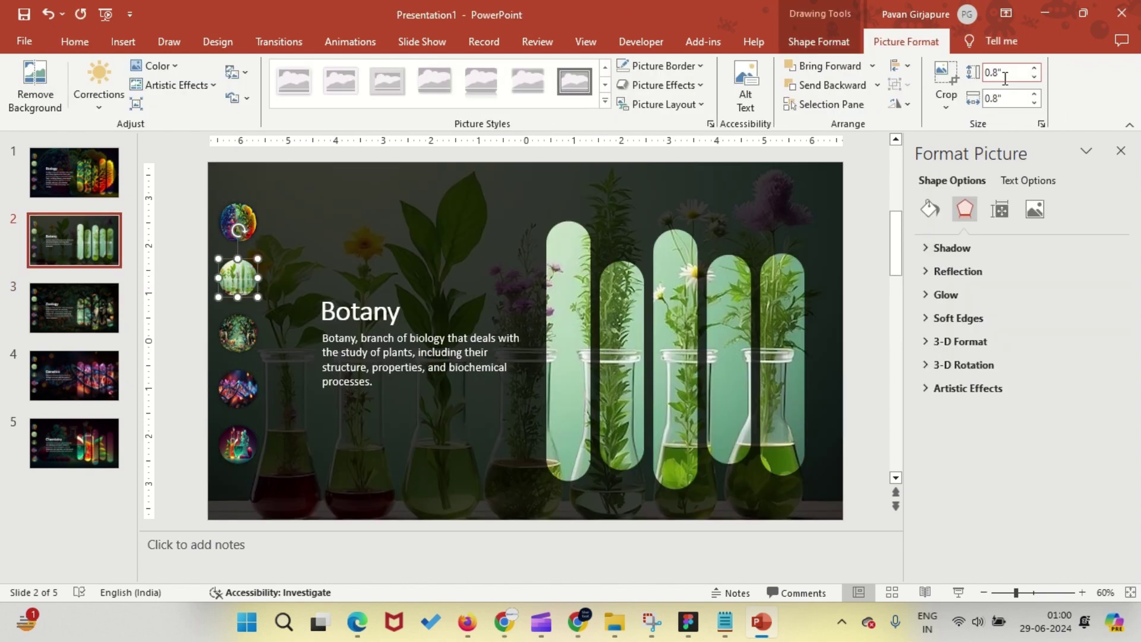
{"action": "left_click", "coordinate": [1004, 77]}
{"action": "type", "text": "1"}
{"action": "key", "text": "Return"}
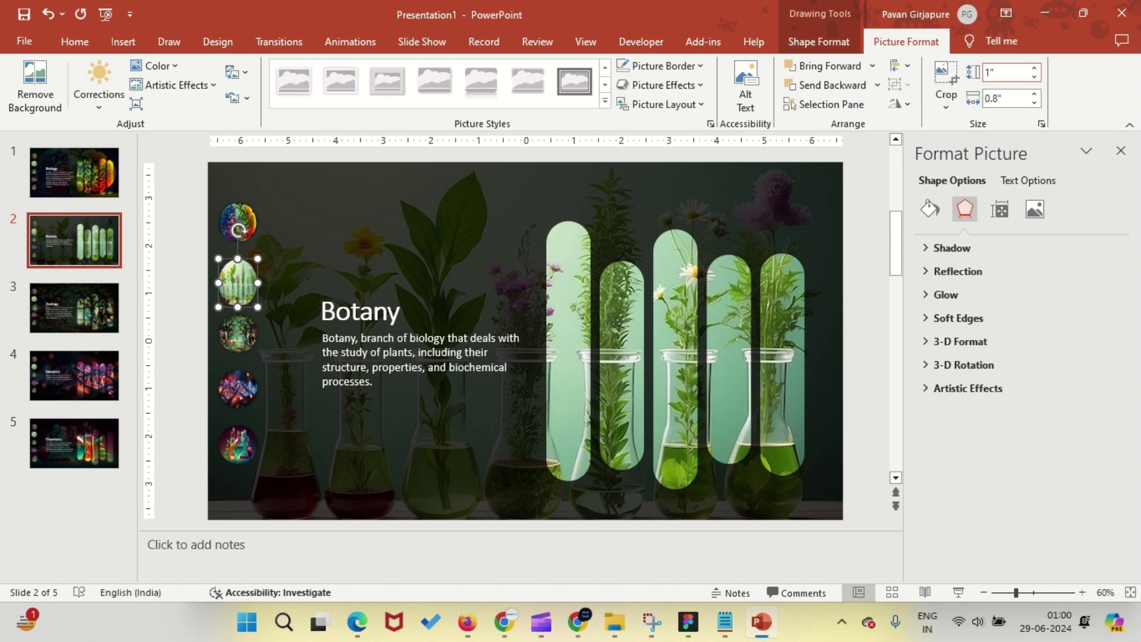
{"action": "type", "text": "1"}
{"action": "key", "text": "Return"}
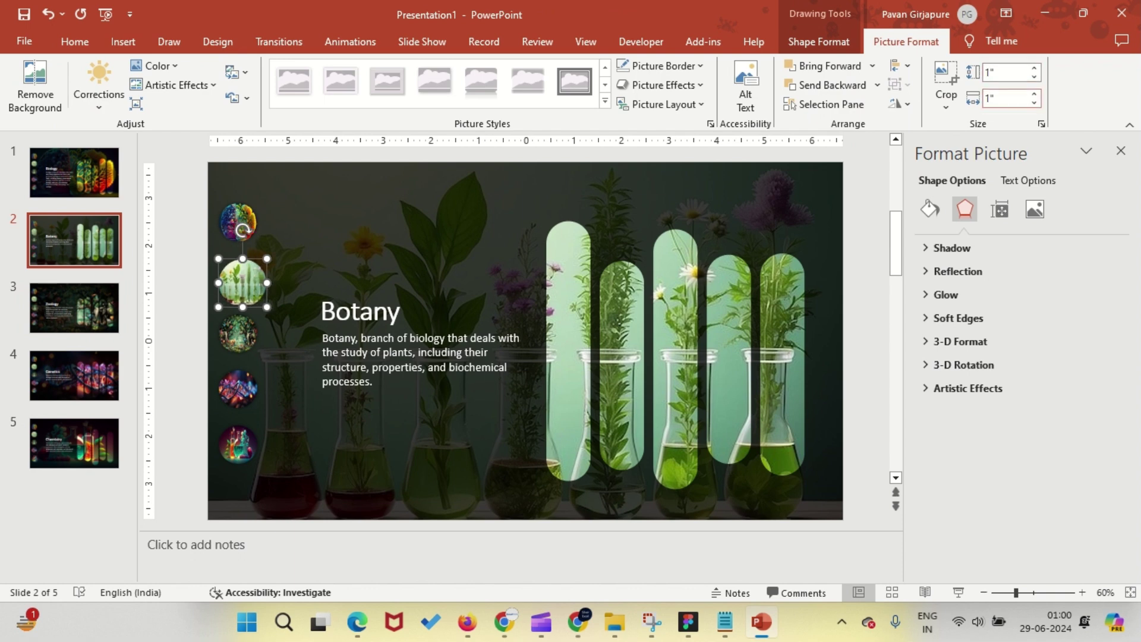
Set the Biology slide's own circle button height to 1"
{"action": "left_click", "coordinate": [73, 171]}
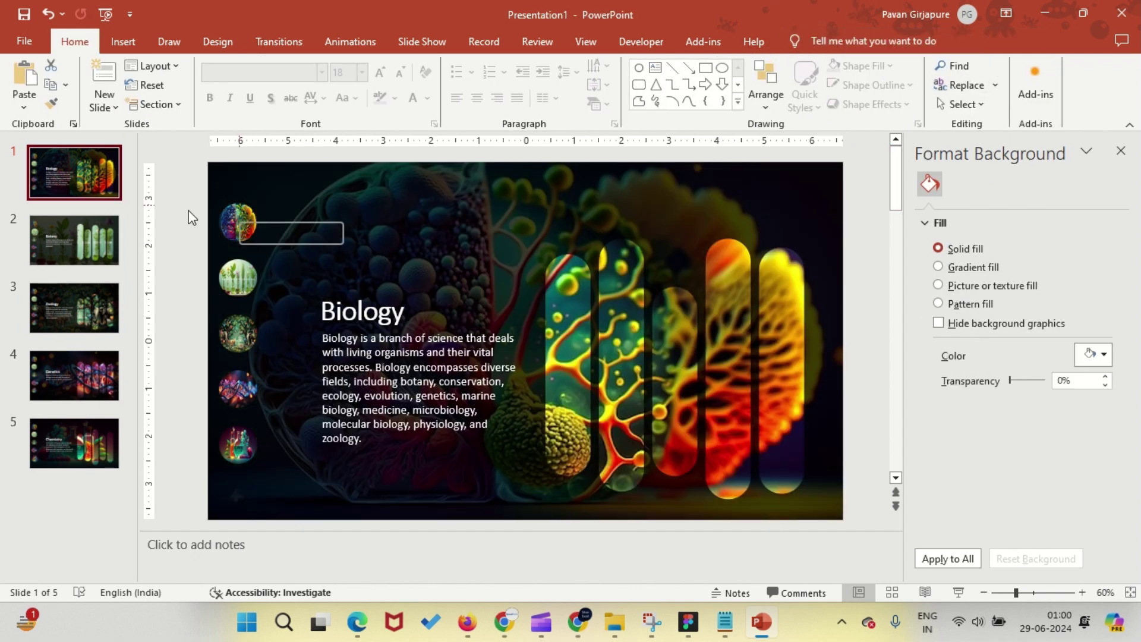
{"action": "left_click", "coordinate": [236, 223]}
{"action": "left_click", "coordinate": [900, 42]}
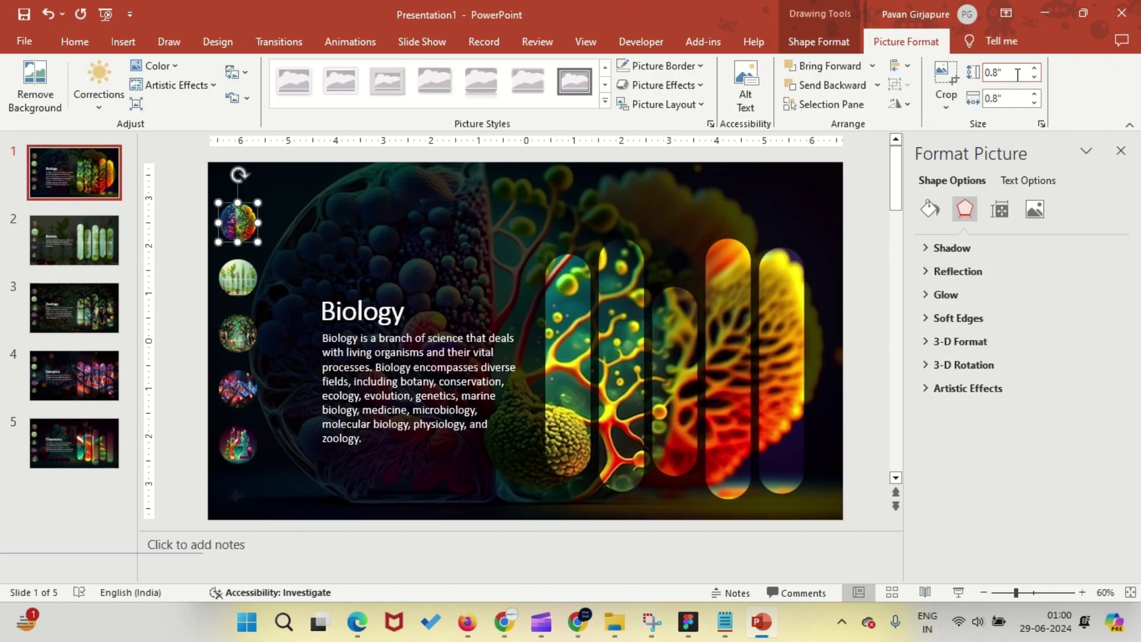
{"action": "left_click", "coordinate": [1004, 72]}
{"action": "type", "text": "1"}
{"action": "key", "text": "Return"}
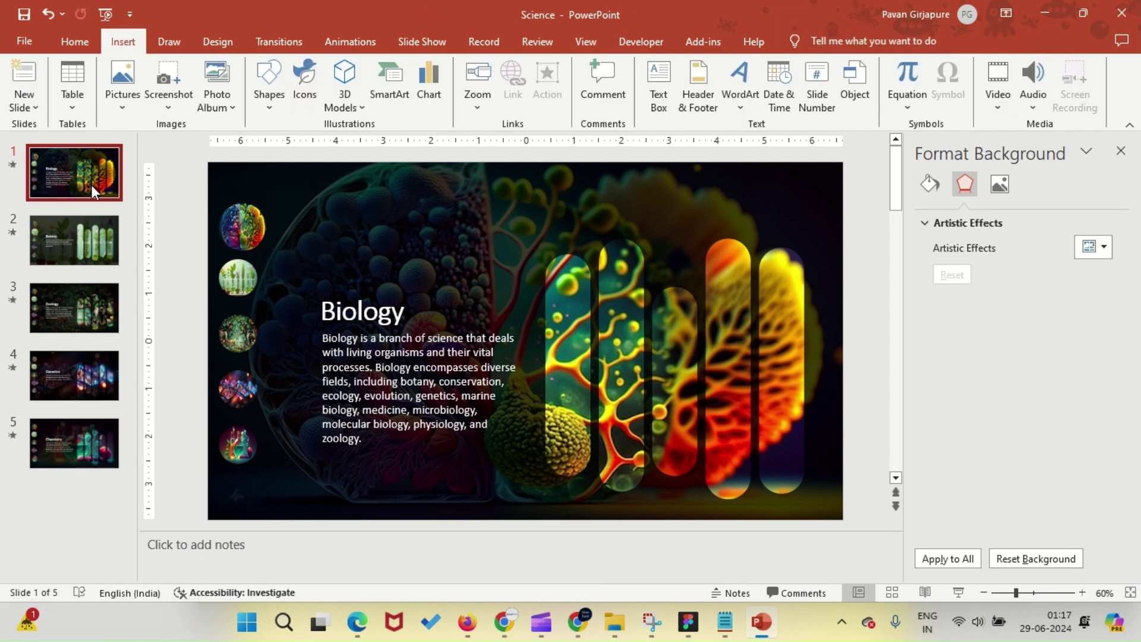
Apply a 2-second Morph transition to all five slides at once
{"action": "left_click", "coordinate": [101, 264]}
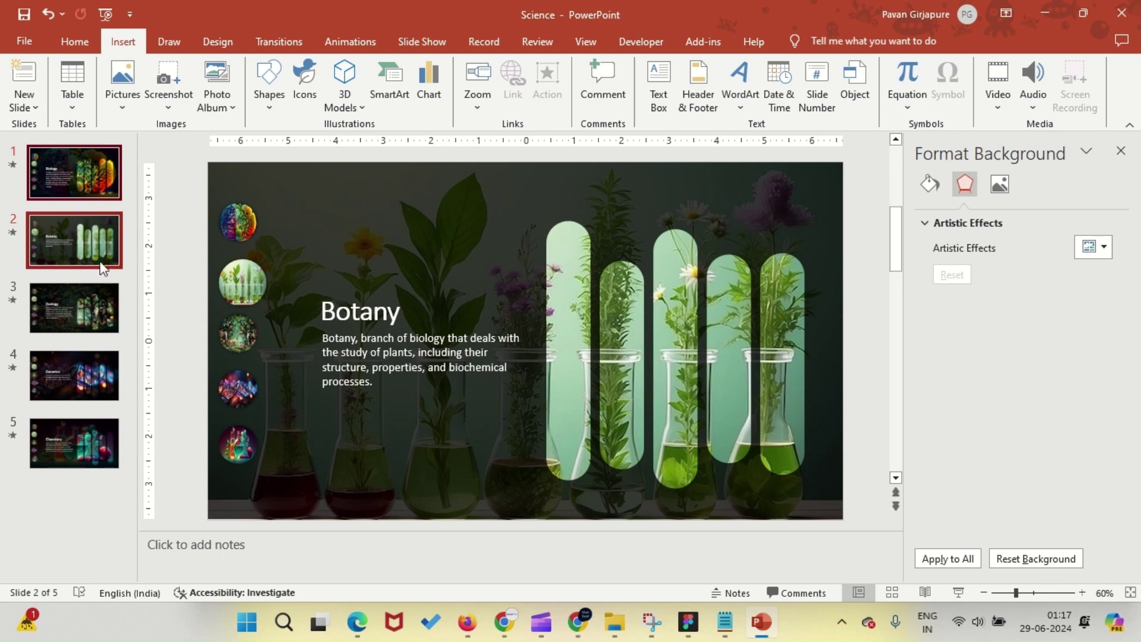
{"action": "key", "text": "shift+Down"}
{"action": "key", "text": "shift+Down"}
{"action": "key", "text": "shift+Down"}
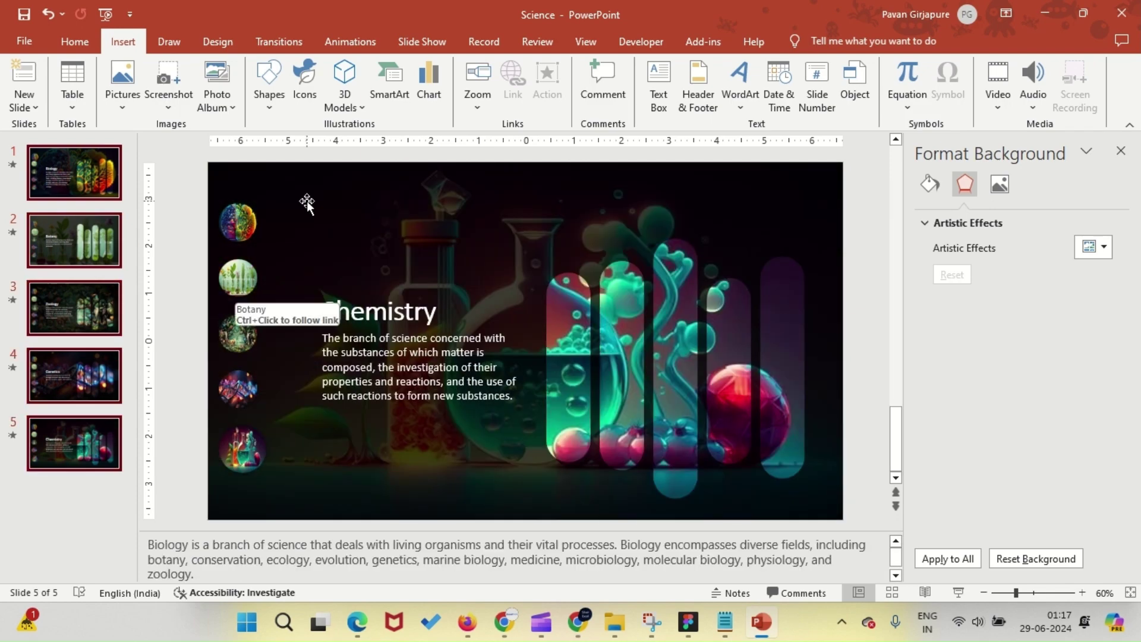
{"action": "left_click", "coordinate": [277, 42]}
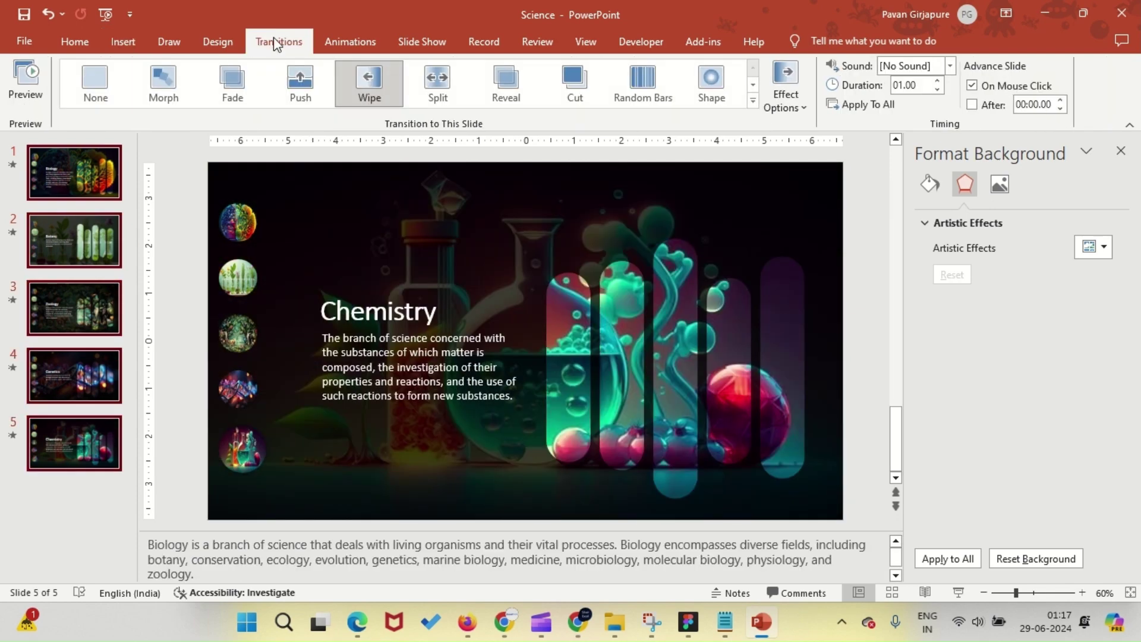
{"action": "left_click", "coordinate": [170, 80]}
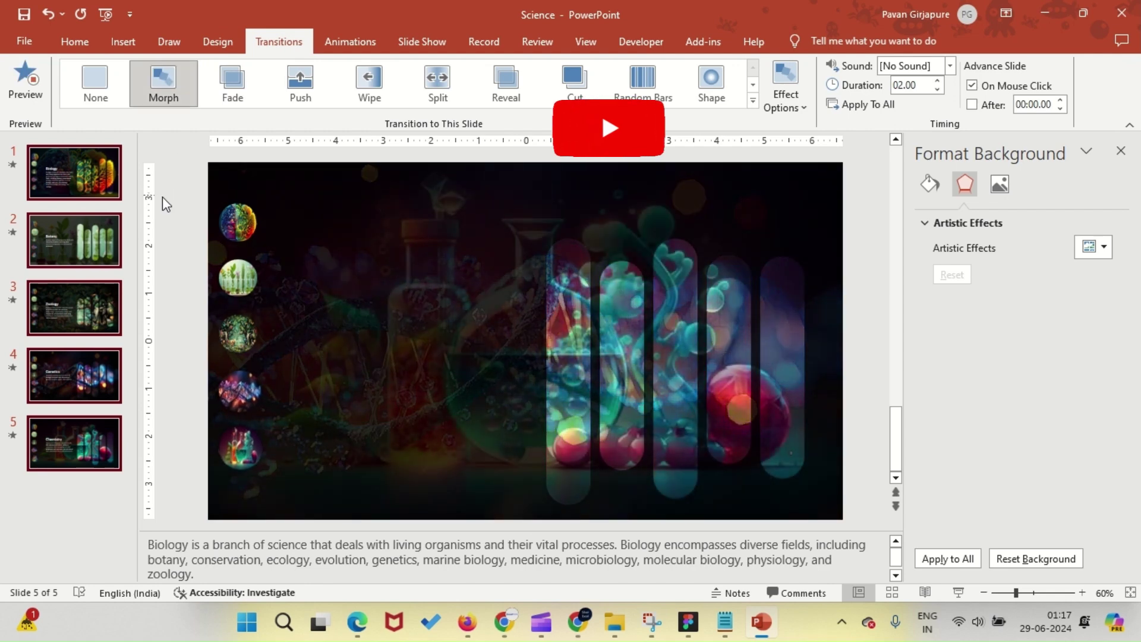
{"action": "left_click", "coordinate": [90, 175]}
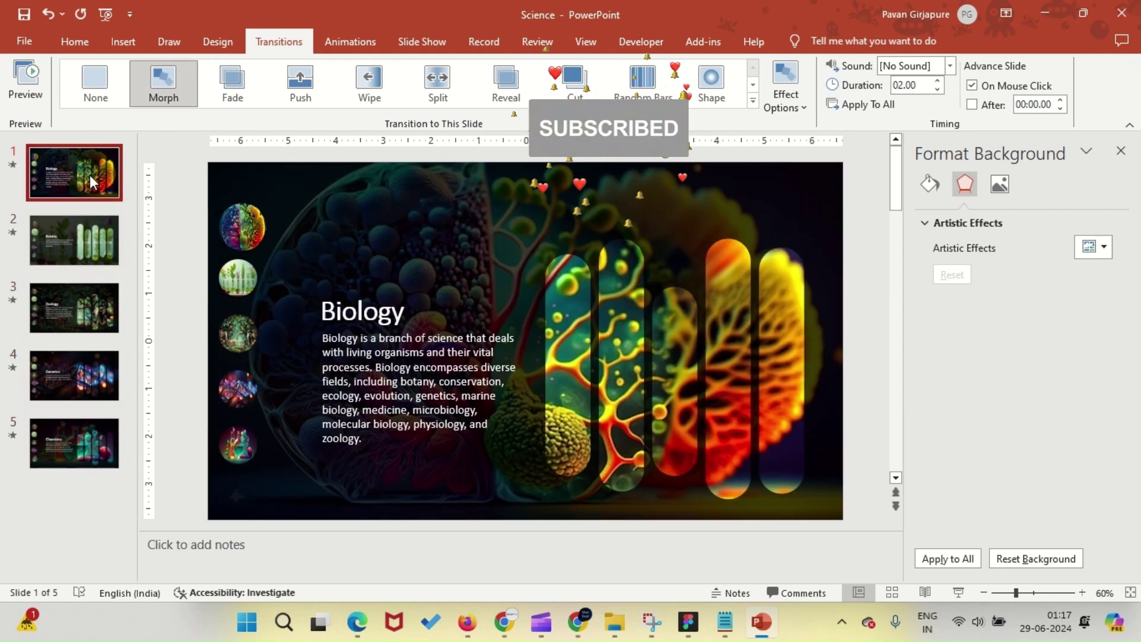